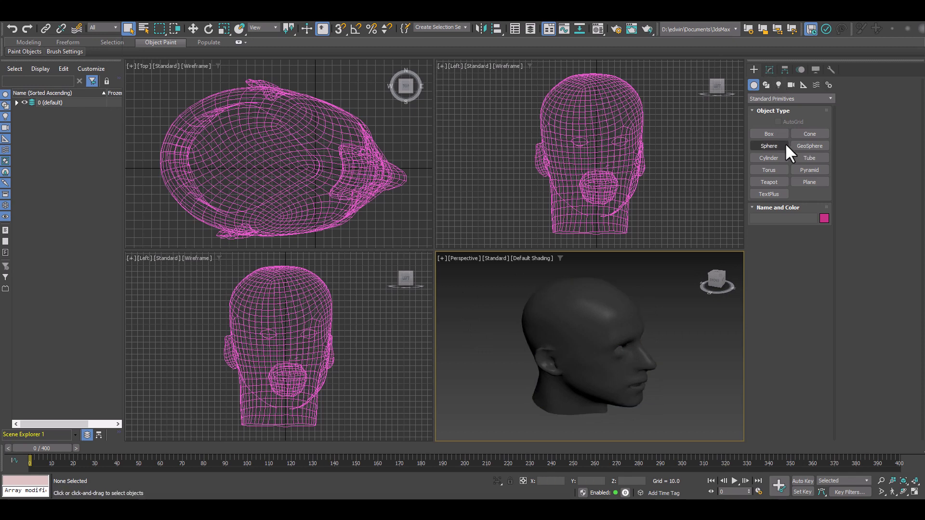
Create a finalFluid fFluidGrid around the head in the Top view, about 435 wide, 308 deep and 408 high.
click(797, 98)
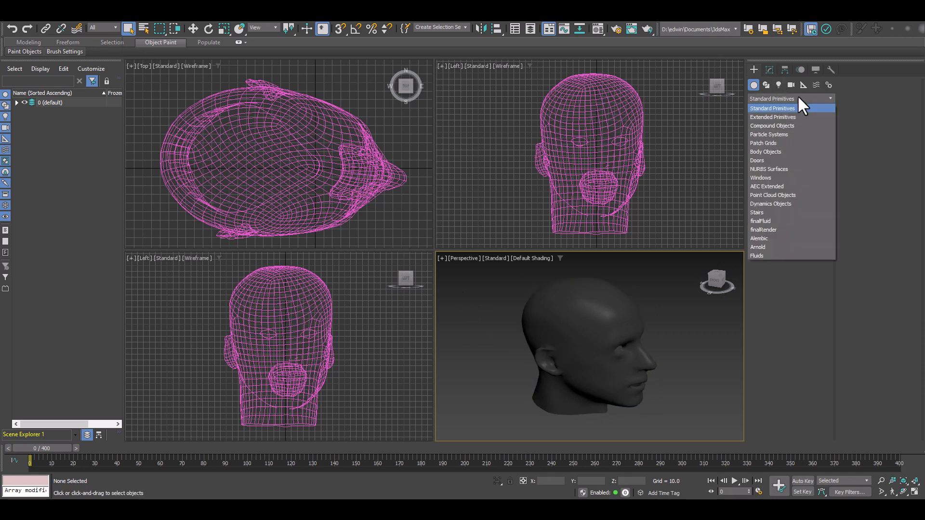
click(783, 220)
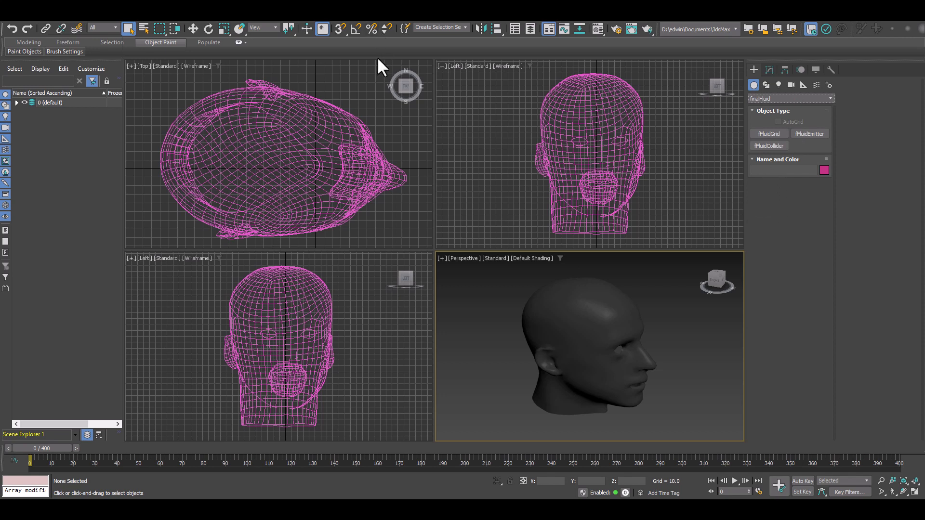
scroll(320, 172, down, 5)
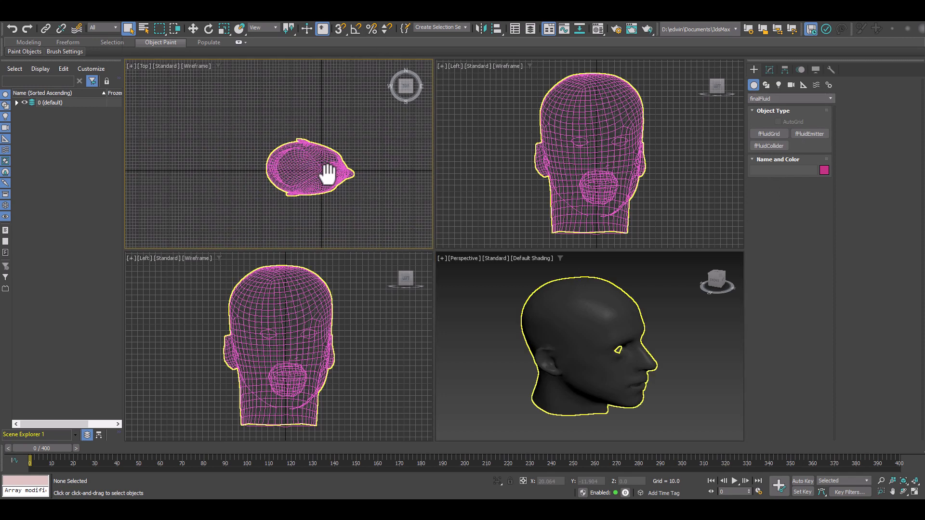
click(764, 133)
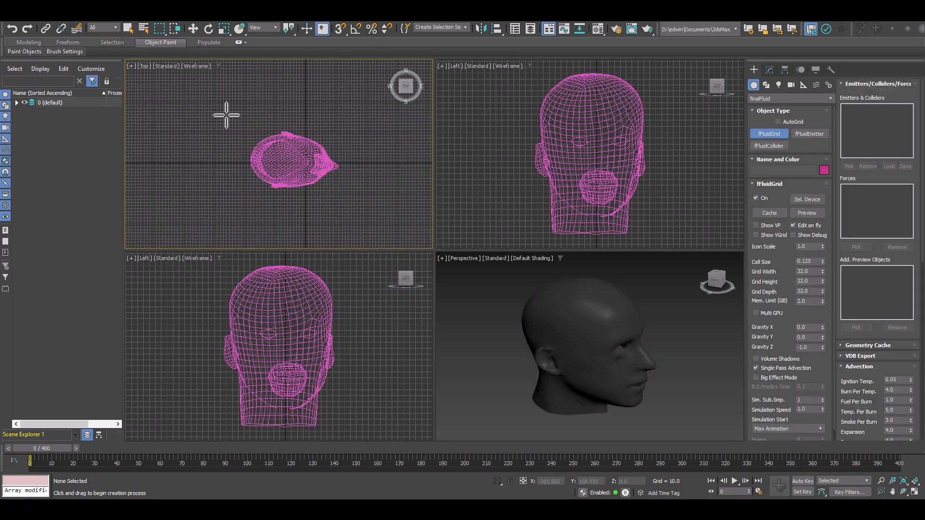
drag(226, 115, 359, 208)
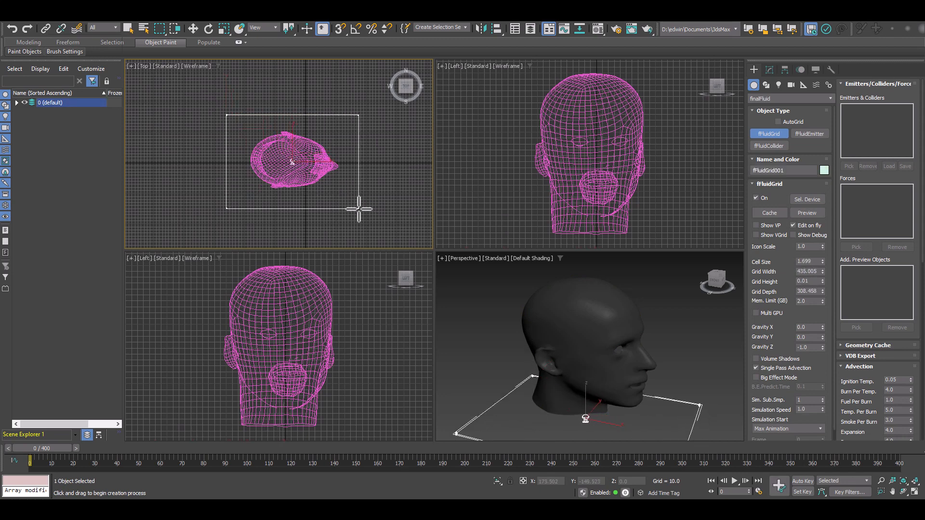
click(379, 86)
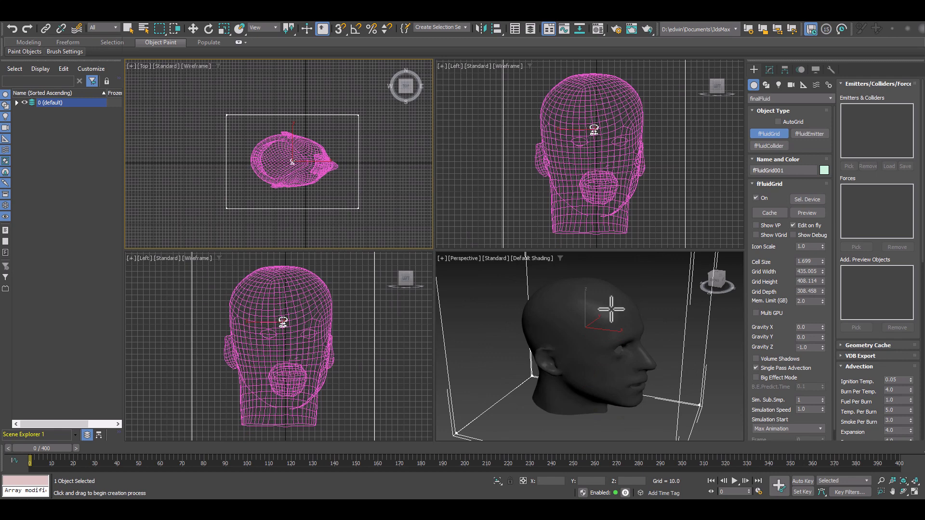
Enable the Show VP and Show VGrid display options for the fluid grid.
click(769, 68)
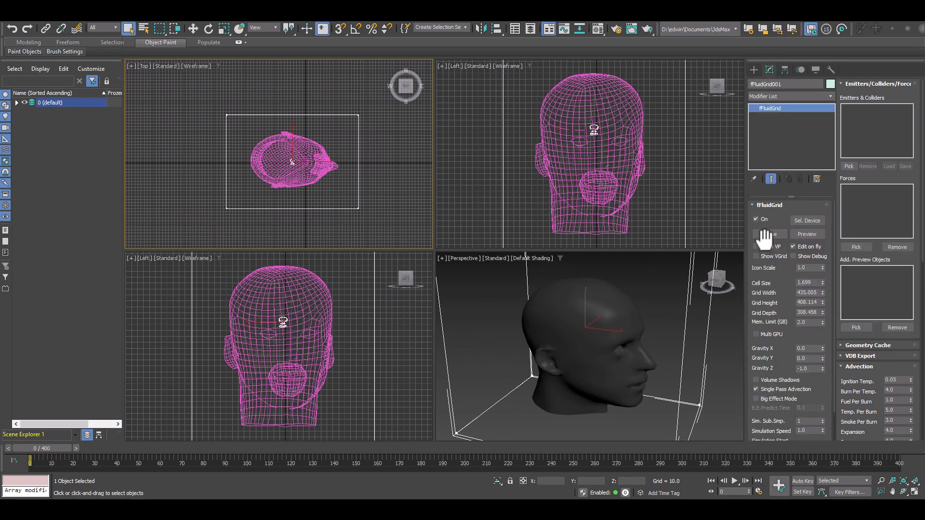
click(761, 245)
click(760, 255)
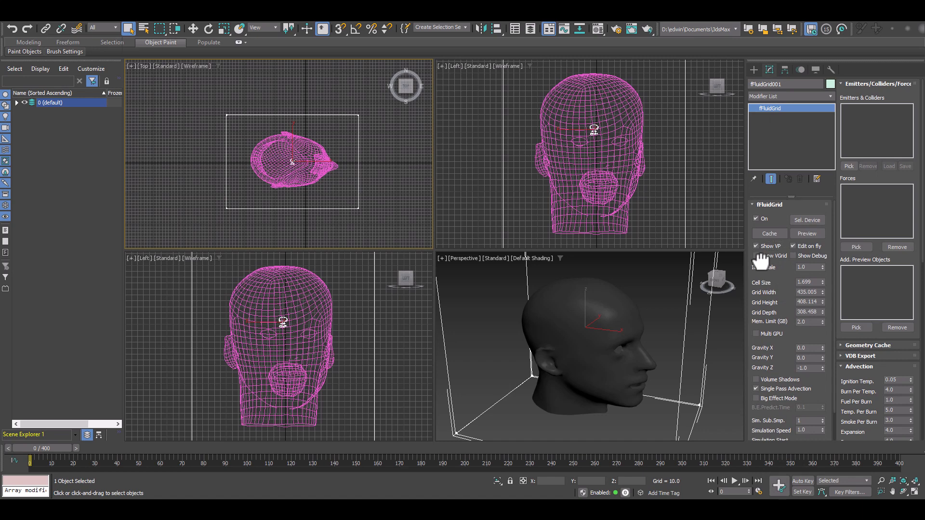
scroll(619, 140, down, 4)
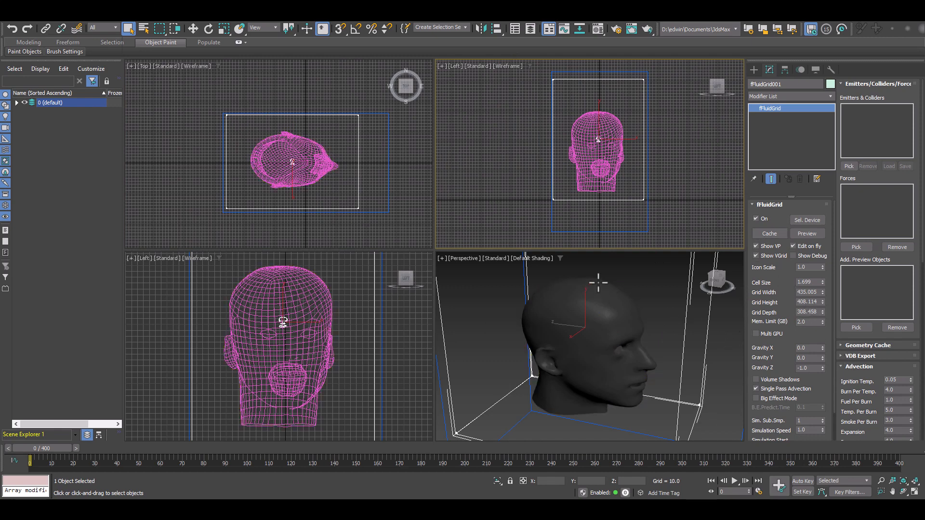
Place two fFluidEmitters in the Top view, one near the face and one beside the head, inside the grid.
click(753, 69)
click(810, 134)
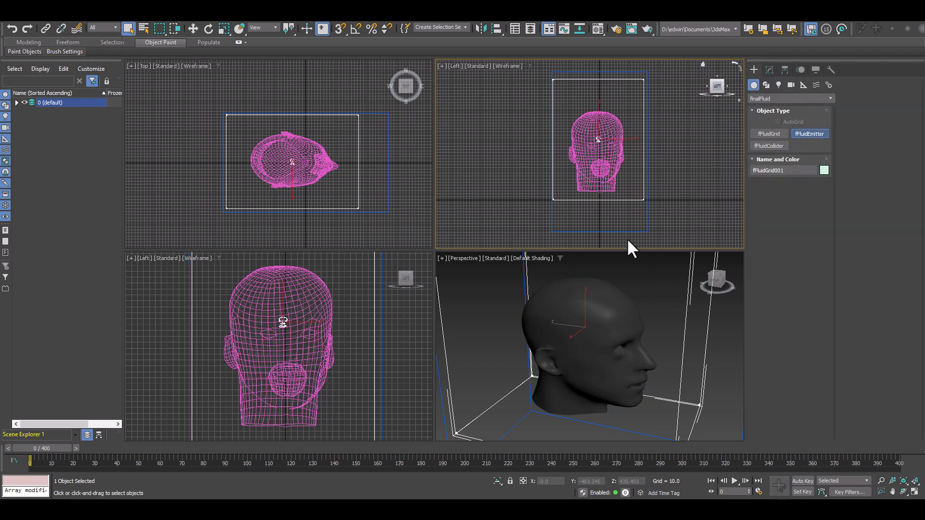
click(333, 186)
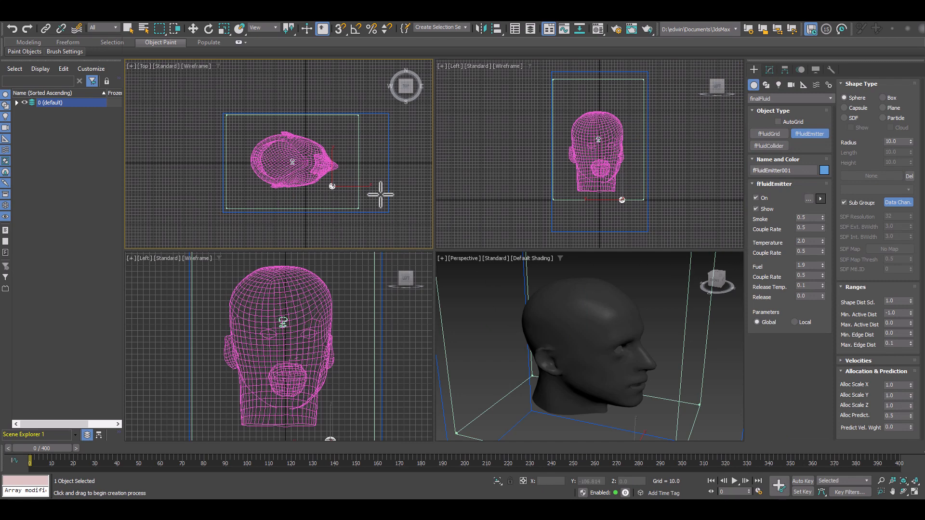
click(299, 199)
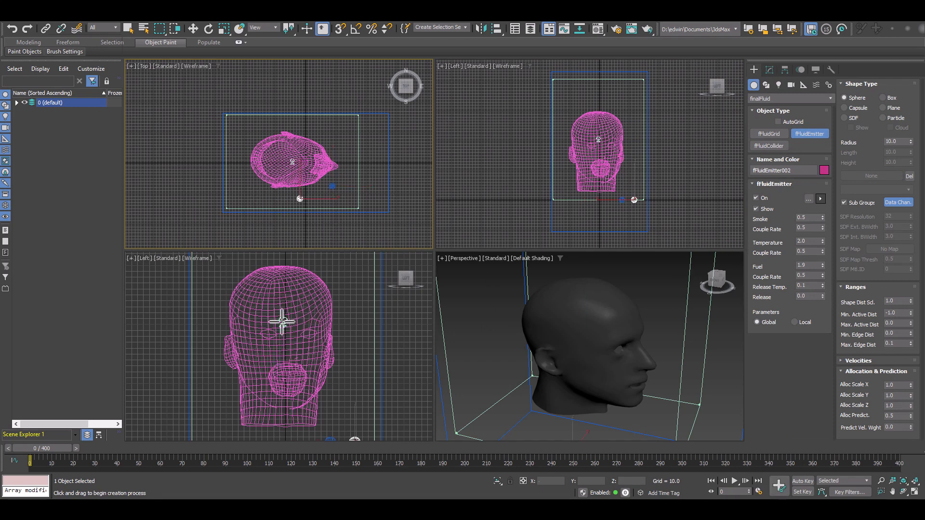
Expand the default layer in the scene list and rename the first emitter fF_HeadFire.
click(192, 29)
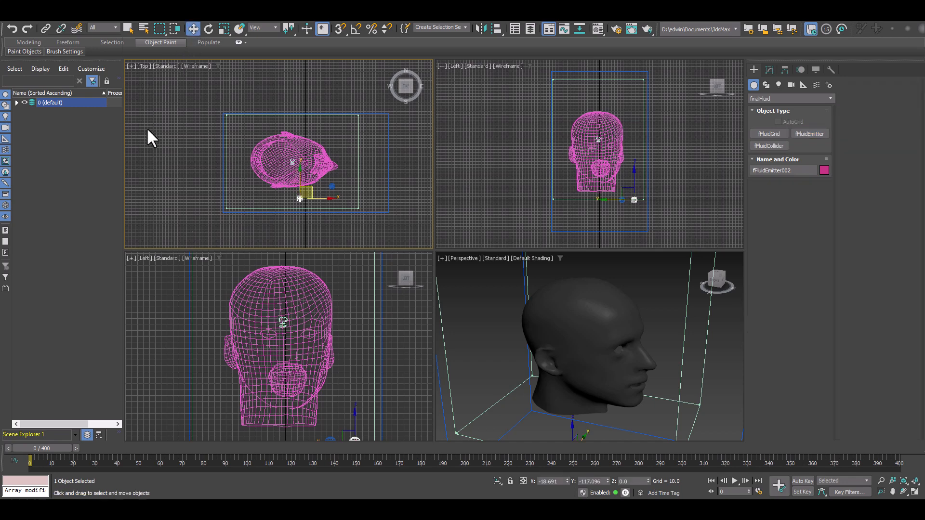
click(17, 103)
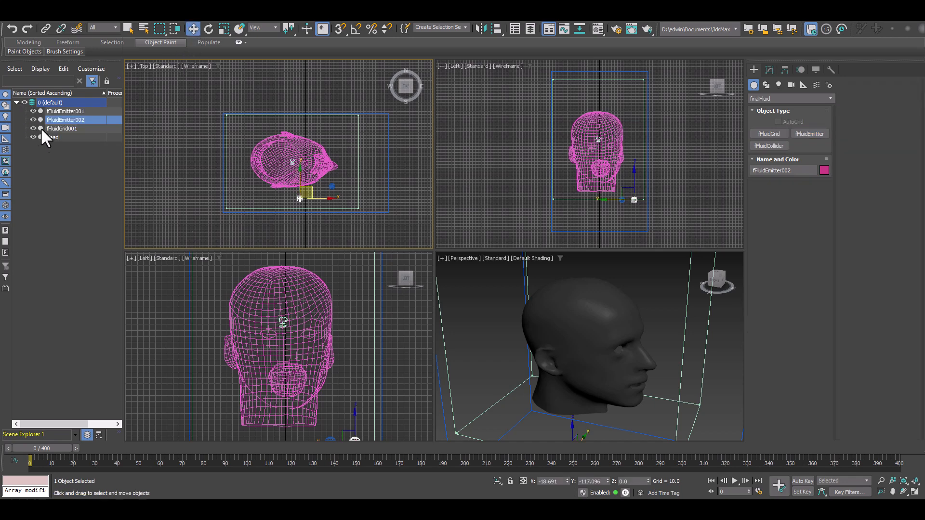
click(82, 111)
click(84, 111)
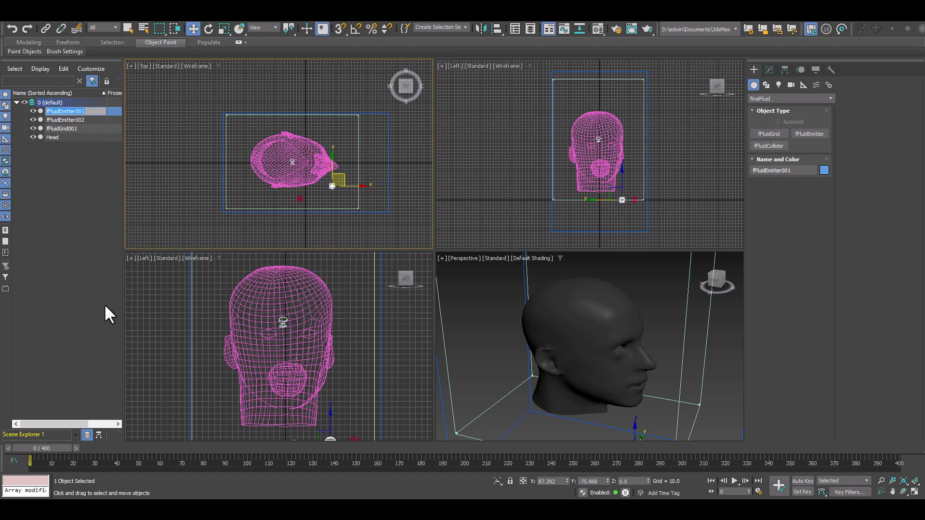
text(fF_HEad)
key(Return)
Rename the second emitter Igniter.
key(Down)
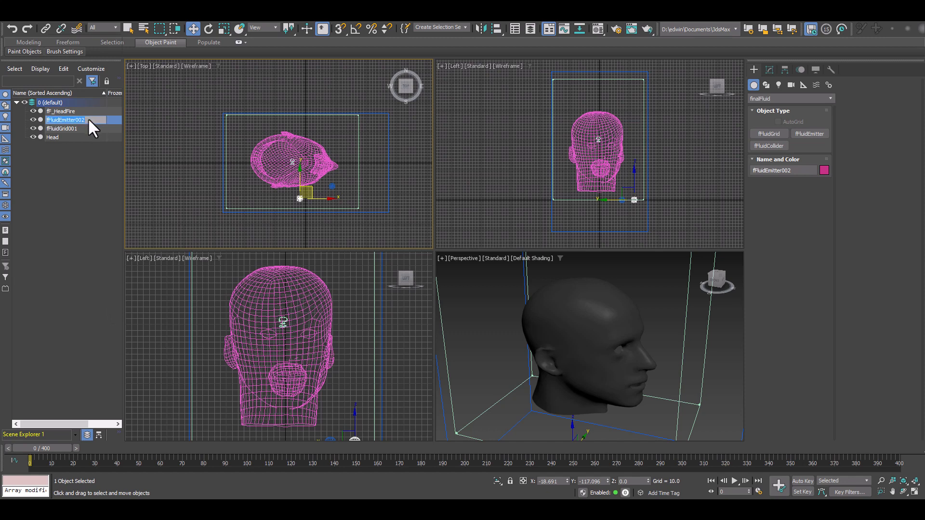
key(BackSpace)
key(Return)
scroll(357, 384, down, 2)
middle_drag(354, 373, 334, 359)
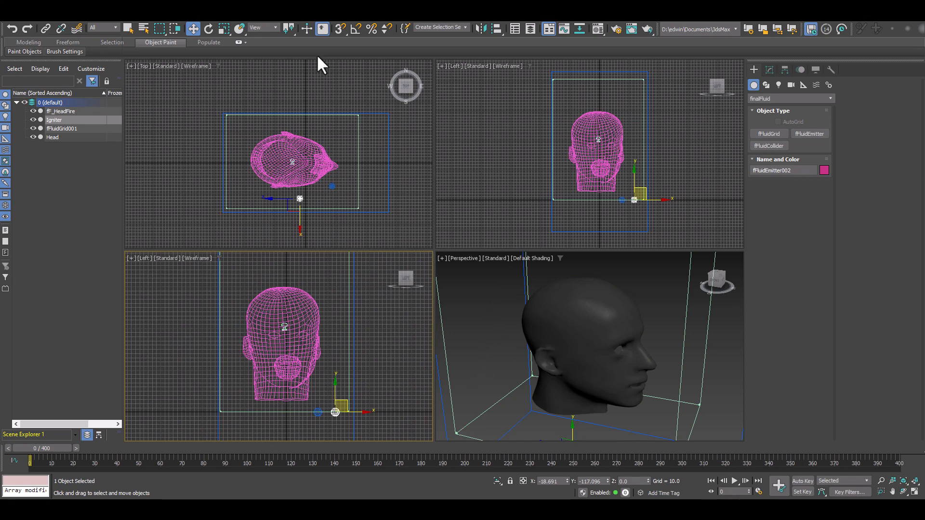
Start the fluid grid's simulation preview and add the fF_HeadFire emitter to its Emitters & Colliders.
click(525, 274)
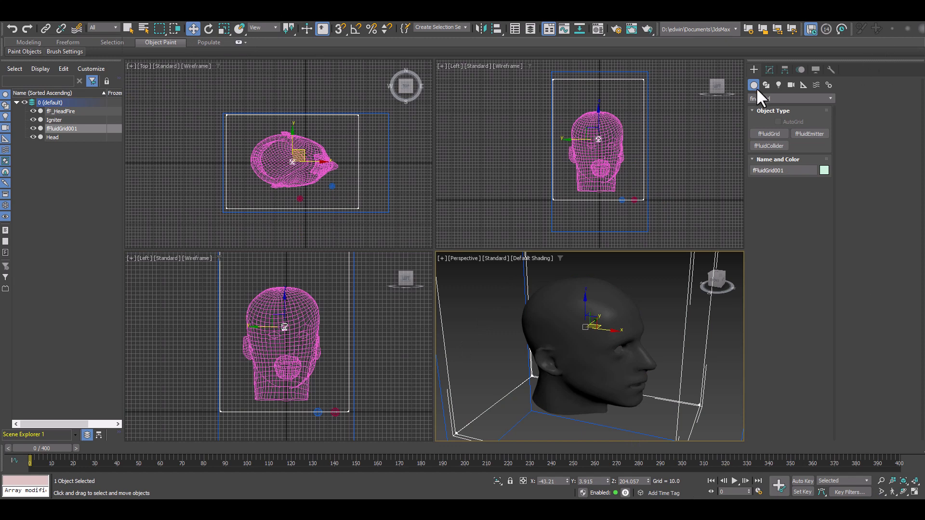
click(769, 71)
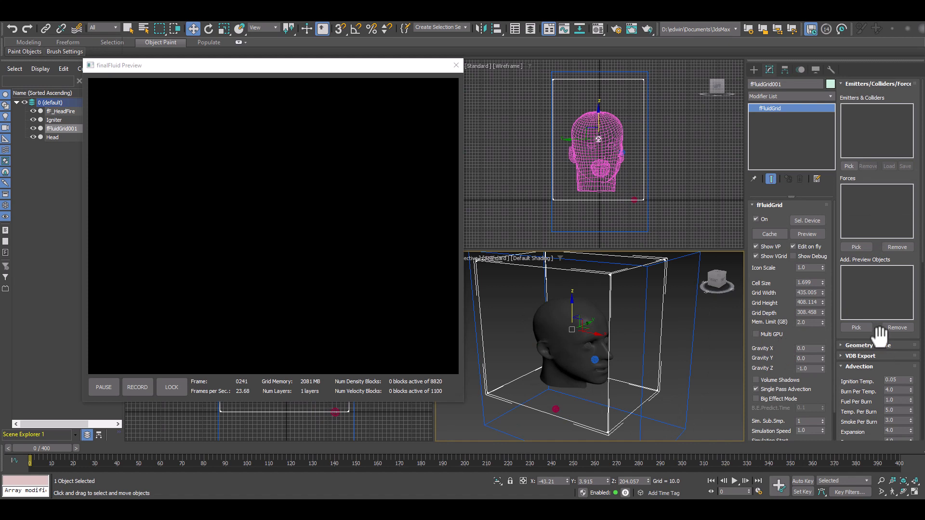
click(850, 165)
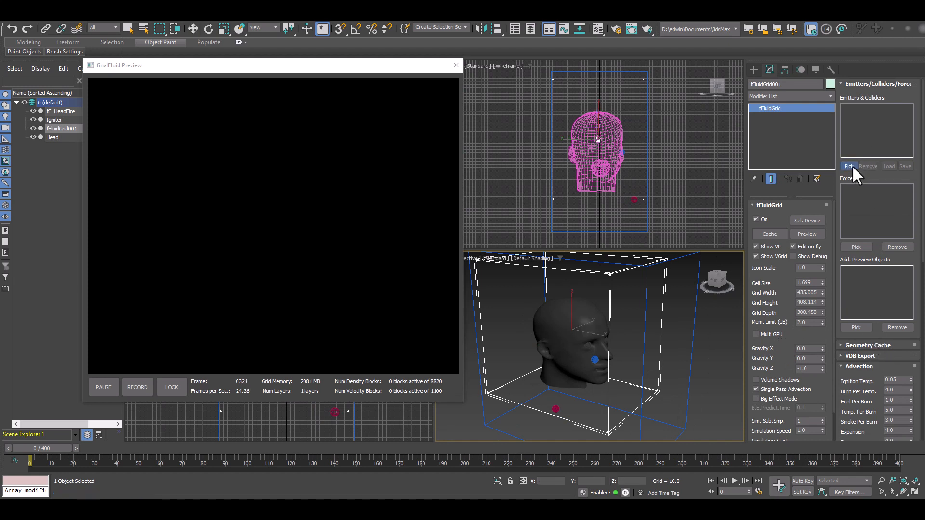
click(594, 359)
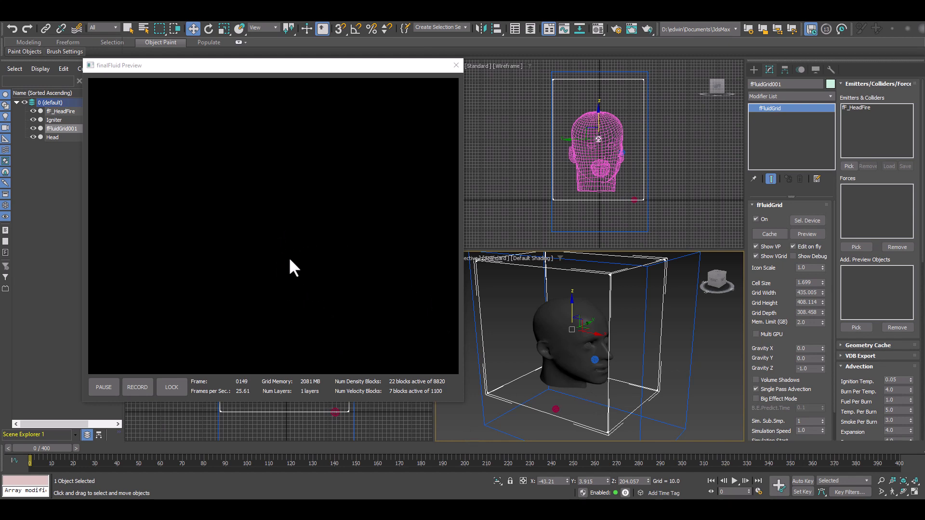
Set the fluid grid's Vorticity Strength to 2.0 and its Velocity Mask to 0.1.
drag(879, 372, 880, 1)
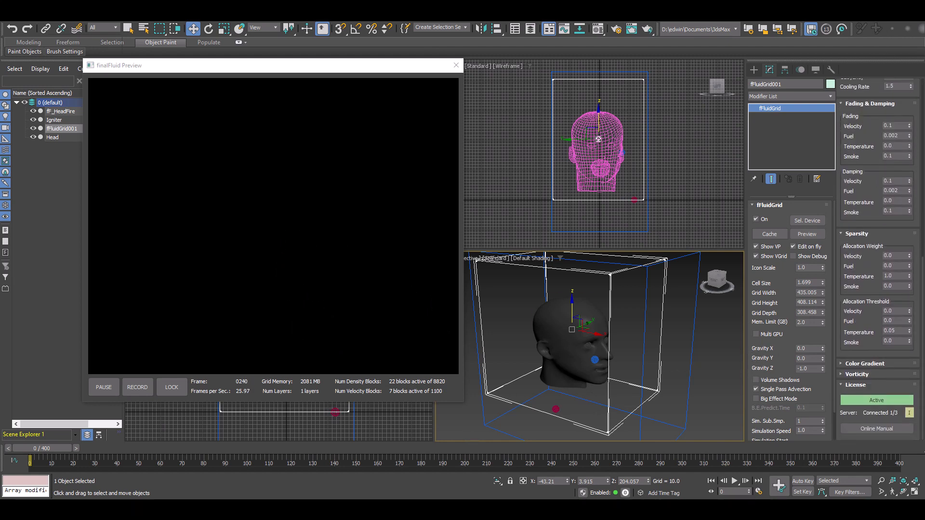
click(873, 376)
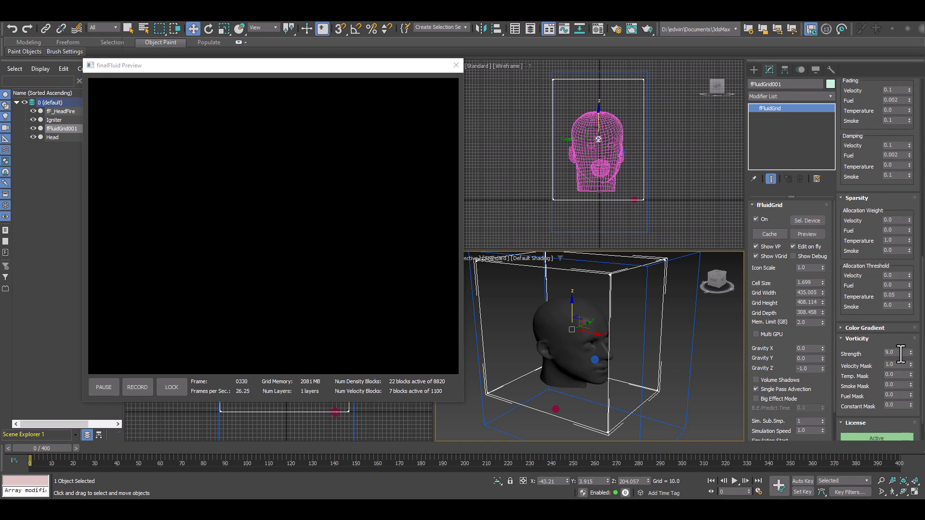
double_click(899, 352)
click(910, 362)
double_click(897, 364)
text(0.1)
key(Return)
Set the fluid grid's Gravity Z to -9.
scroll(608, 387, up, 6)
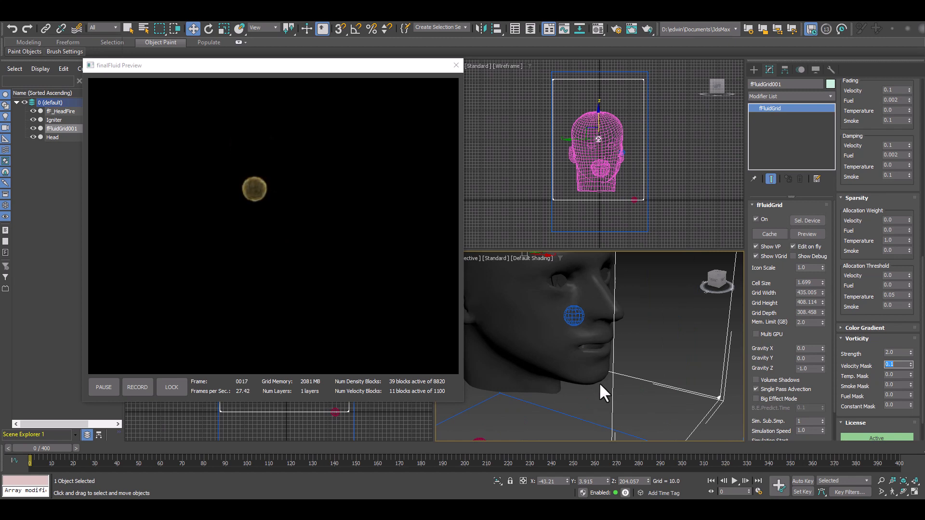
scroll(599, 382, down, 3)
scroll(600, 384, down, 2)
scroll(599, 384, up, 2)
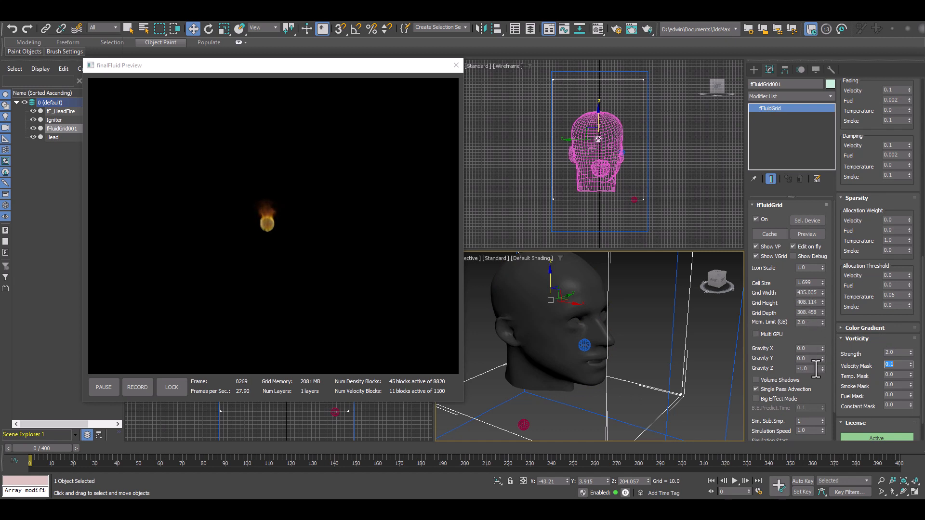
drag(817, 369, 797, 370)
text(-9)
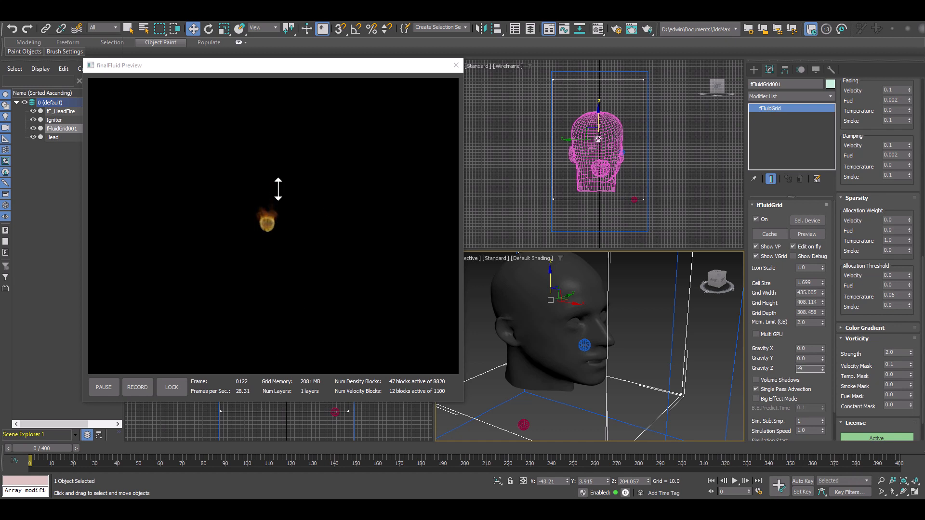
key(Return)
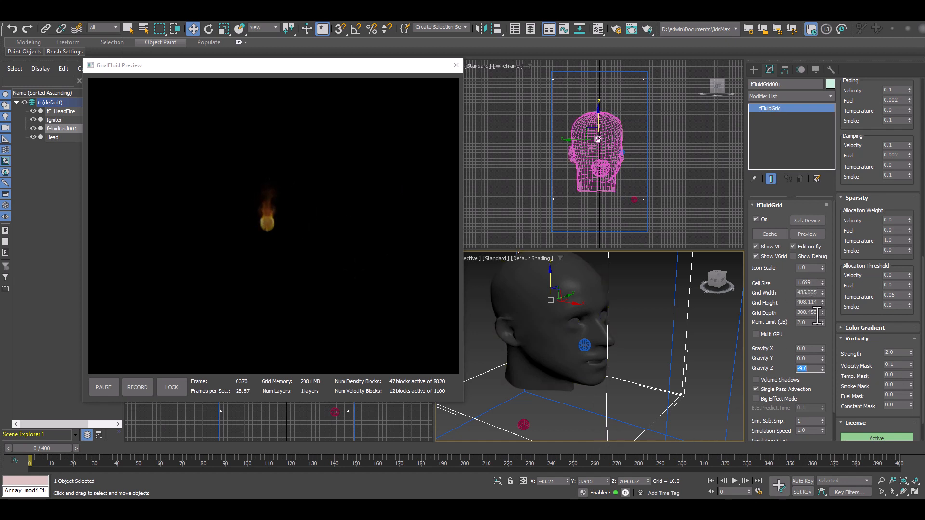
Try a Buoyancy of 100 in the grid's Advection settings and settle on 50.
click(856, 194)
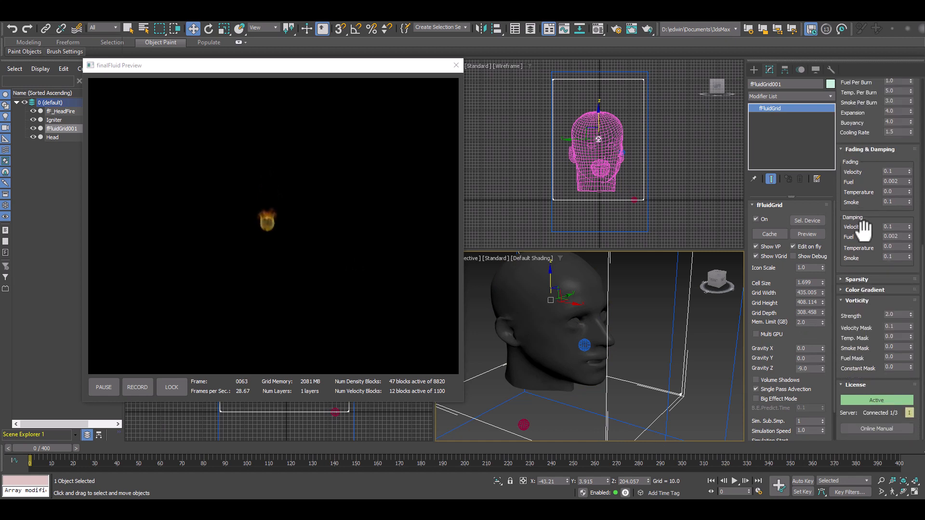
click(869, 147)
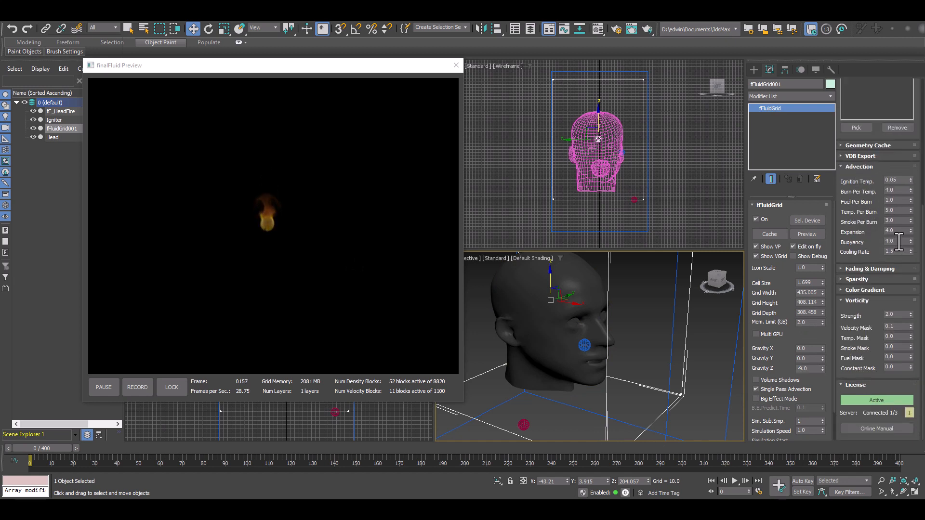
drag(894, 240, 846, 242)
text(100)
key(Return)
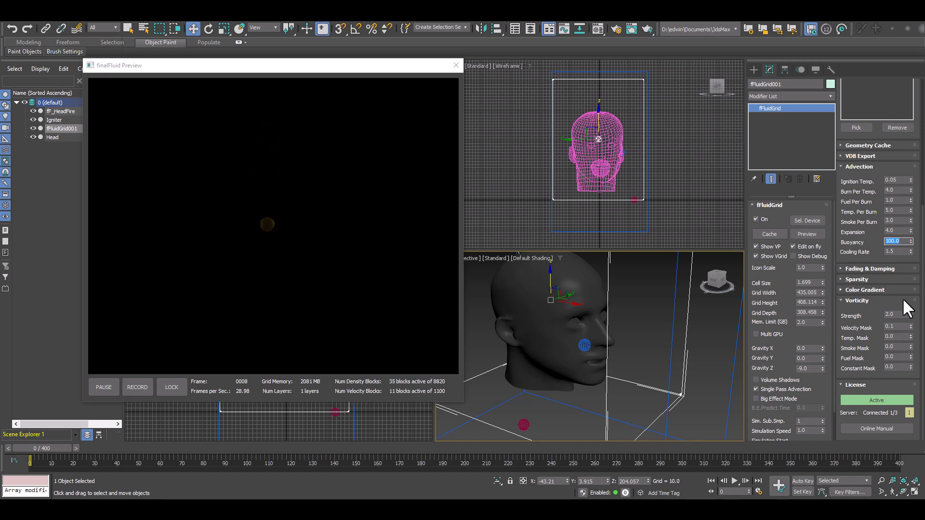
text(5)
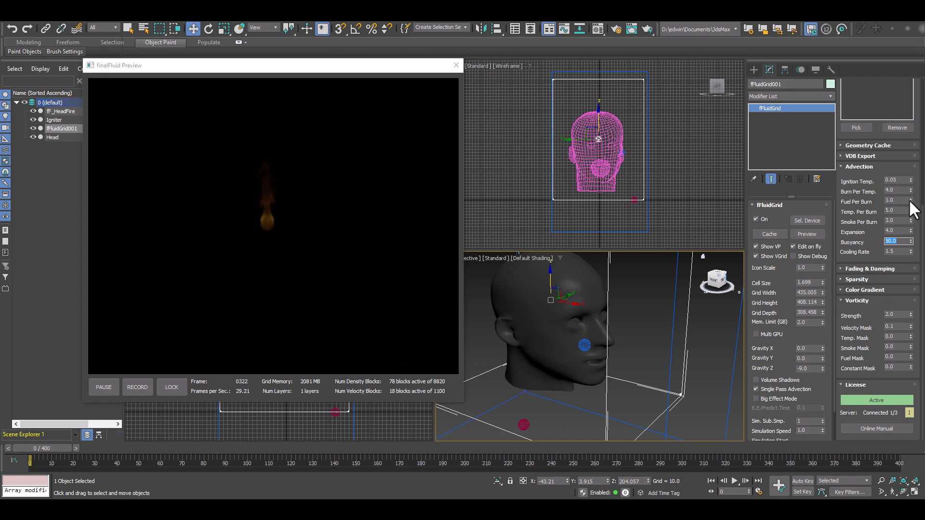
Lower the grid's Fuel Per Burn to 0.53 and set Burn Per Temp. to 20.
drag(910, 201, 913, 223)
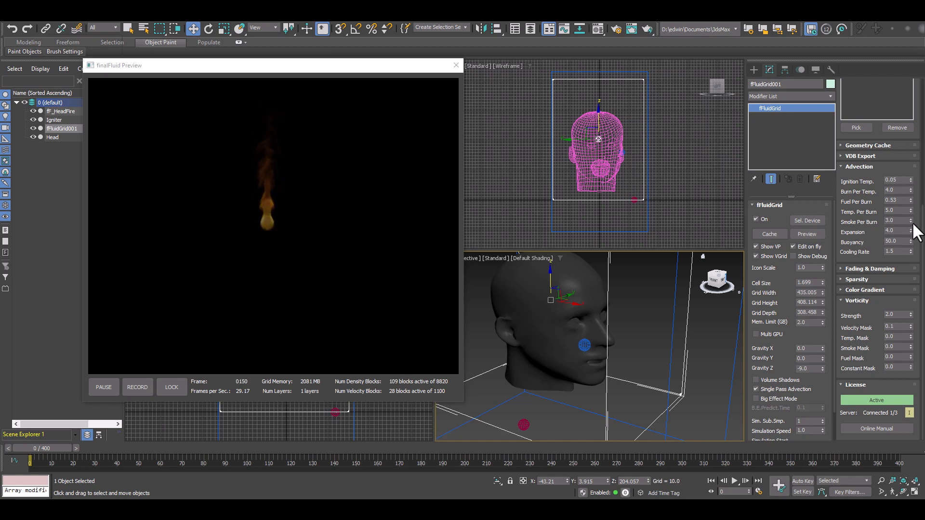
double_click(905, 190)
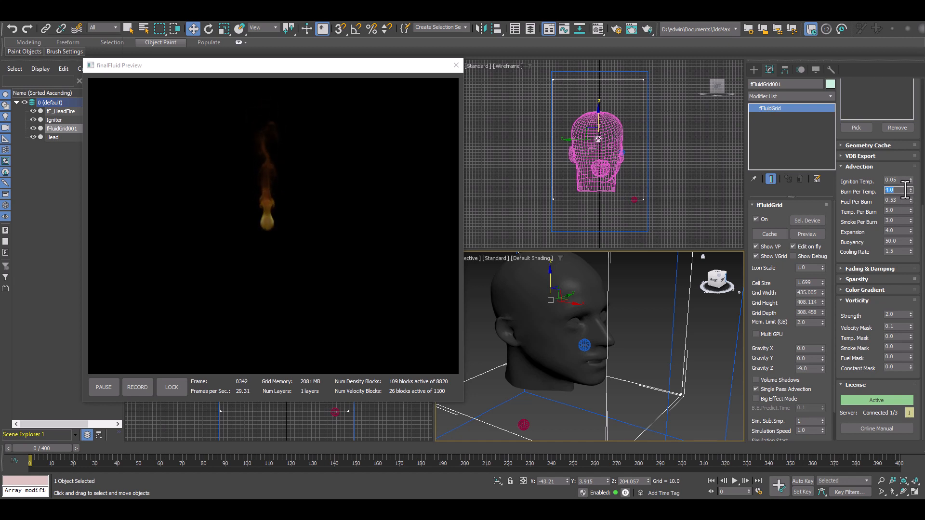
text(20)
key(Return)
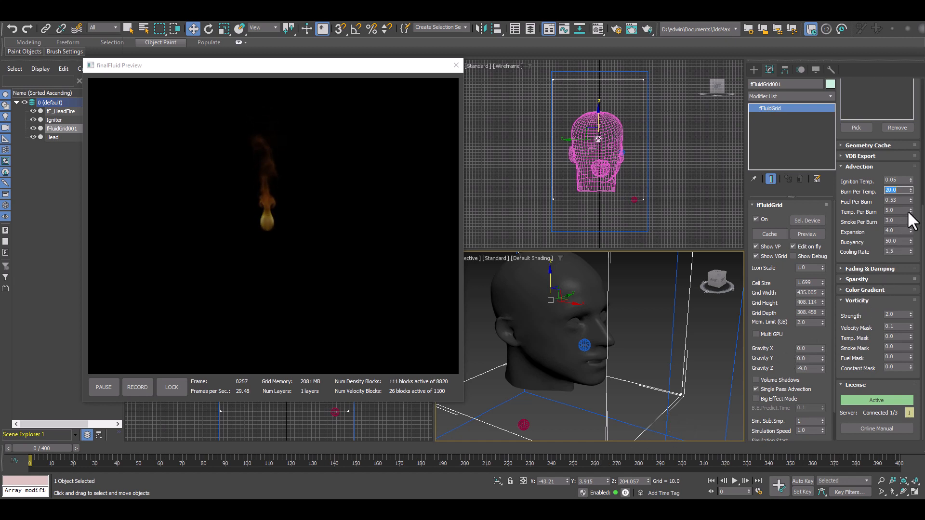
Set the head-fire emitter's Smoke to 0, Fuel to 1 and the Fuel Couple Rate to 3.
click(62, 112)
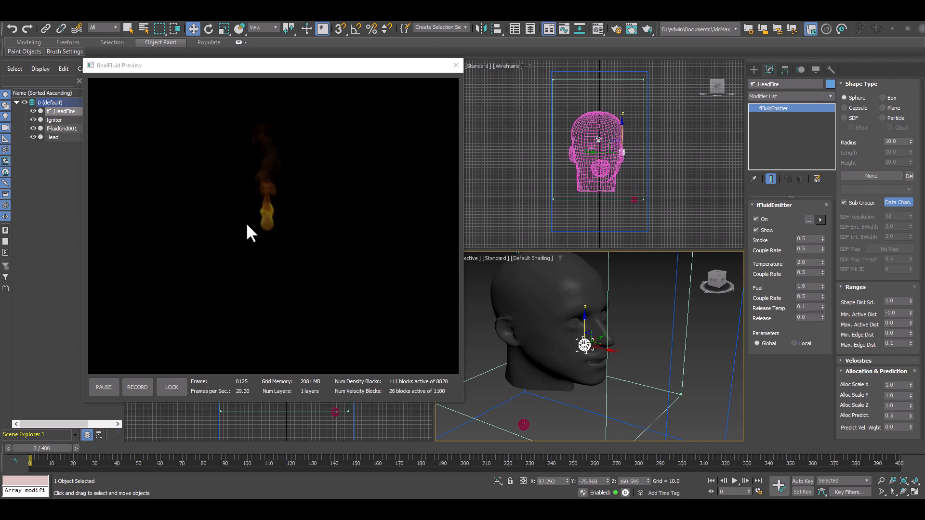
click(807, 296)
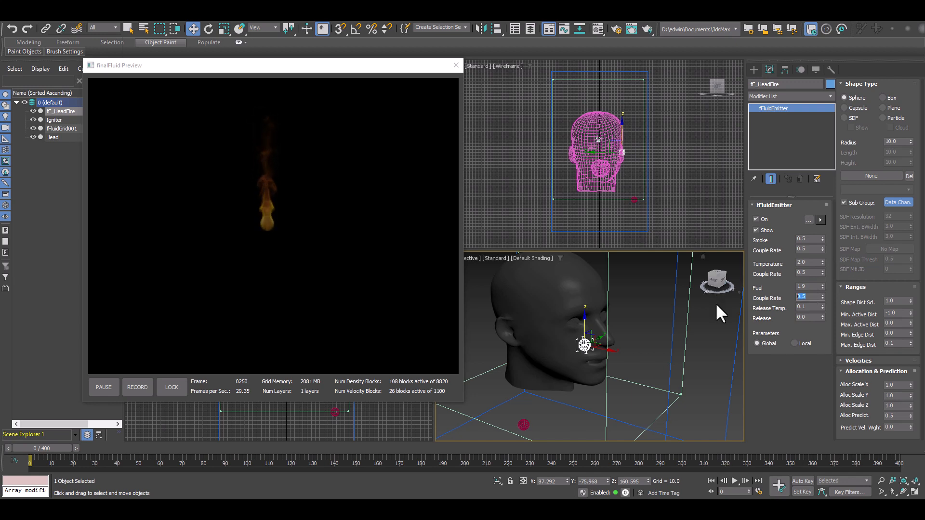
text(3)
key(Return)
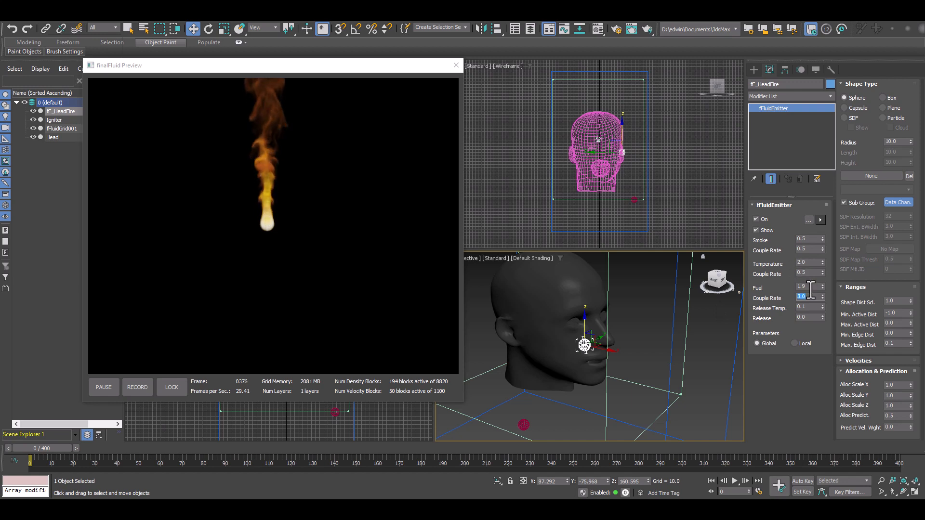
drag(809, 287, 748, 284)
text(1)
key(Return)
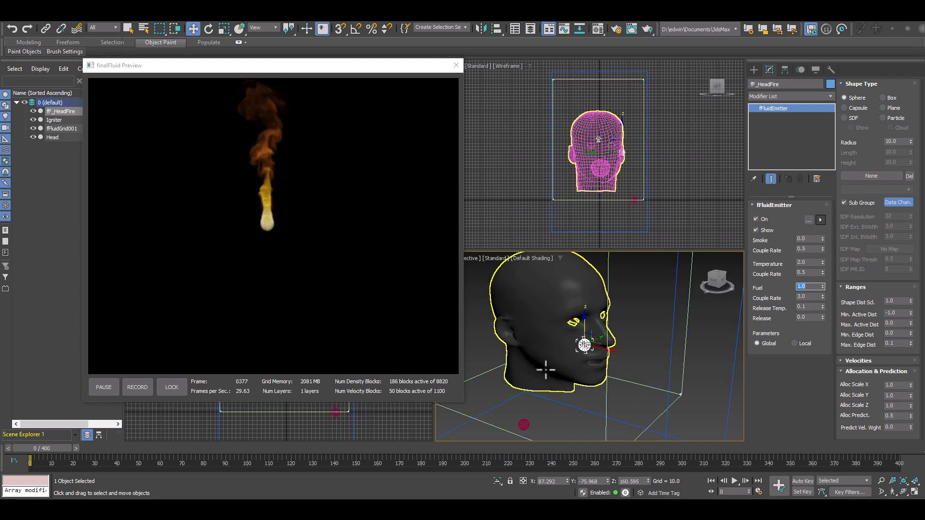
Inspect the emitter's flame from another angle in the fluid preview and close the preview.
scroll(574, 369, up, 3)
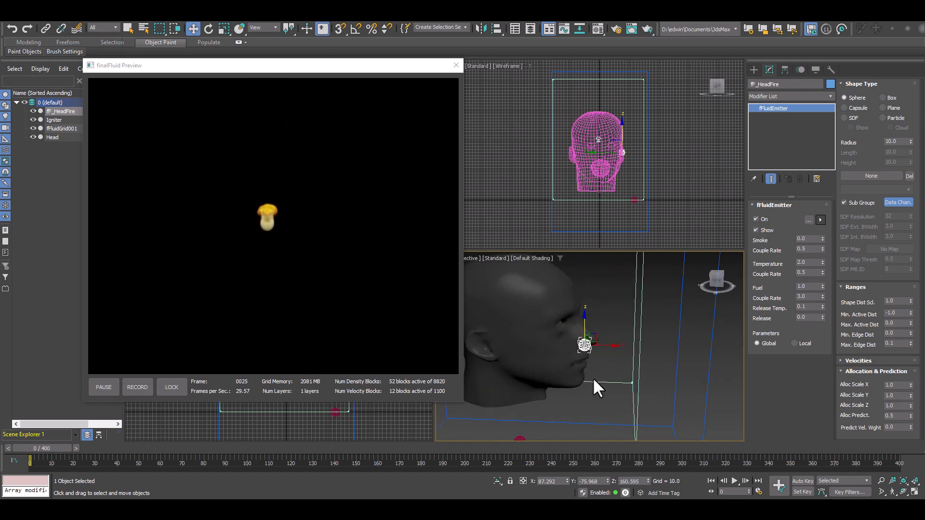
alt+middle_drag(592, 378, 568, 384)
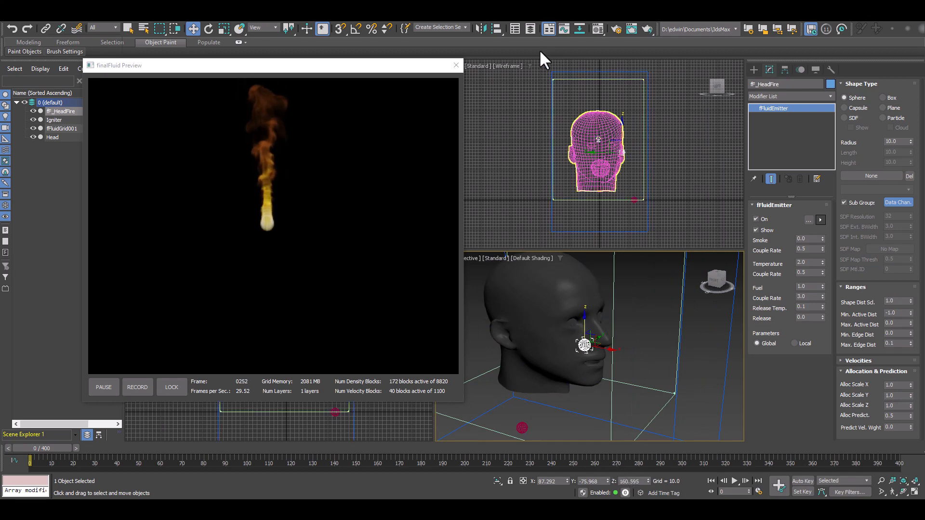
click(456, 65)
Create a PArray particle system in the Top view, outside the fluid grid.
mouse_move(560, 374)
middle_down()
mouse_move(561, 366)
mouse_move(593, 374)
mouse_move(567, 370)
middle_up()
scroll(562, 366, down, 3)
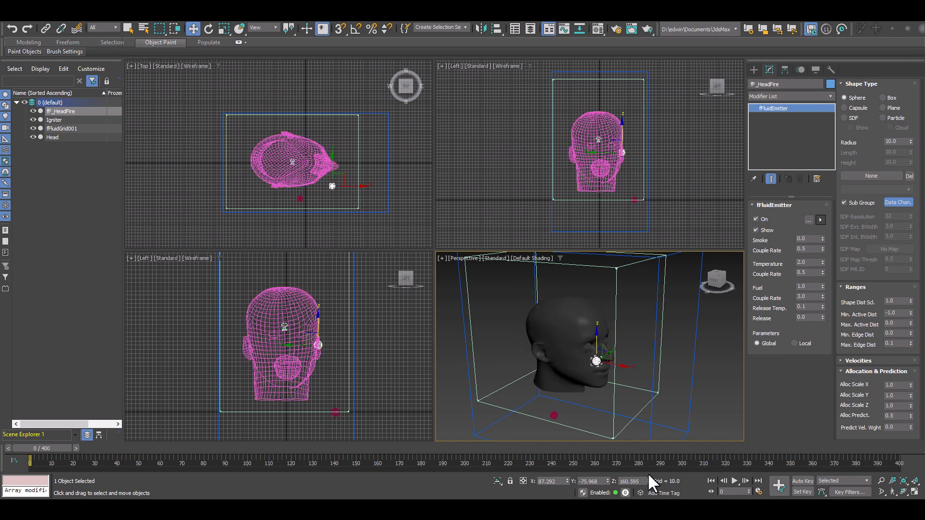
click(754, 70)
click(766, 99)
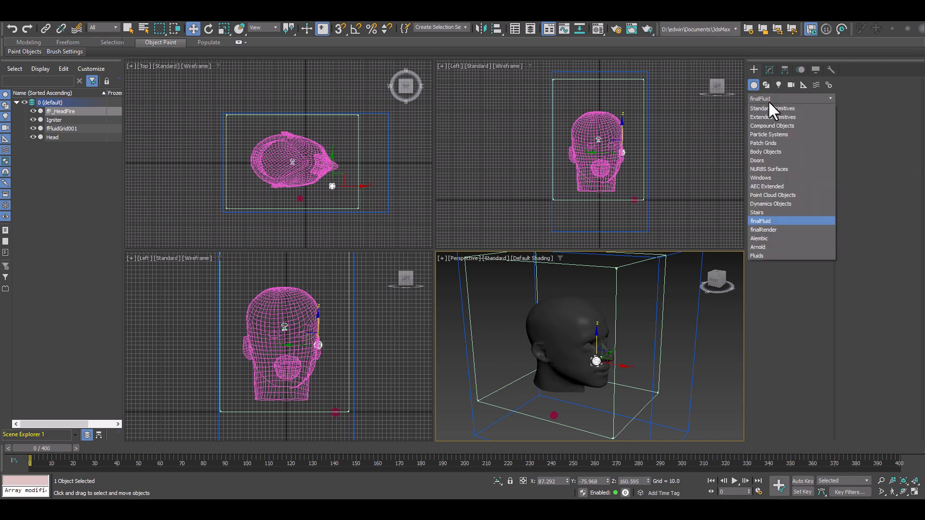
click(777, 135)
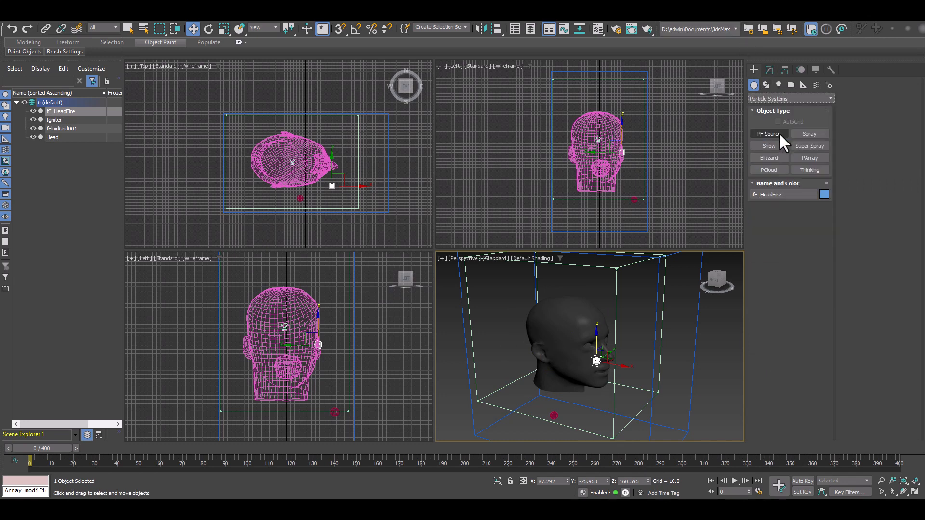
click(816, 157)
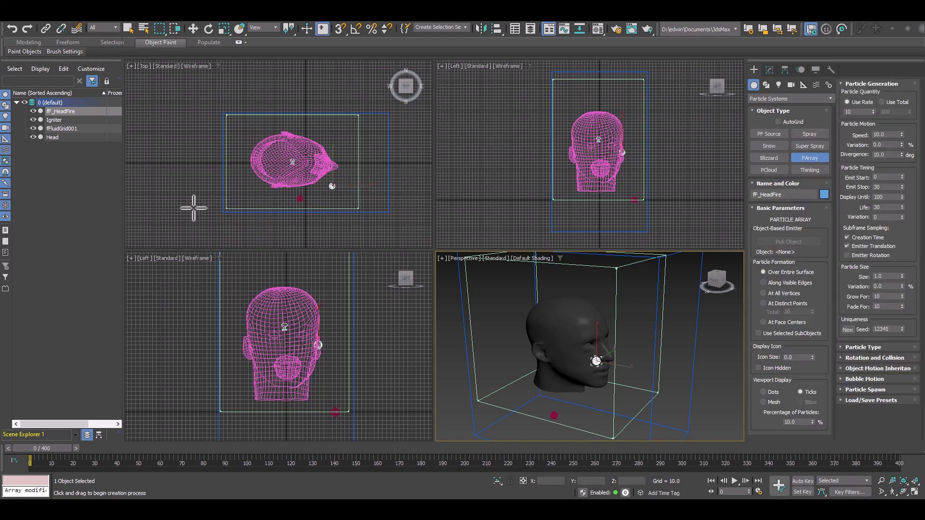
drag(193, 208, 202, 195)
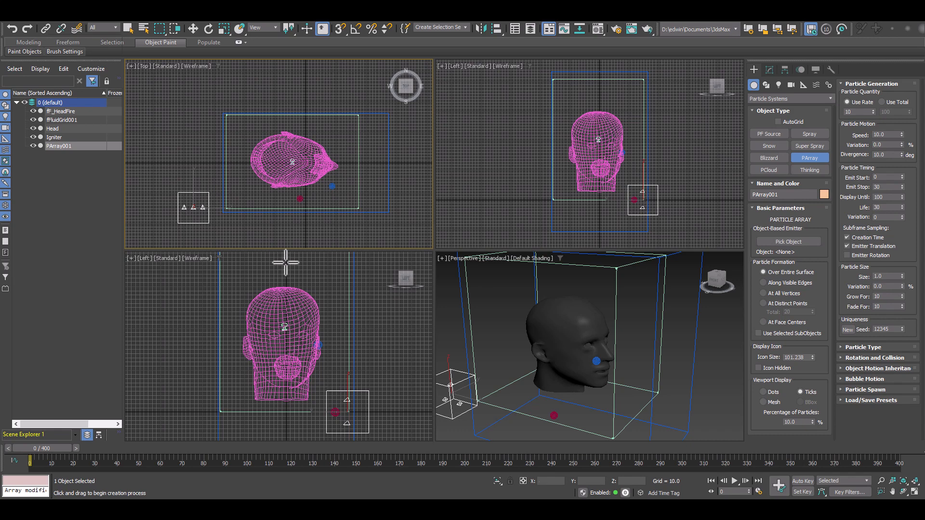
Assign the Head model as the particle array's object-based emitter.
click(770, 69)
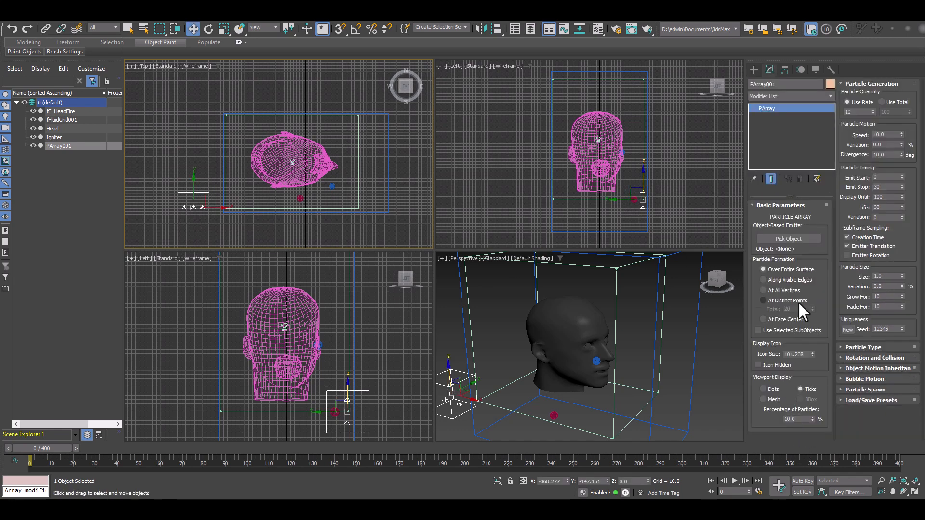
click(788, 239)
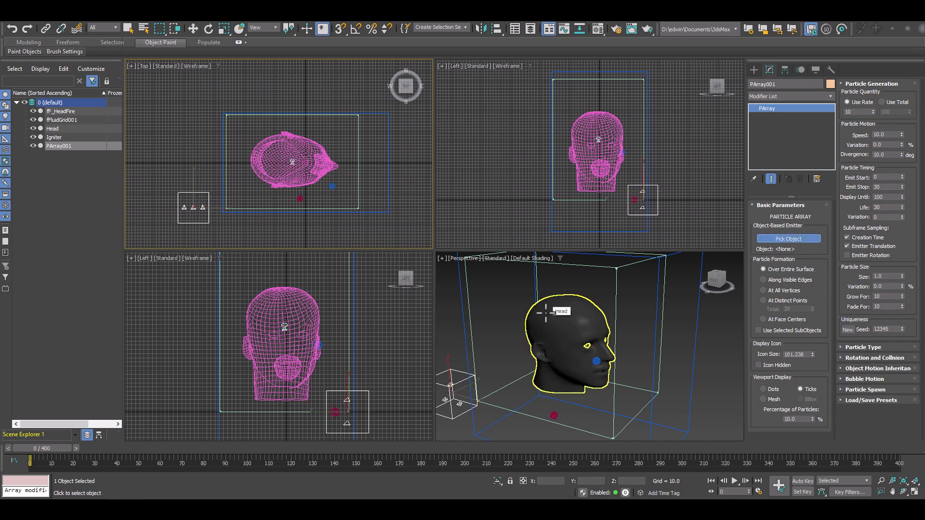
click(546, 312)
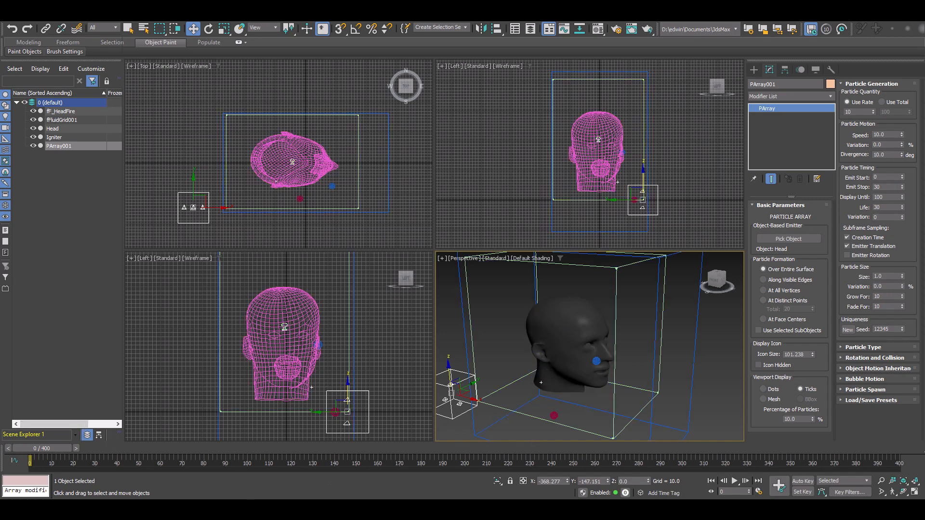
Set the particle array's Emit Stop to 0 and its quantity to a Use Total of 5000.
drag(63, 450, 43, 439)
key(w)
right_click(901, 187)
click(882, 102)
double_click(894, 112)
text(5000)
key(Return)
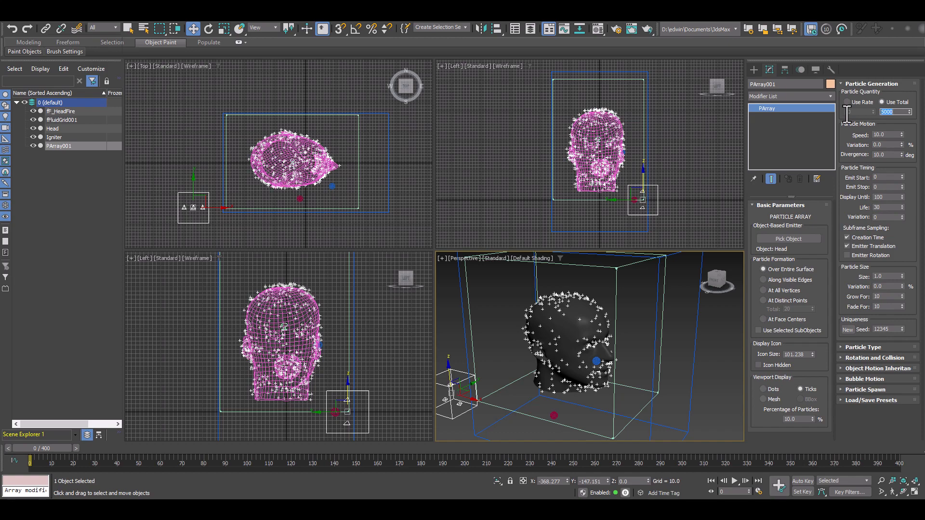
Set the particle array's Speed to 0 and check the particles over the timeline.
drag(57, 446, 33, 432)
key(w)
right_click(900, 134)
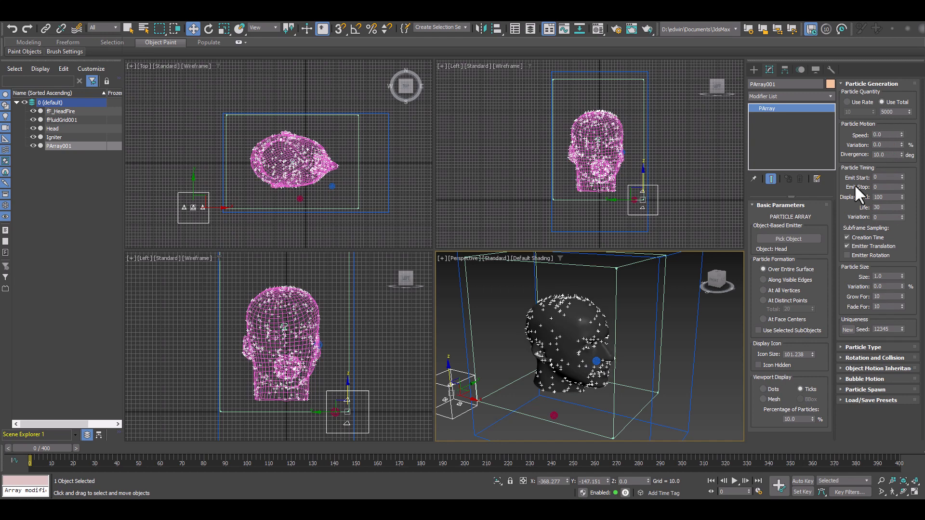
drag(42, 447, 17, 455)
key(w)
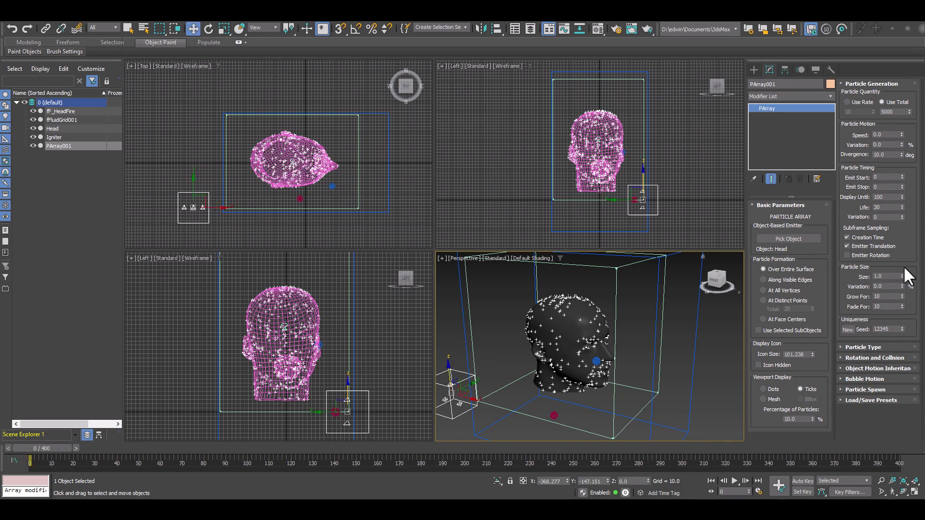
Set the particle array's Life and Display Until to 600 and check the particles over the timeline.
double_click(885, 207)
text(600)
double_click(893, 196)
drag(44, 447, 14, 448)
key(w)
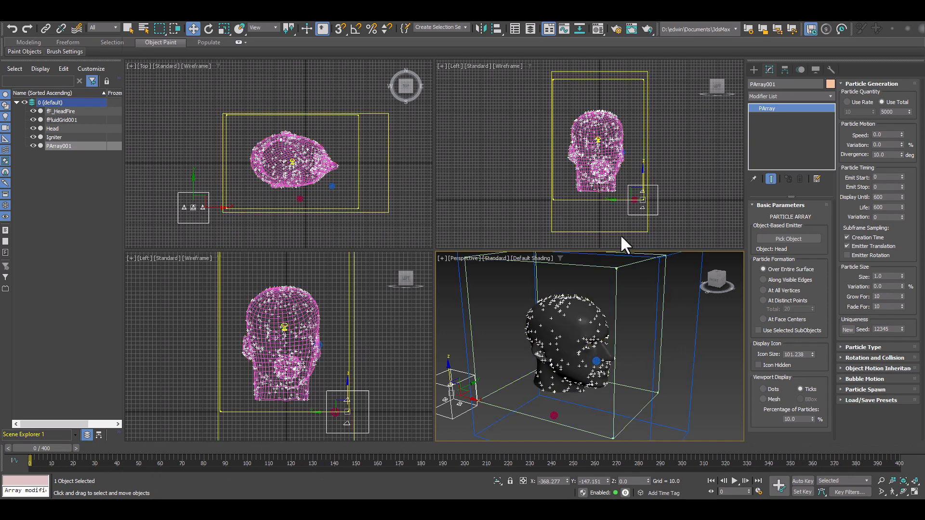
Switch the head-fire emitter's shape type to Particle and pick PArray001 as its source.
click(663, 266)
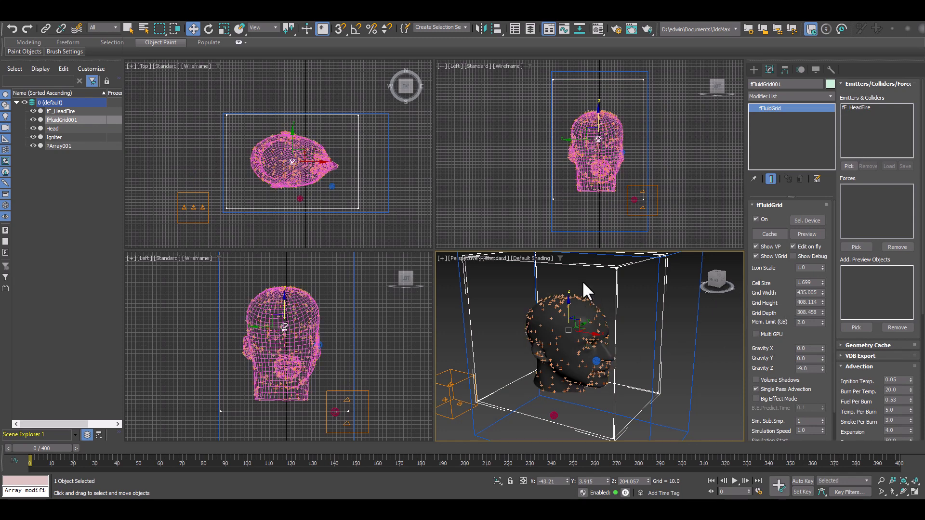
click(596, 361)
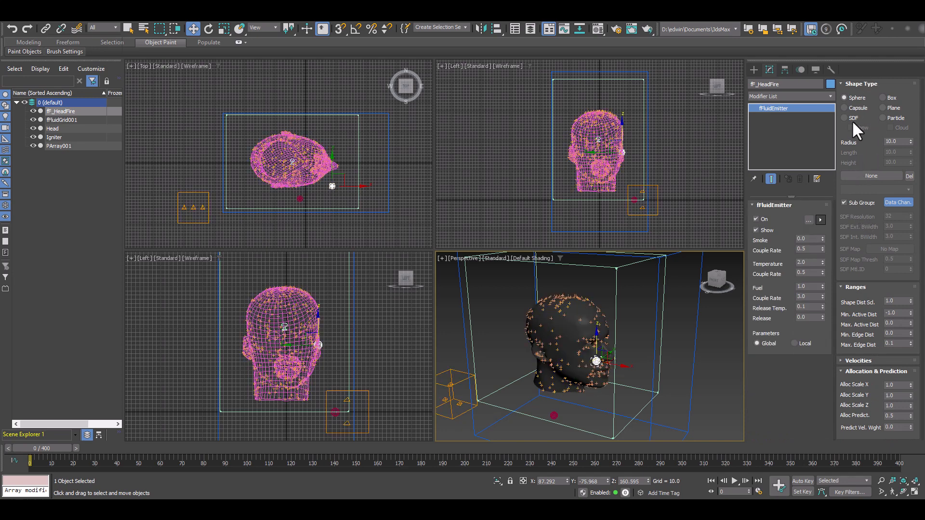
click(882, 118)
click(871, 175)
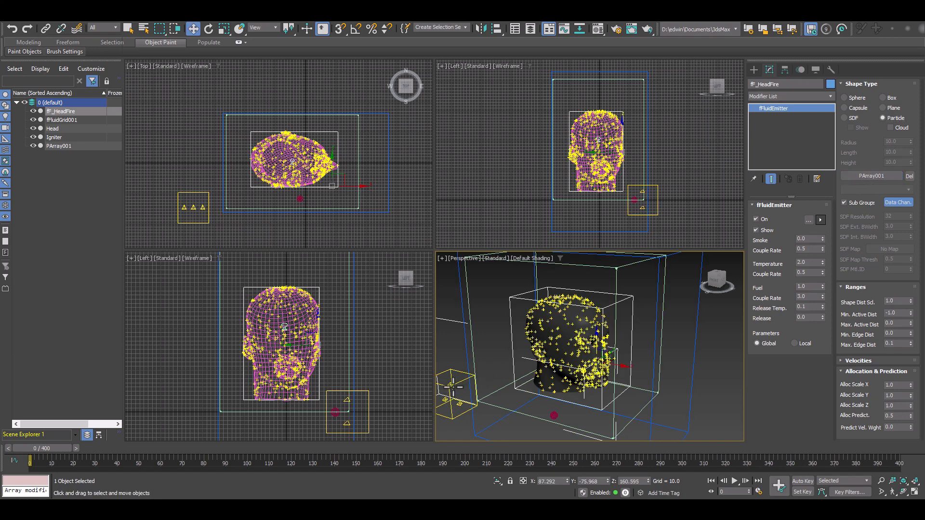
click(500, 385)
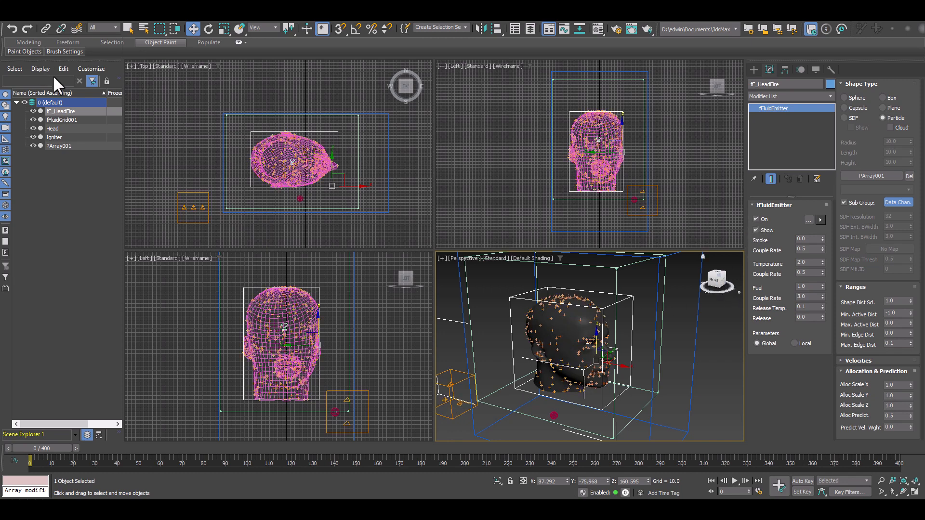
Run the fluid grid's preview and arrange its window clear of the Perspective view.
click(66, 145)
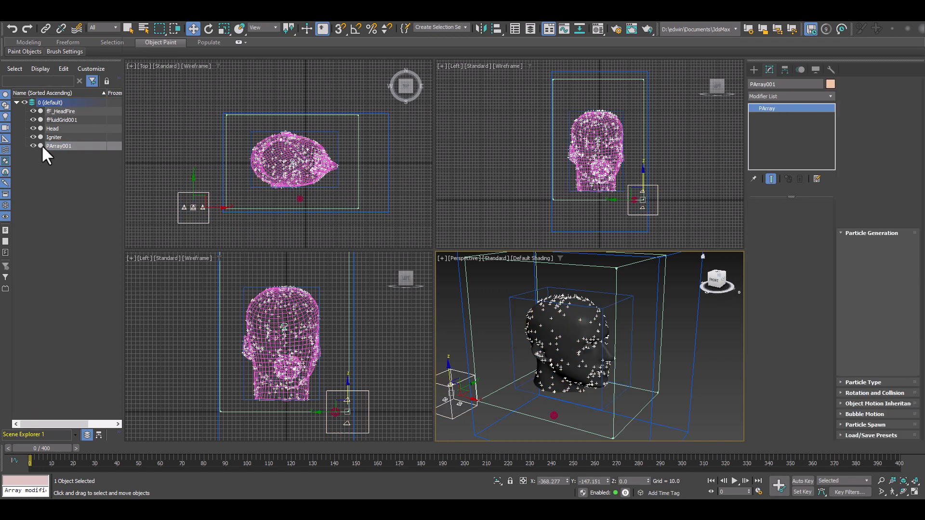
click(68, 119)
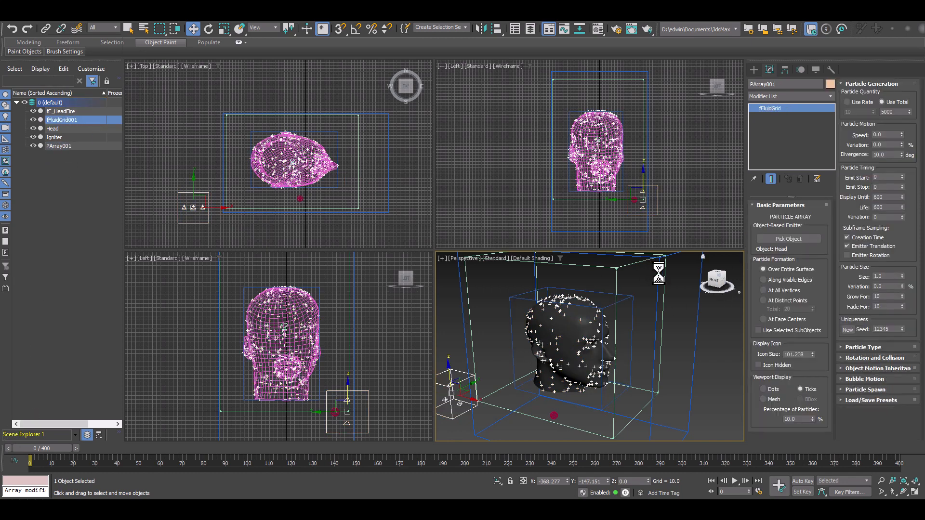
click(802, 236)
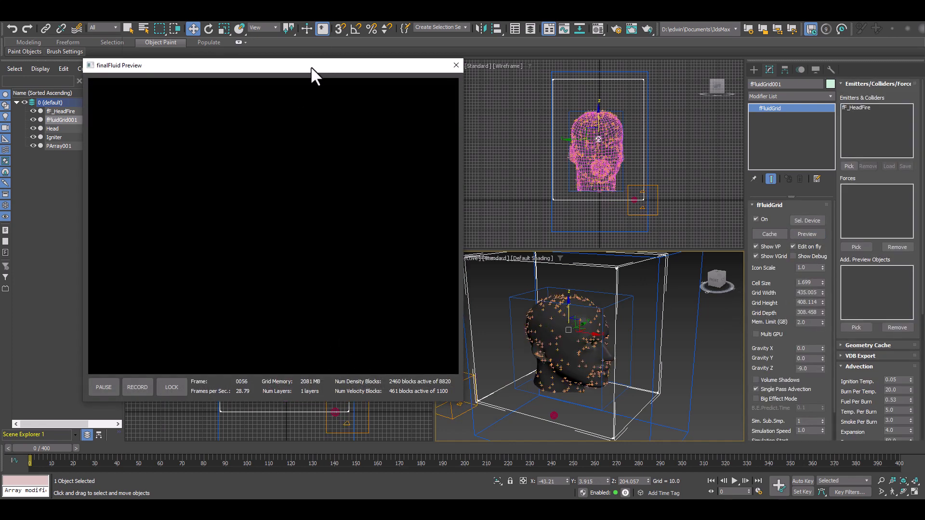
drag(311, 66, 258, 68)
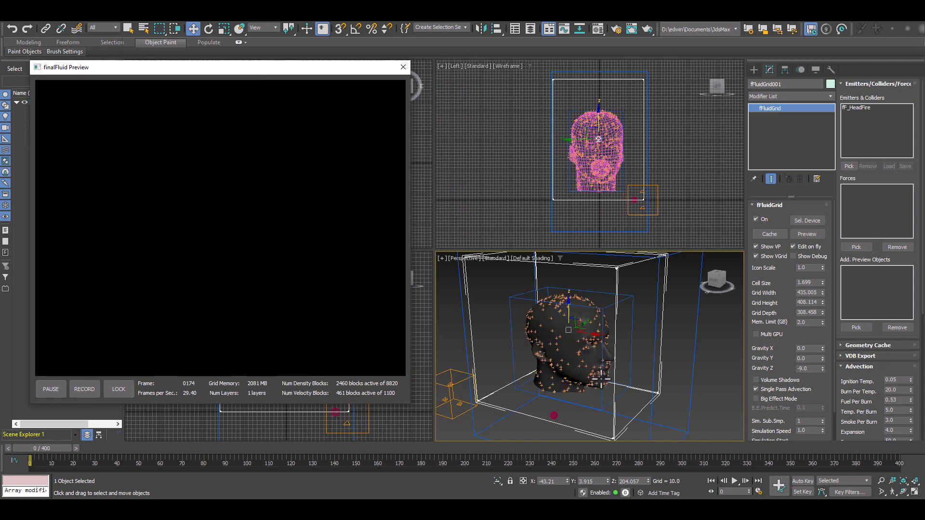
alt+middle_drag(505, 411, 595, 368)
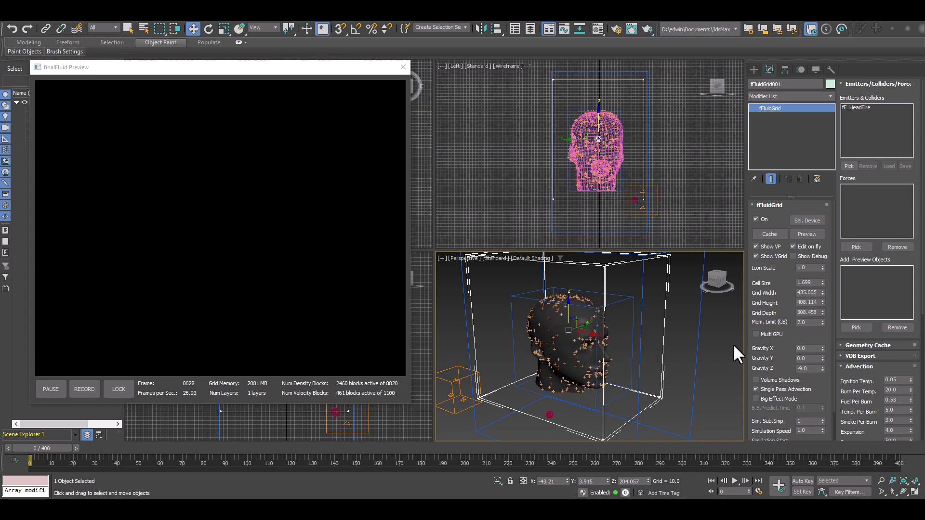
drag(224, 70, 264, 58)
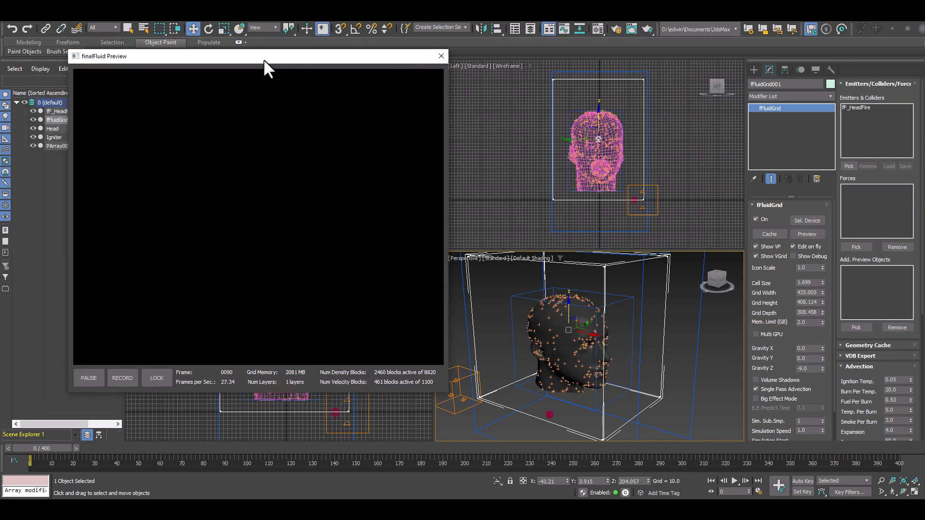
Set the head-fire emitter's Max. Active Dist to 2 and its Temperature to 0, checking the preview.
click(57, 111)
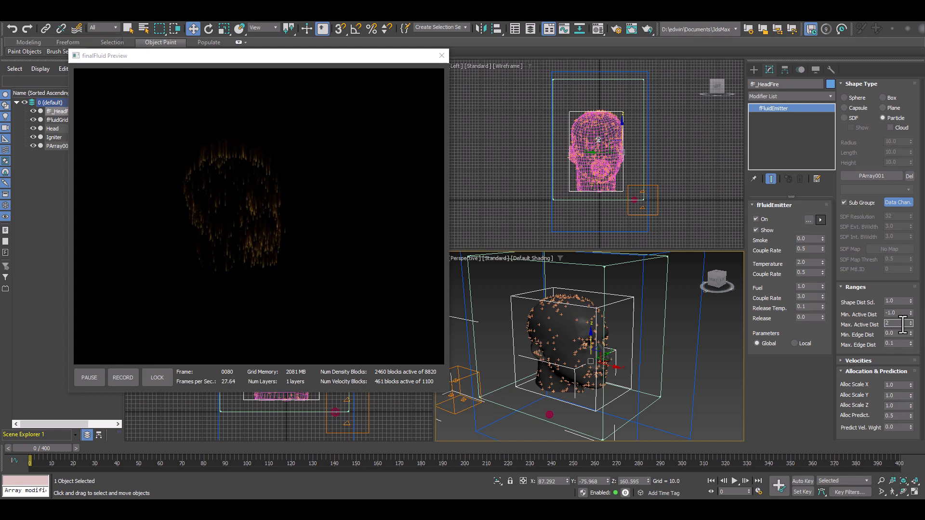
key(Return)
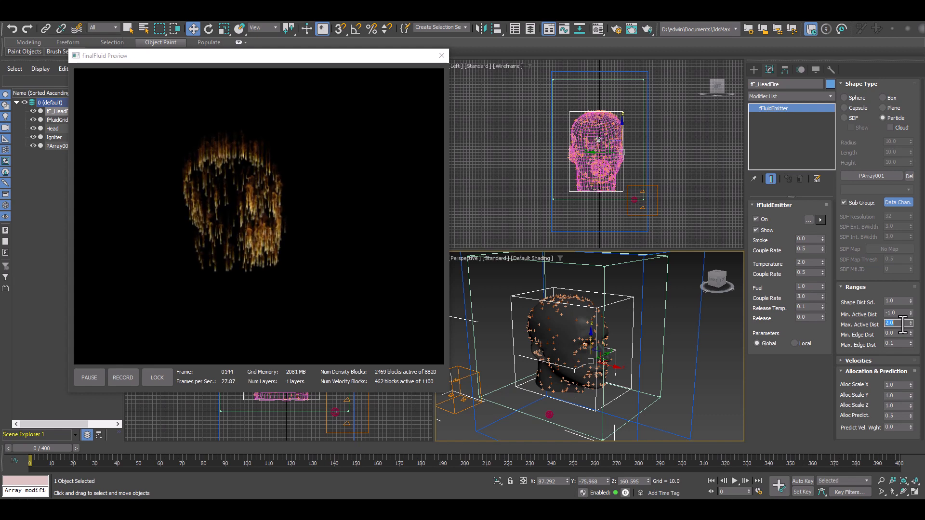
scroll(575, 359, up, 5)
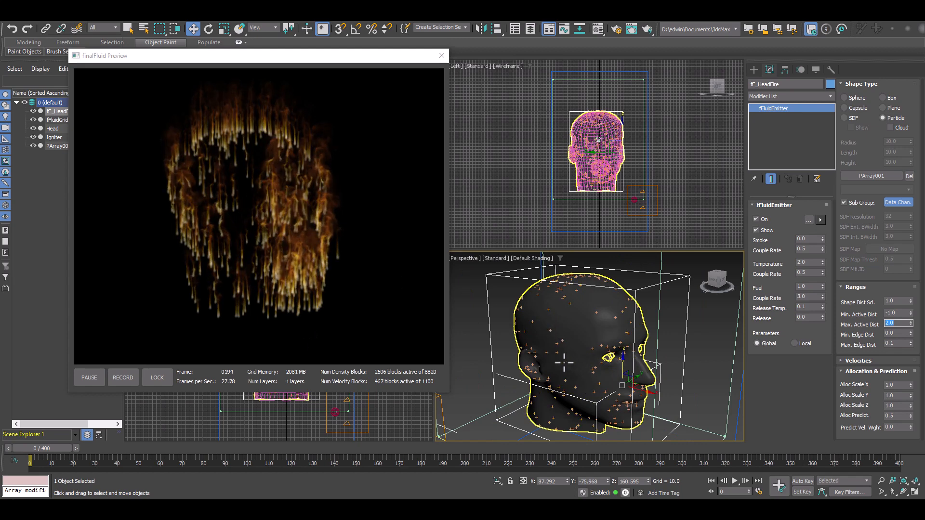
alt+middle_drag(576, 360, 560, 319)
alt+middle_drag(530, 355, 601, 336)
scroll(613, 342, down, 2)
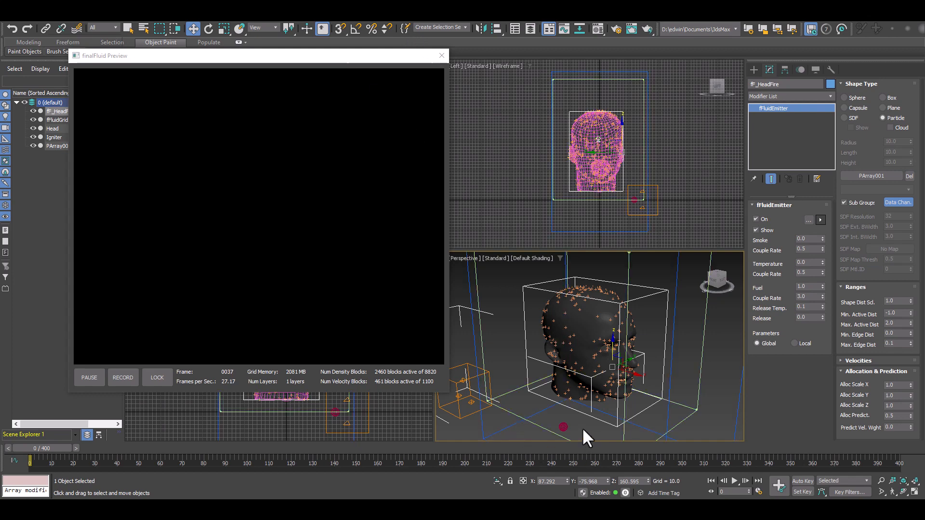
Raise the Igniter to a height of about 123 beside the head and set its Fuel Couple Rate to 3.
click(564, 425)
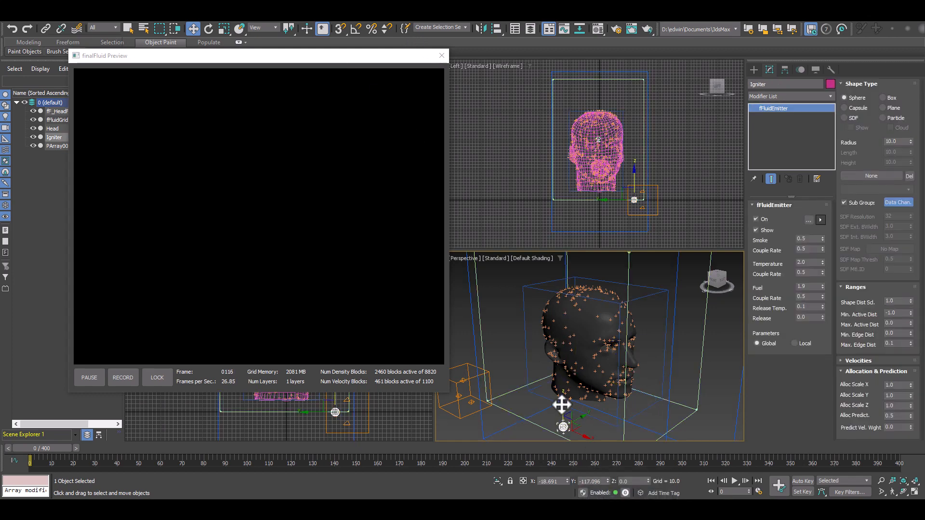
drag(562, 404, 553, 352)
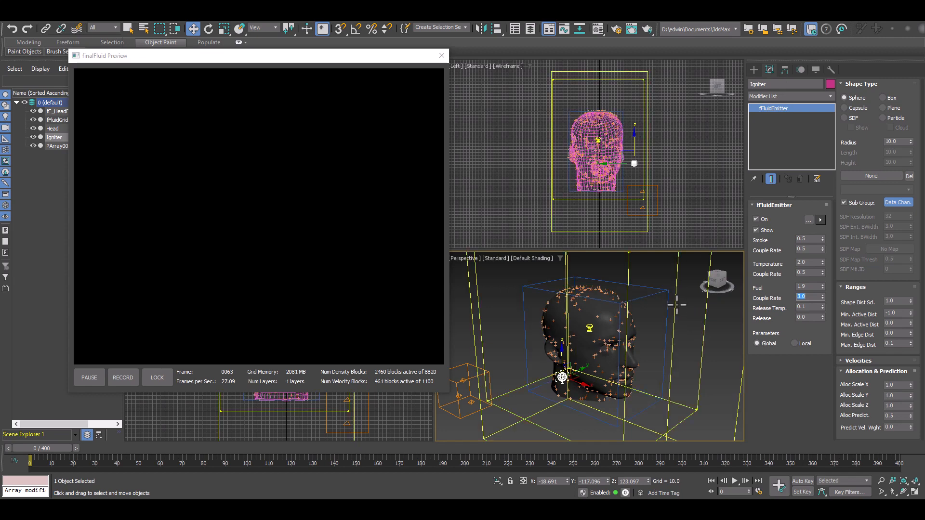
Add the Igniter to the fluid grid's emitters and check its flame in the preview.
click(674, 305)
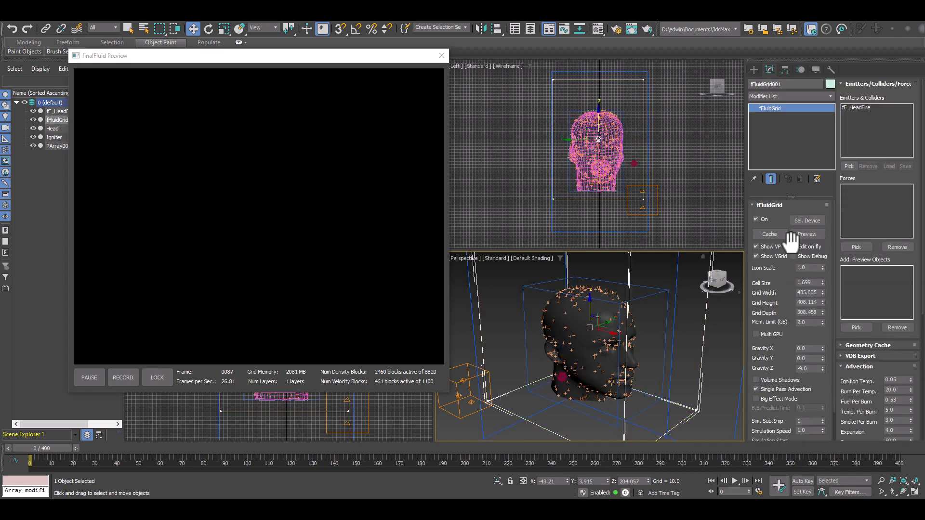
click(848, 166)
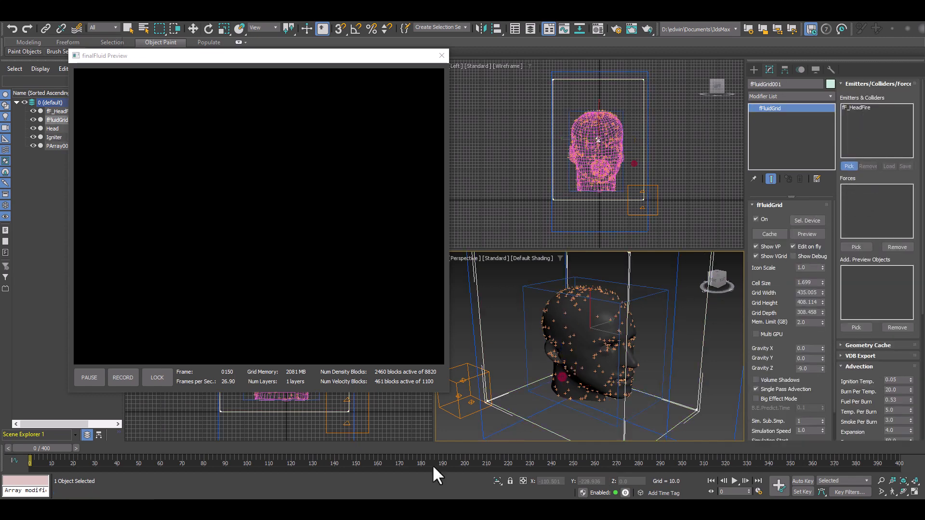
click(562, 378)
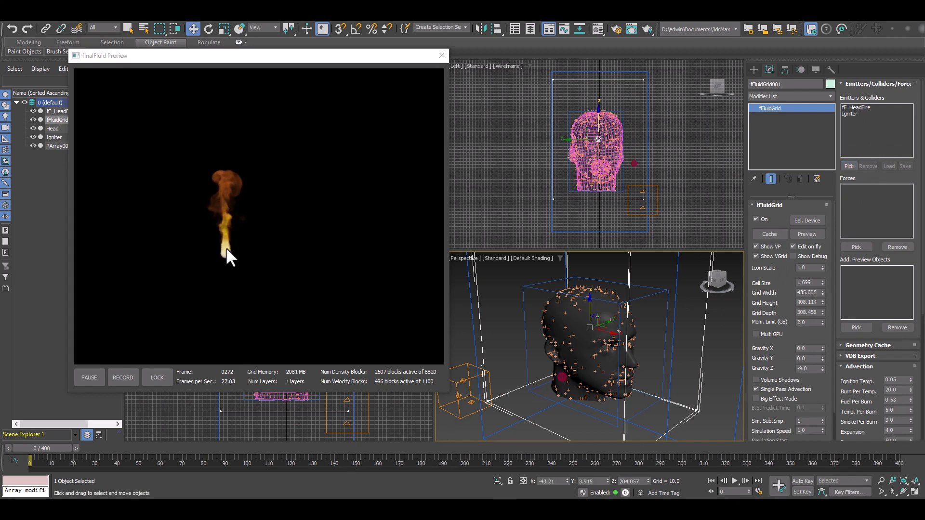
alt+middle_drag(530, 359, 606, 387)
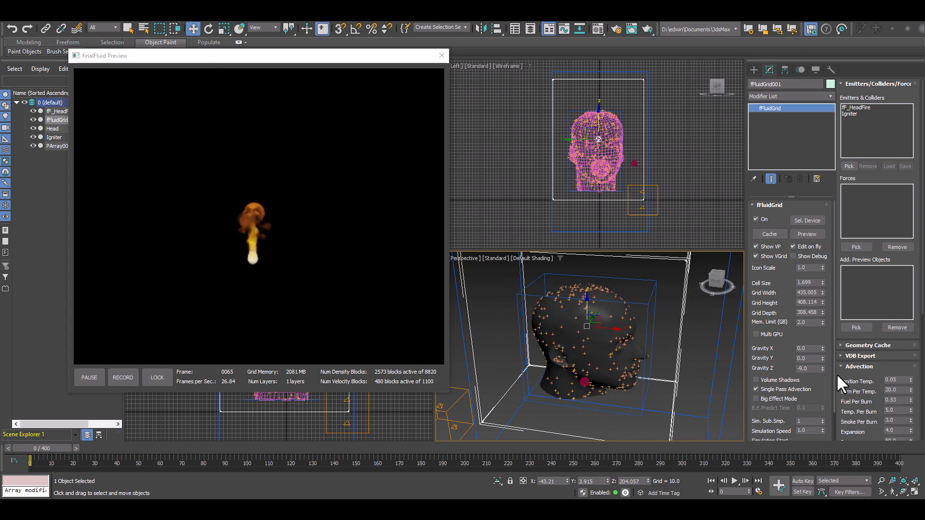
Add the Head as an additional preview object of the fluid grid and restart the preview.
click(855, 327)
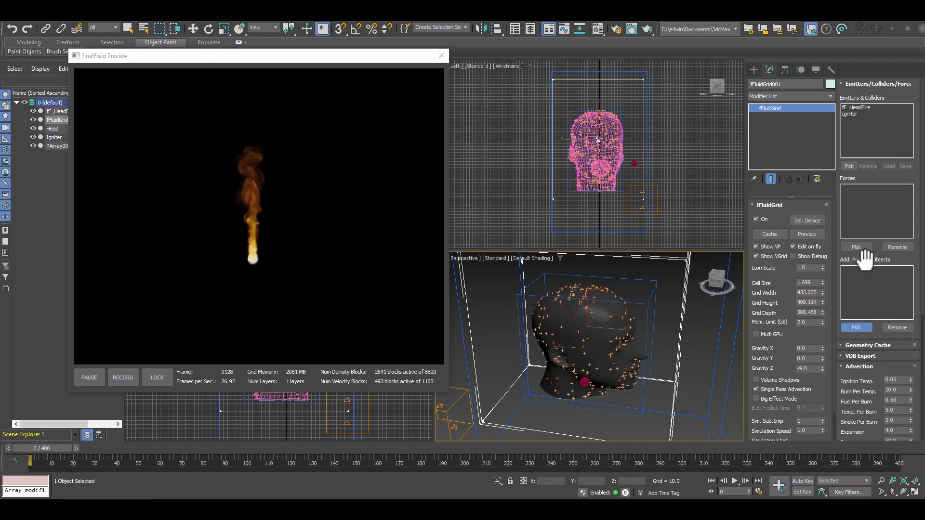
click(547, 376)
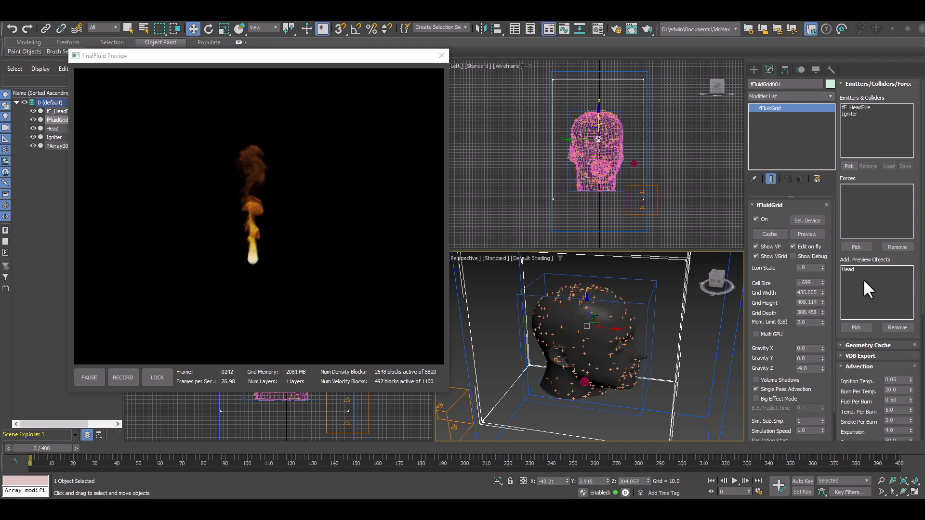
click(441, 55)
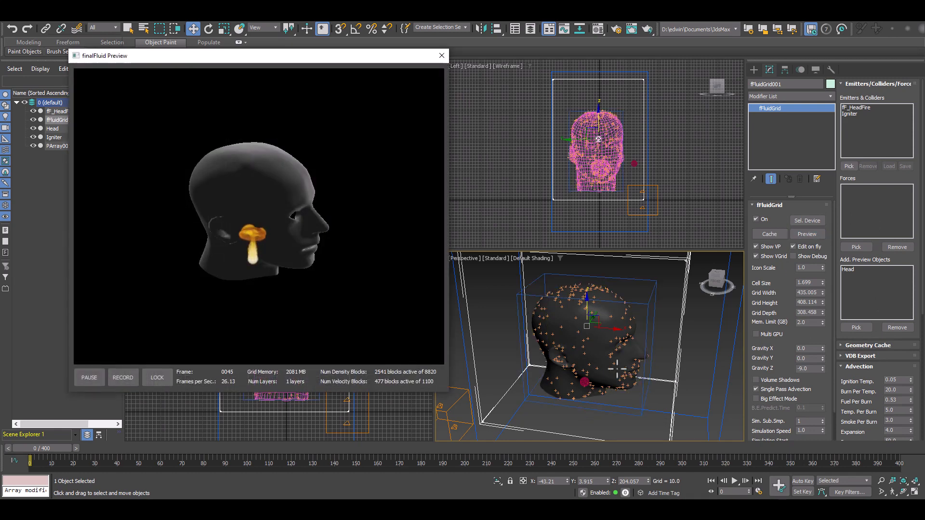
Move the Igniter to the back of the head and above it, at X about -192 and Z about 273.
mouse_move(617, 369)
alt+middle_down()
mouse_move(655, 357)
mouse_move(608, 381)
alt+middle_up()
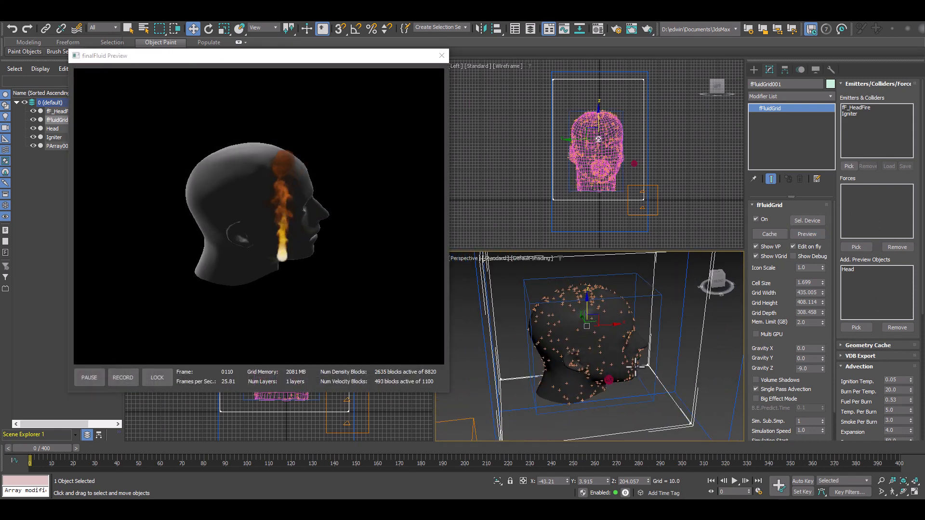
click(609, 380)
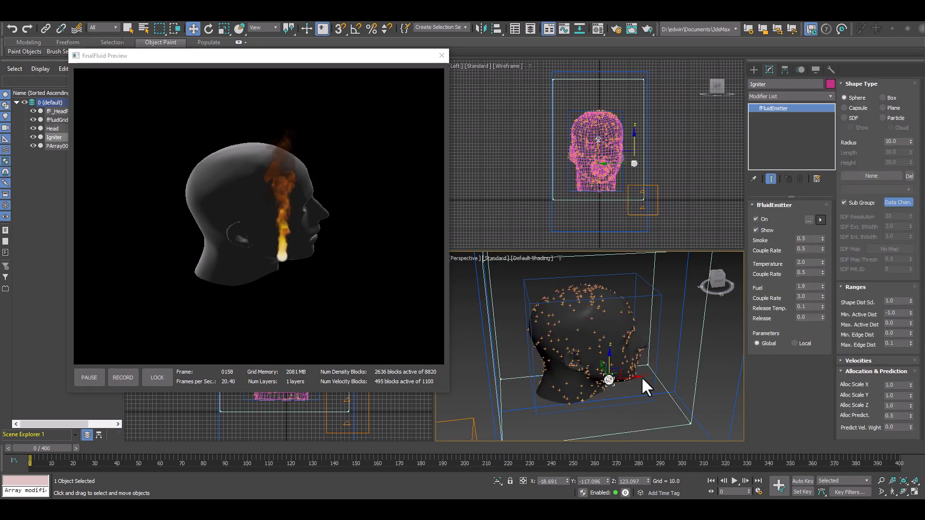
click(641, 378)
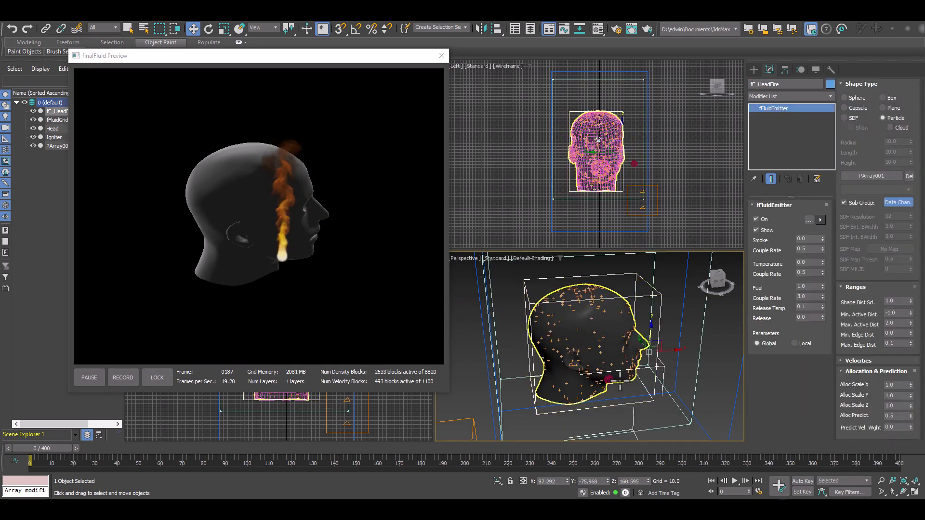
click(634, 379)
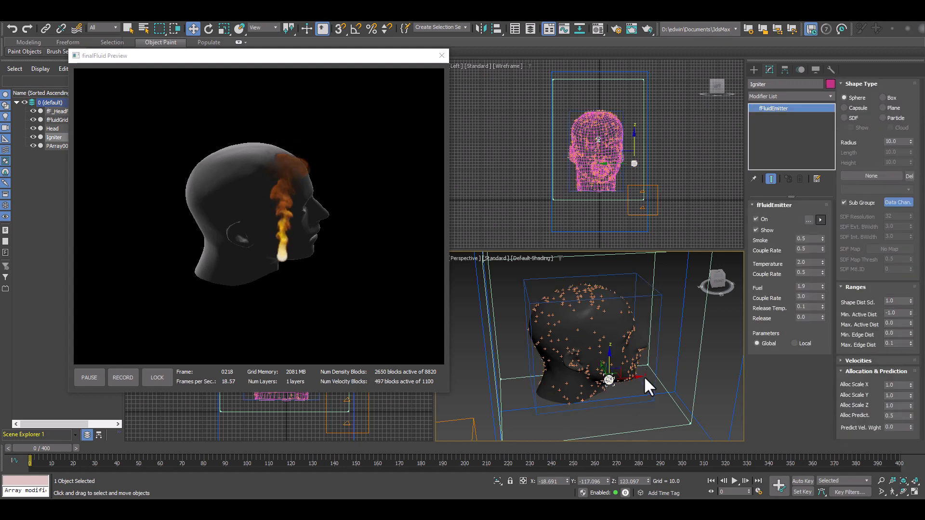
drag(637, 376, 523, 304)
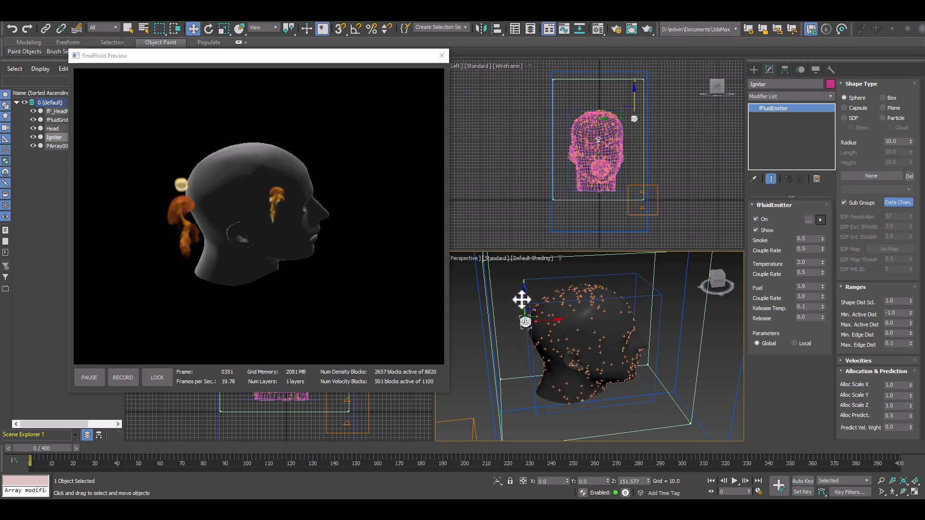
Shift the Igniter sideways onto the head's centre line, at Y about 6.
alt+middle_drag(524, 339, 646, 331)
middle_drag(458, 378, 554, 356)
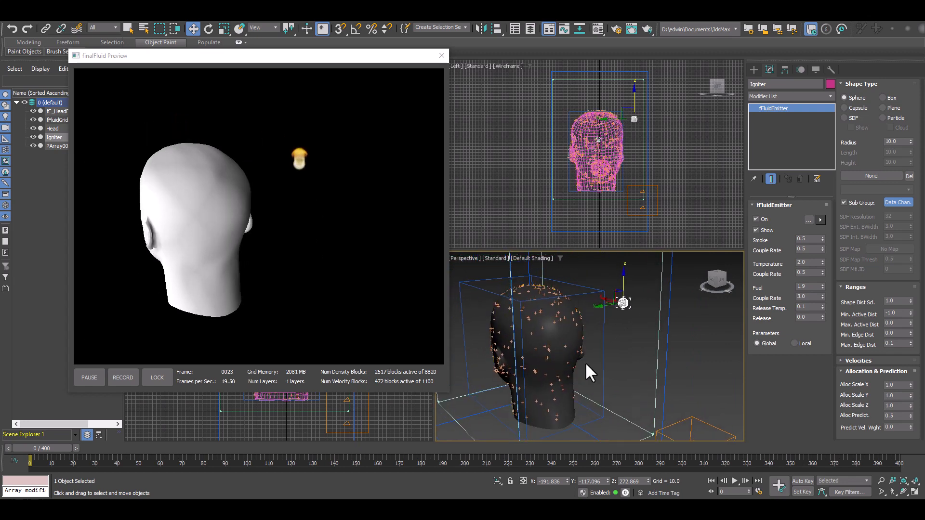
drag(599, 308, 547, 318)
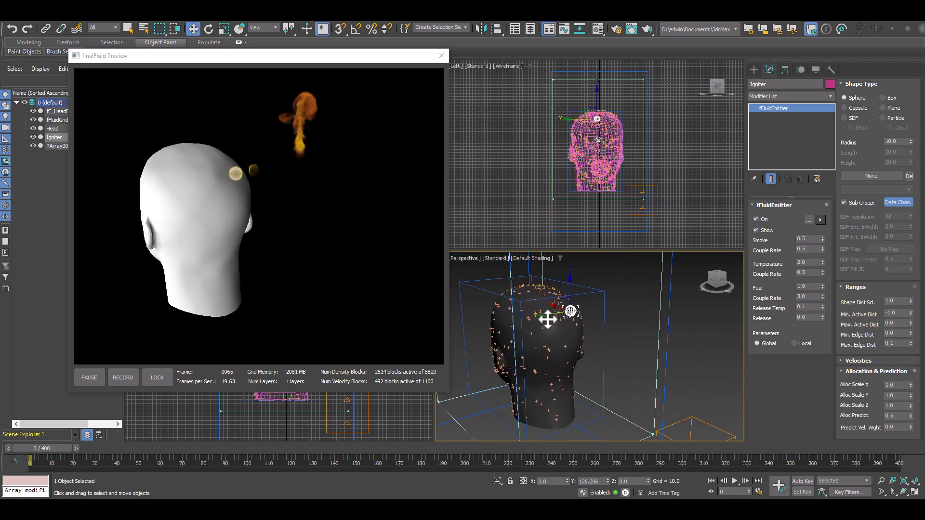
alt+middle_drag(594, 356, 516, 338)
right_click(578, 285)
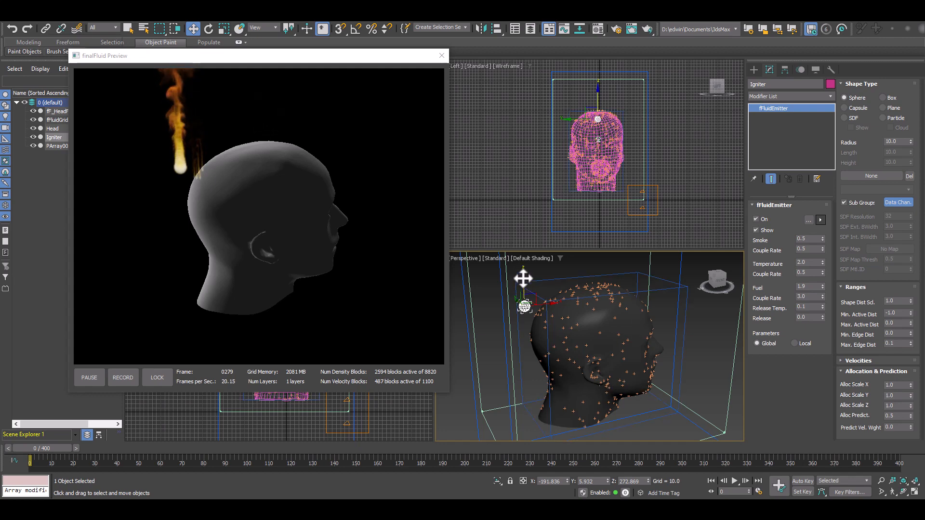
Lower the Igniter to a height of about 231 and bring it against the back of the head at X about -184.
drag(522, 275, 529, 299)
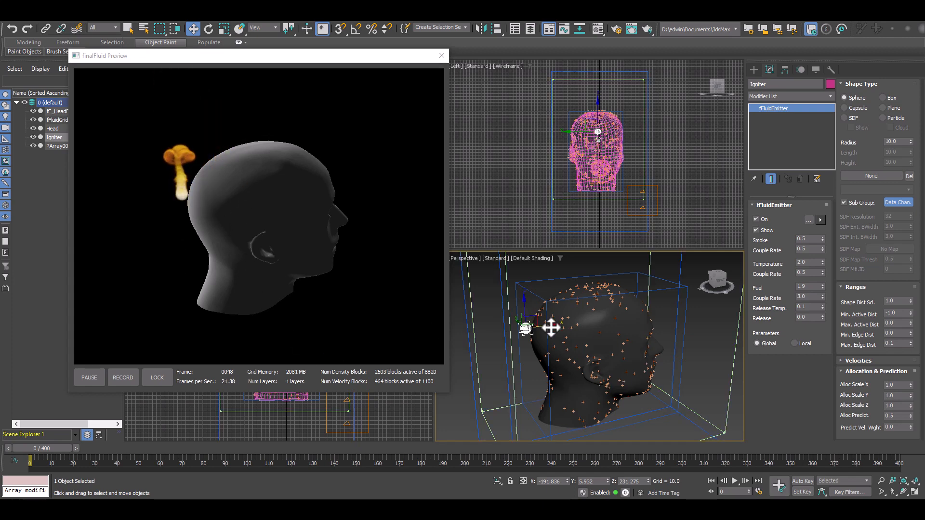
alt+middle_drag(554, 341, 530, 328)
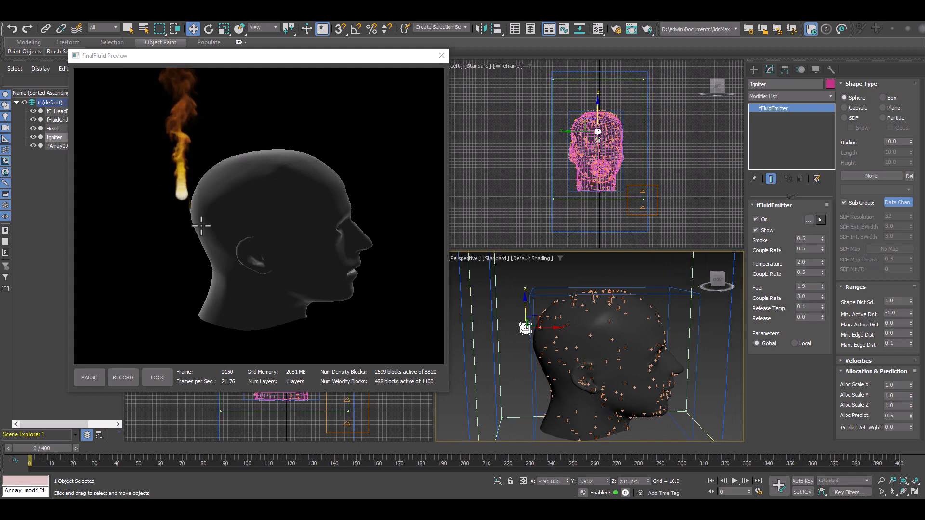
alt+middle_drag(503, 289, 545, 309)
scroll(529, 330, up, 3)
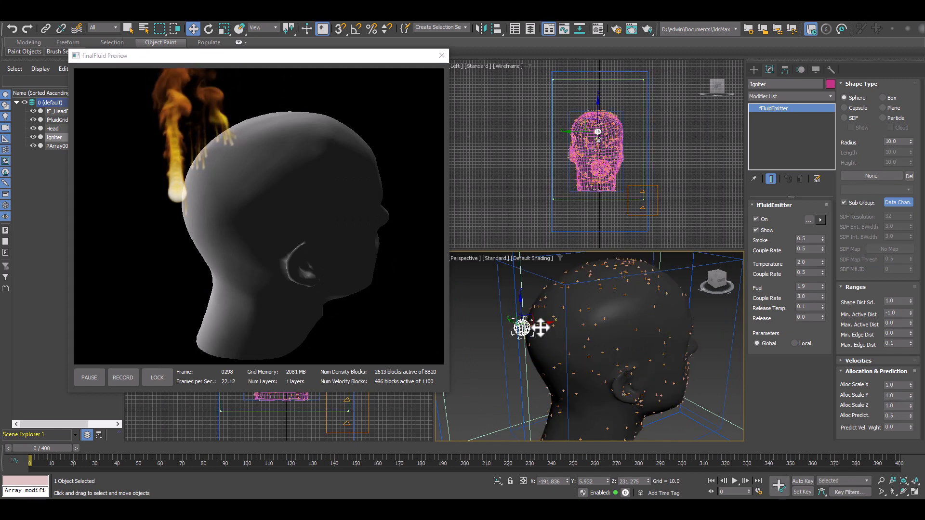
drag(541, 327, 541, 323)
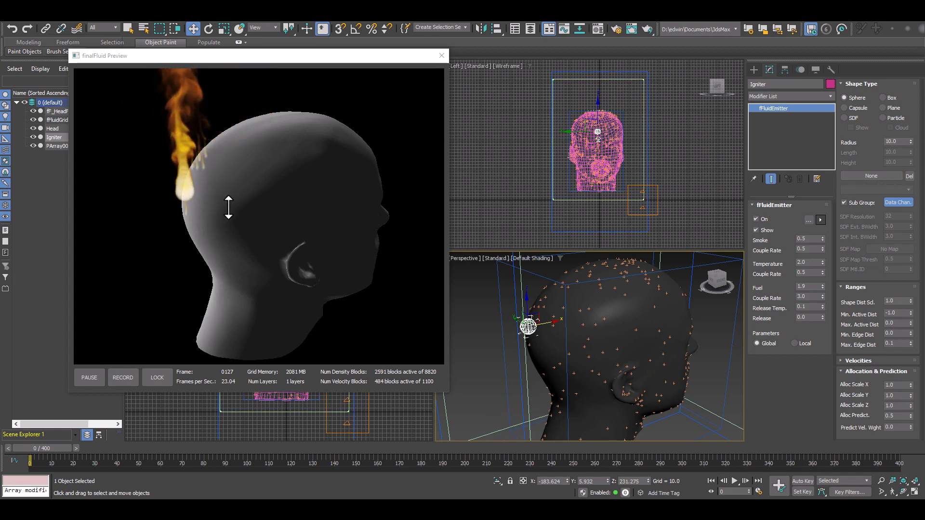
Check how the fire spreads over the head, then set PArray001's total particle quantity to 50000.
scroll(599, 325, up, 3)
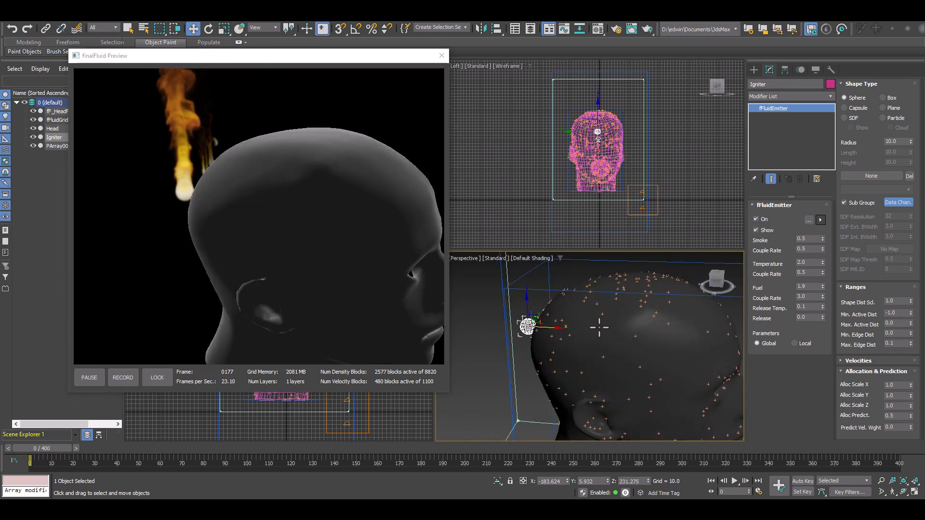
alt+middle_drag(598, 327, 619, 352)
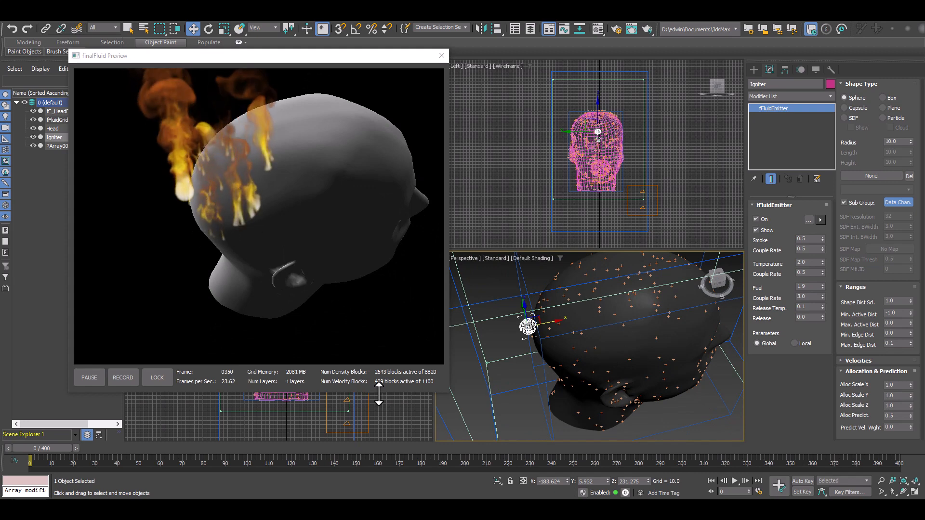
alt+middle_drag(629, 377, 645, 325)
scroll(645, 344, down, 3)
alt+middle_drag(587, 374, 598, 369)
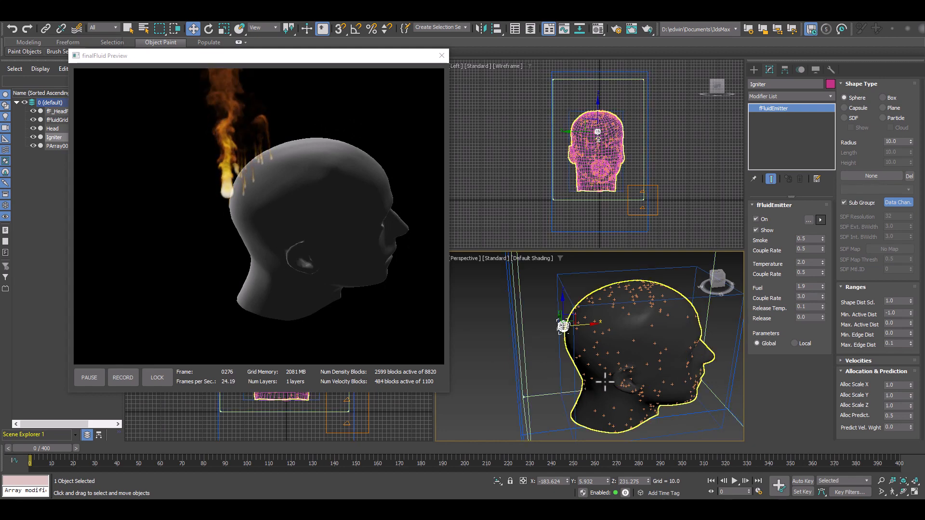
click(659, 198)
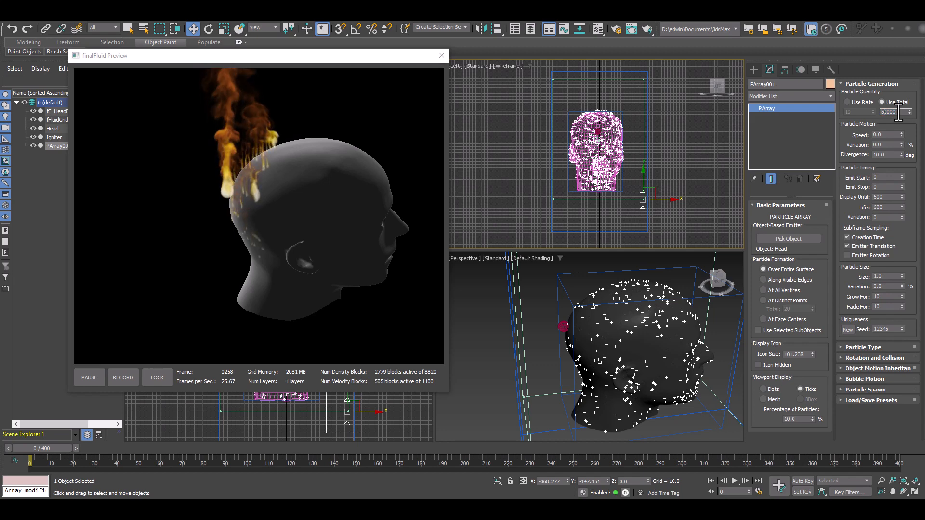
key(Return)
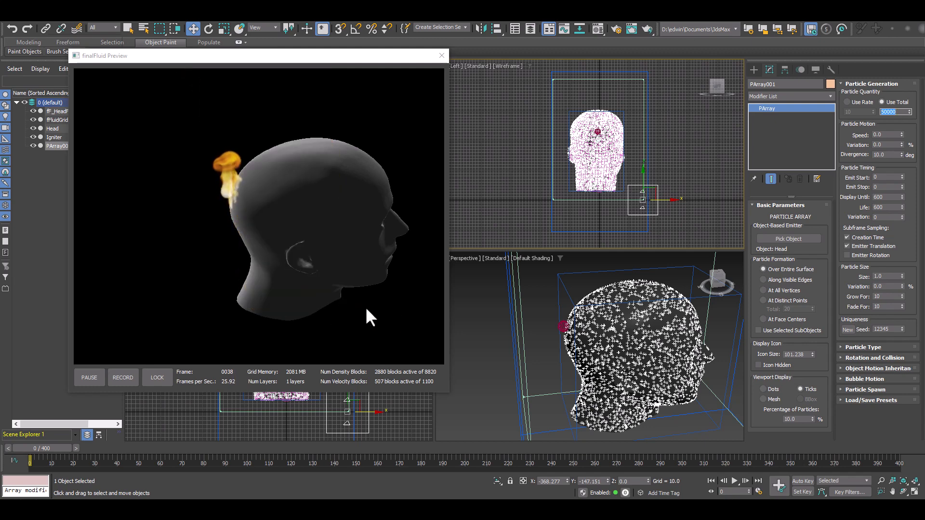
Inspect the denser fire on the head and set the fluid grid's Burn Per Temp. to 80.
middle_drag(641, 342, 557, 311)
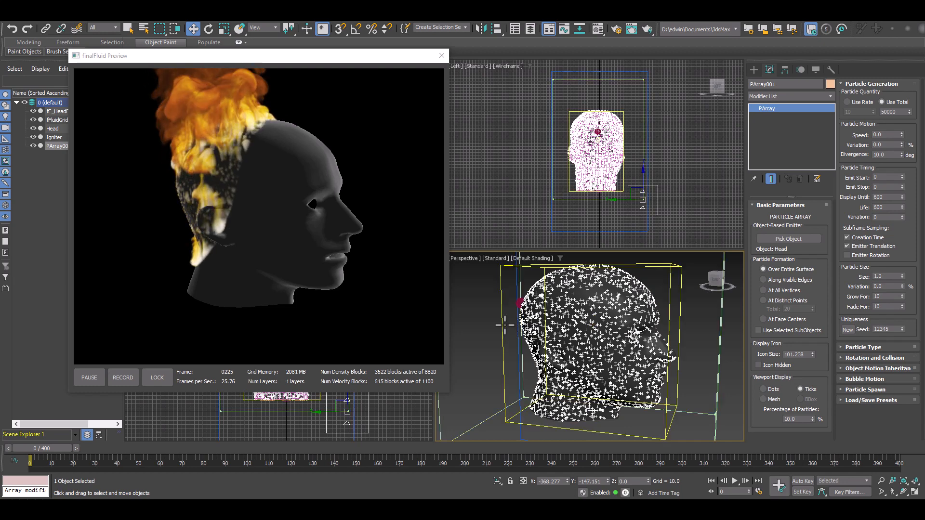
middle_drag(583, 300, 591, 315)
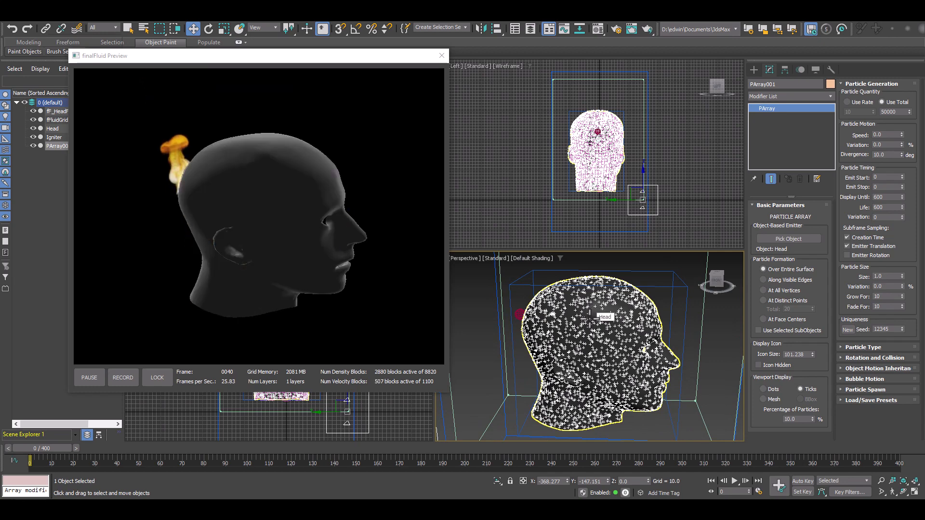
middle_drag(589, 318, 614, 318)
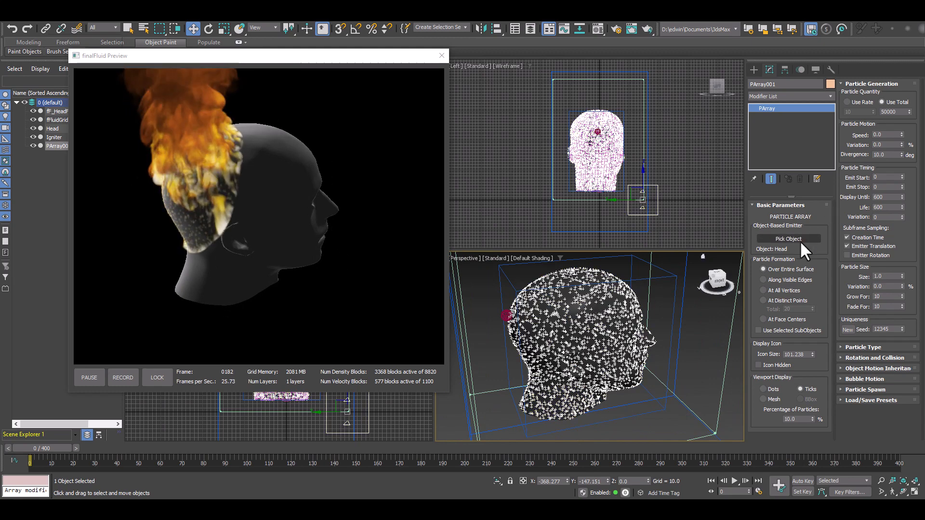
click(640, 80)
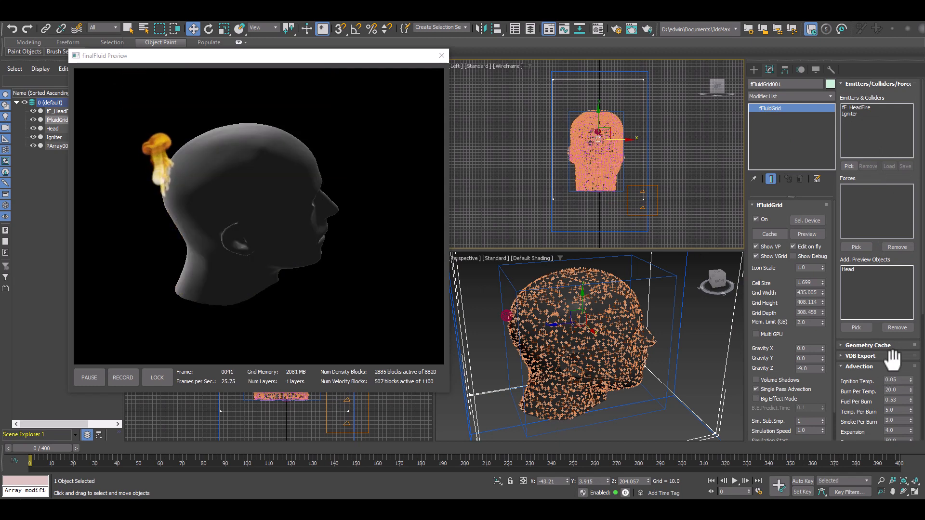
drag(892, 359, 887, 230)
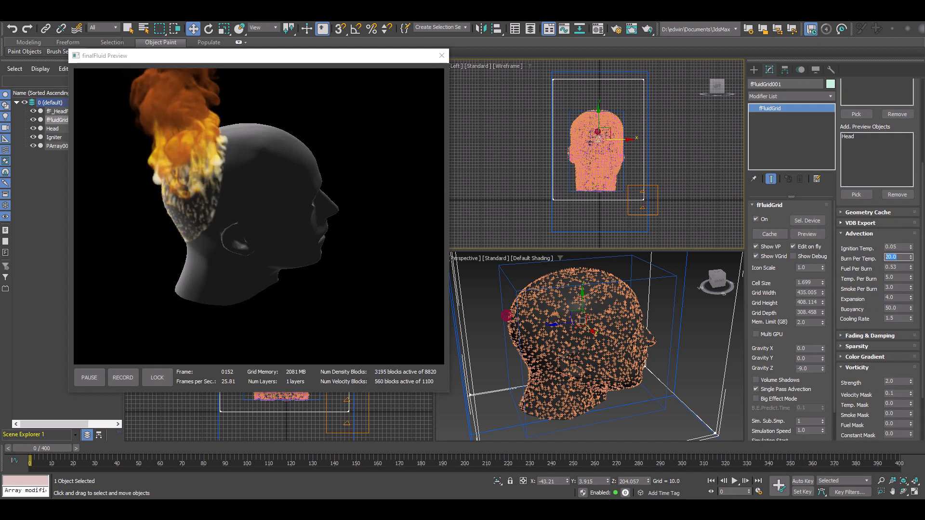
text(80)
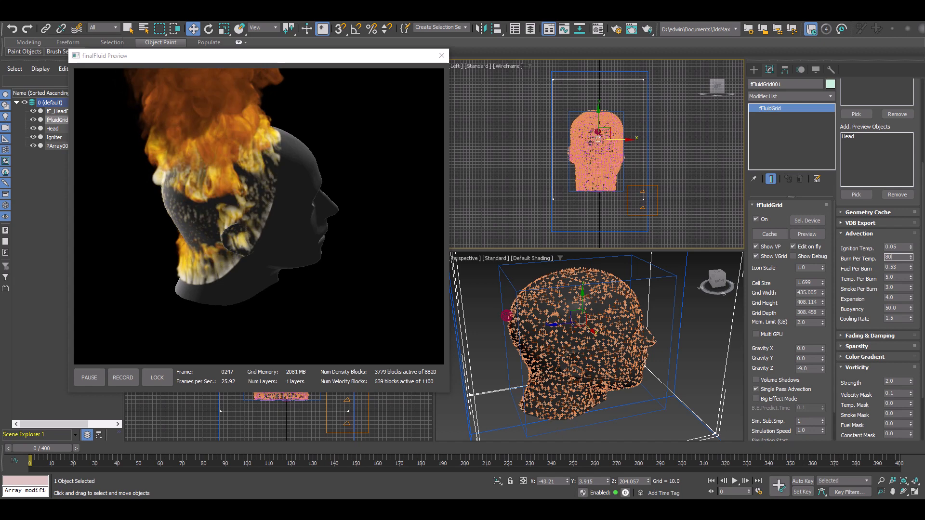
key(Return)
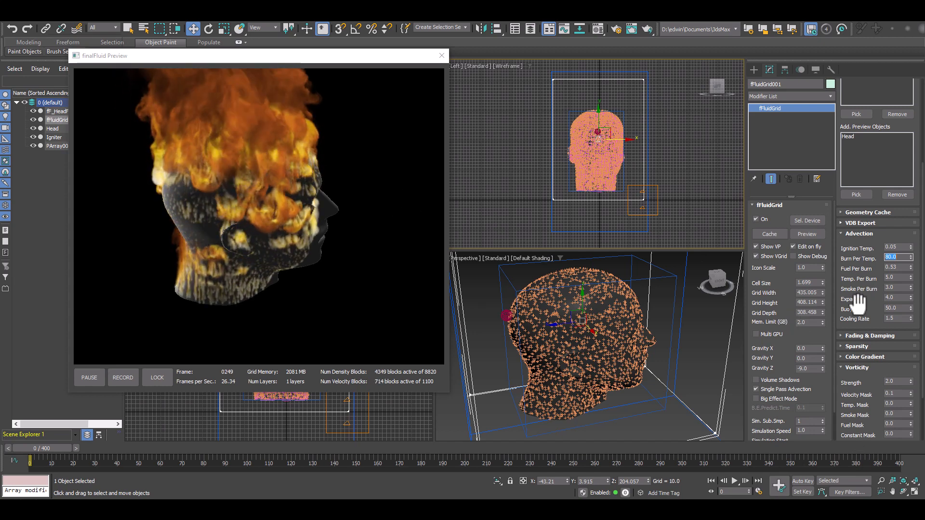
Set the fluid grid's Smoke Per Burn to 1 and its Cooling Rate to 3.
click(899, 288)
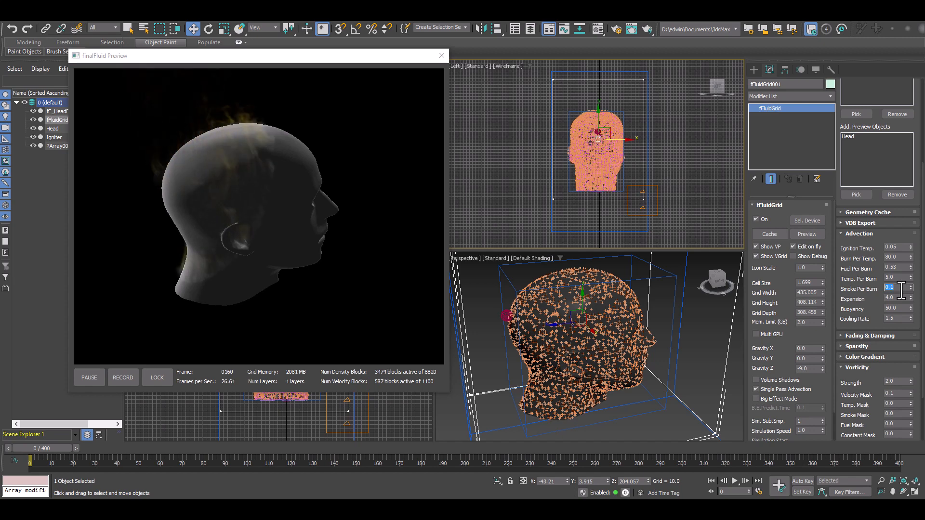
text(1)
key(Return)
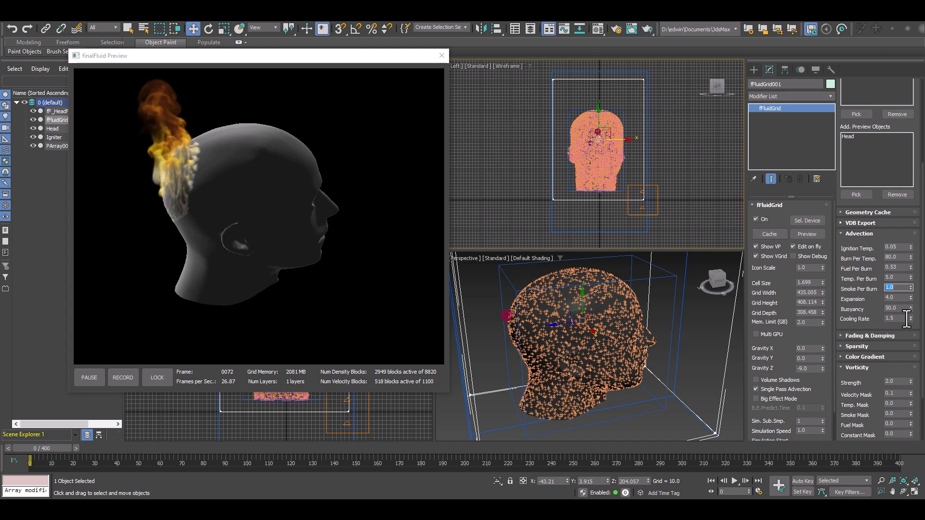
key(Return)
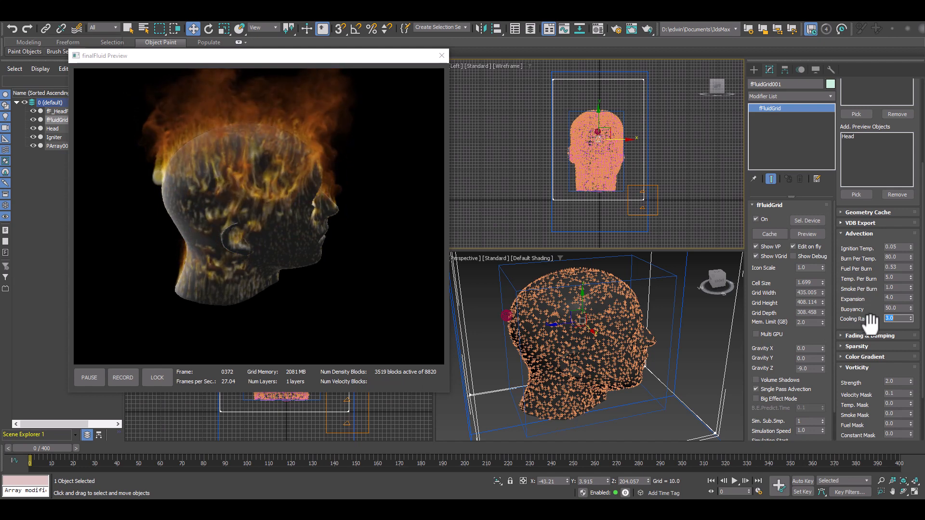
drag(869, 320, 867, 227)
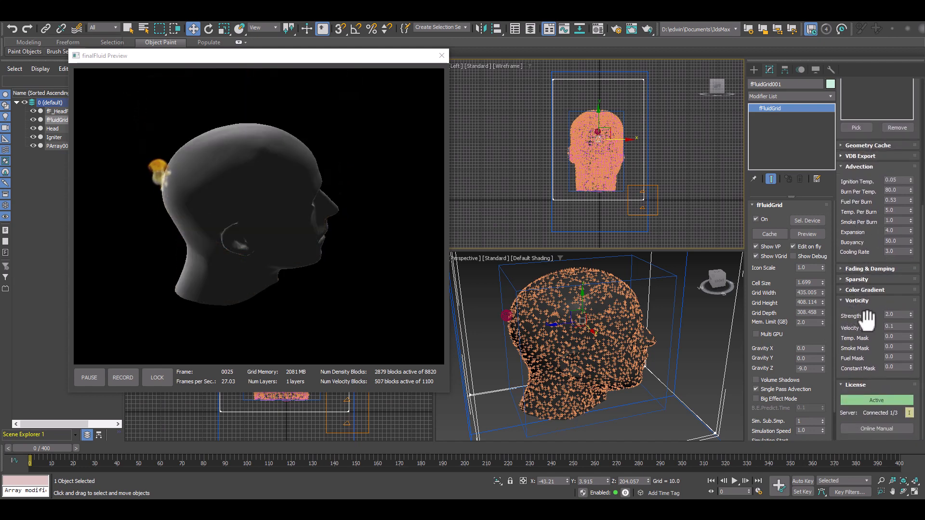
Set the fluid grid's Fading values to 0 for Fuel and 0.2 for Smoke, and reset all its Damping values to 0.
click(869, 269)
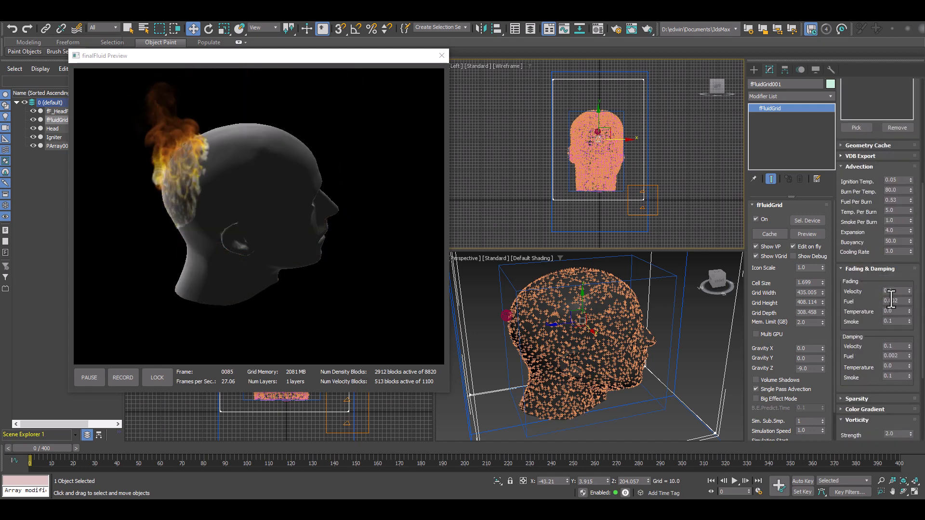
click(900, 320)
key(BackSpace)
text(2)
key(Return)
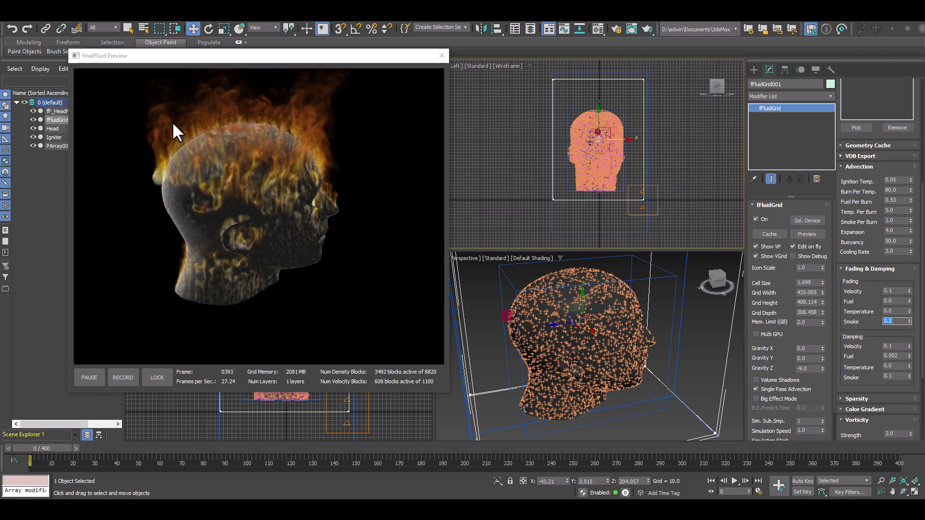
right_click(912, 356)
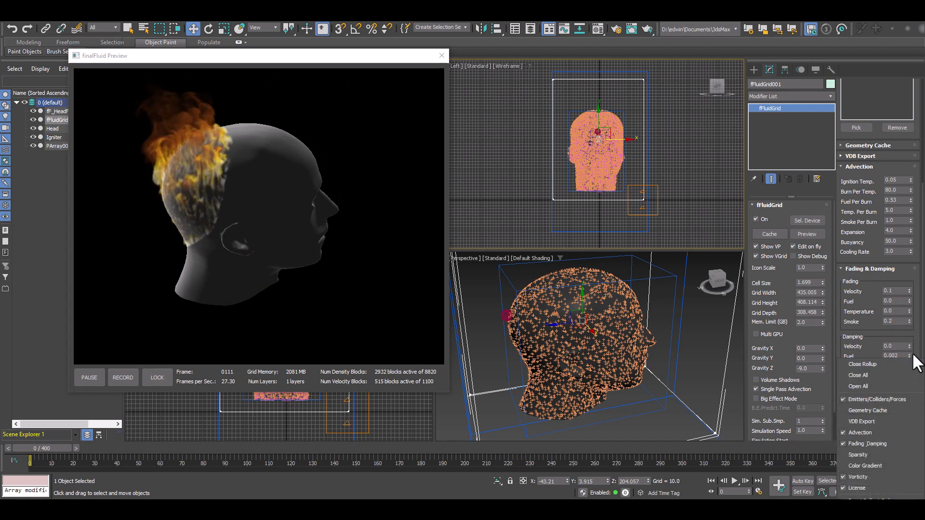
right_click(908, 355)
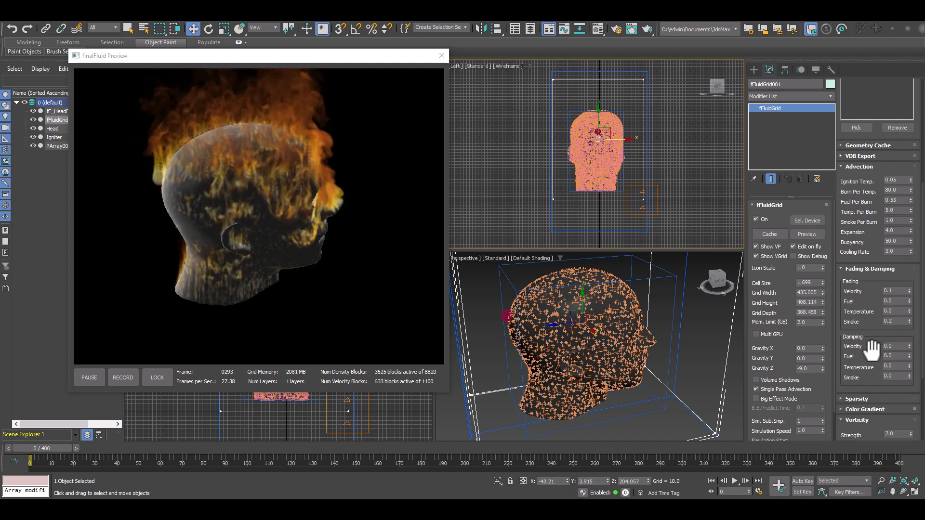
Examine the fluid grid's Sparsity settings and temporarily show the debug display to check the active blocks around the head.
drag(872, 378, 860, 311)
click(862, 329)
scroll(867, 356, down, 2)
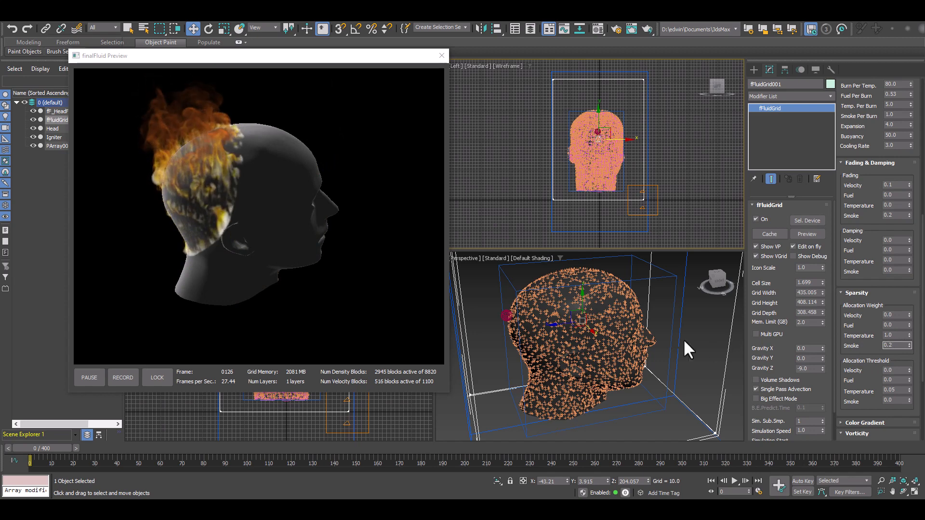
click(799, 255)
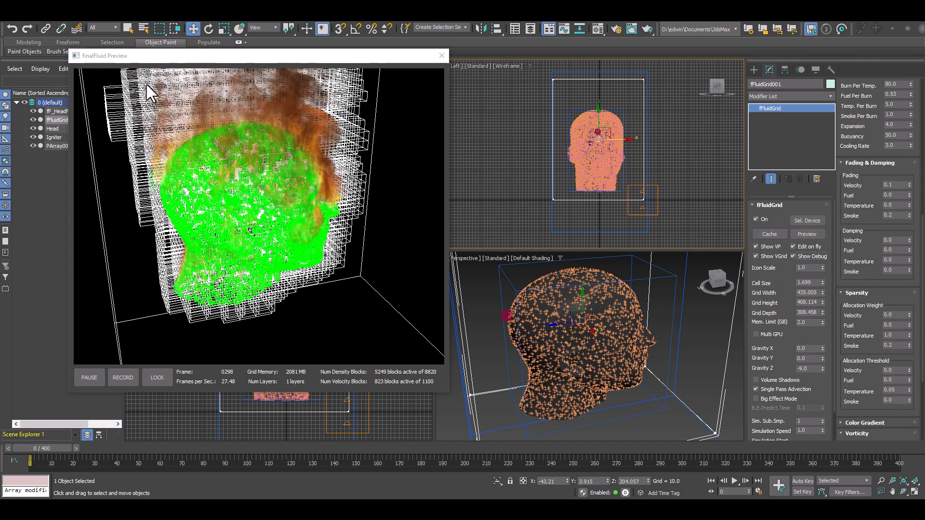
click(793, 255)
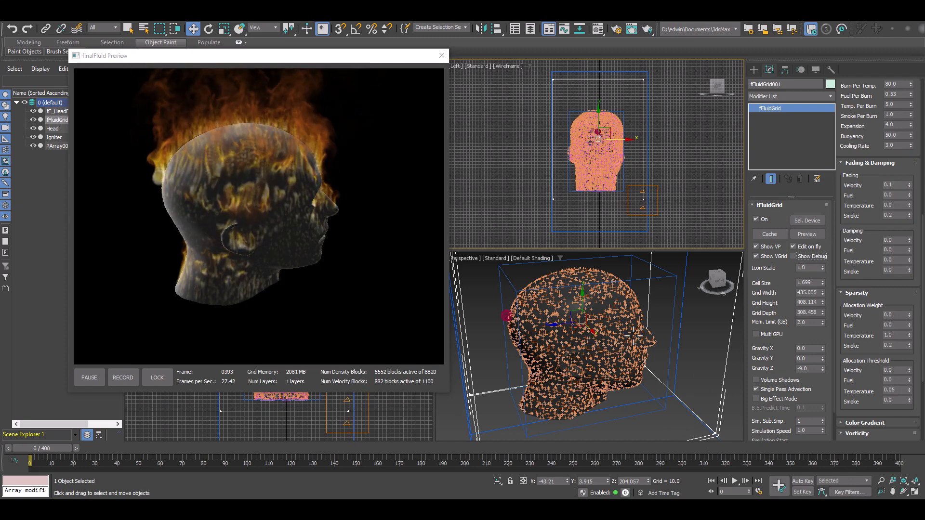
Check the fire from the head's other side, move the Igniter to X about -172 against the head's back and set its Fuel to 0.
alt+middle_drag(591, 373, 586, 344)
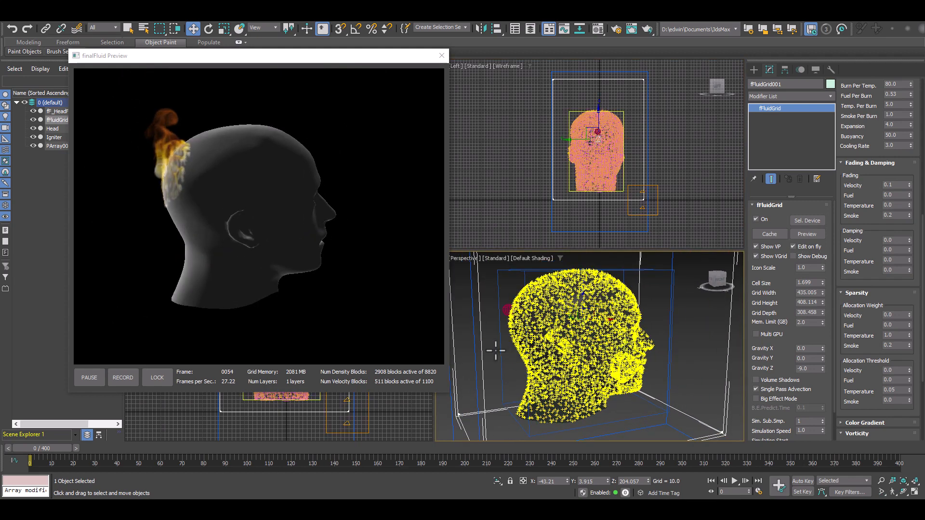
scroll(513, 341, up, 4)
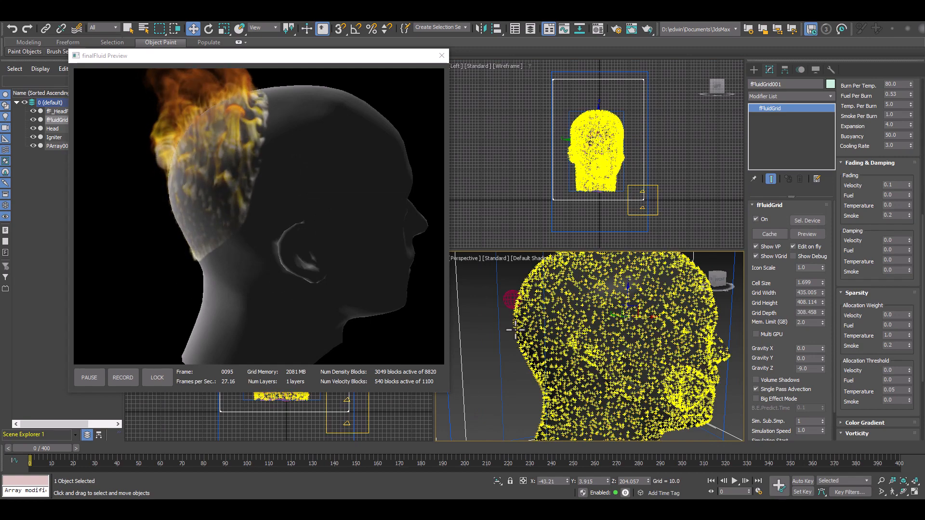
scroll(512, 337, down, 4)
alt+middle_drag(533, 333, 673, 332)
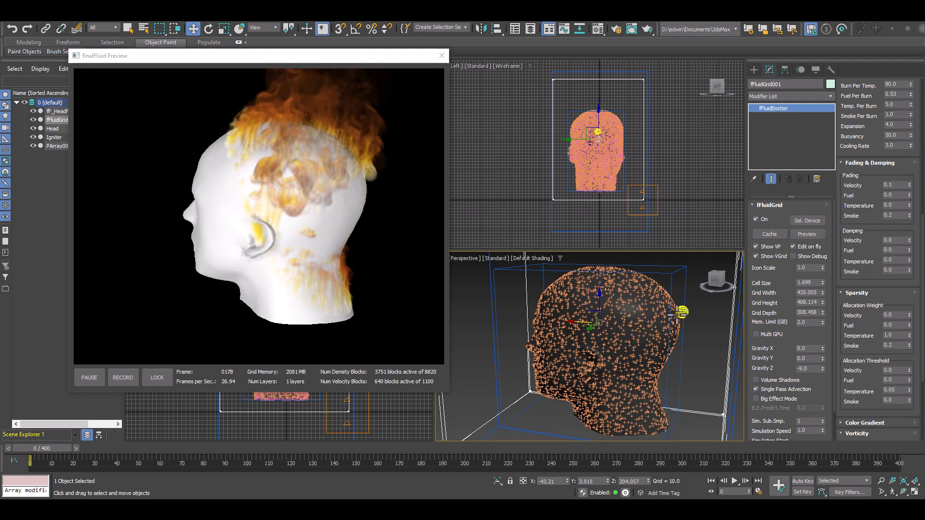
click(682, 312)
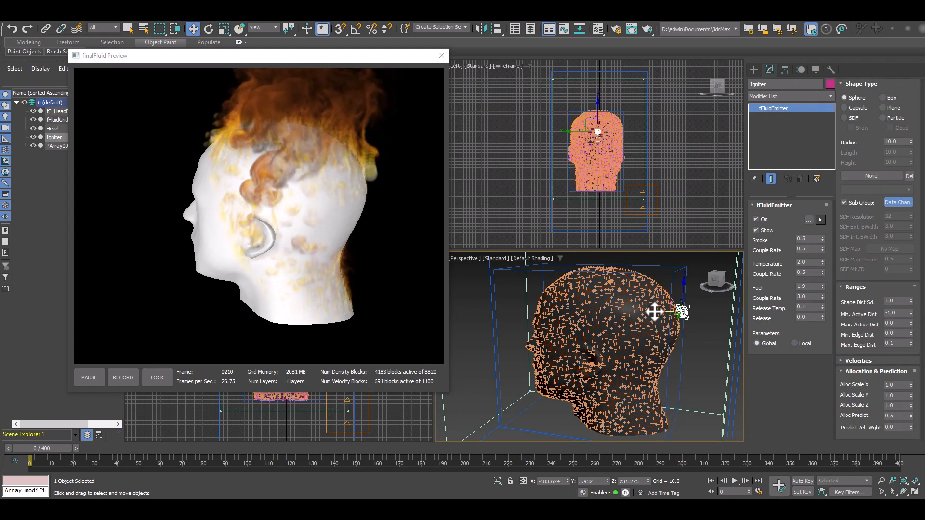
drag(654, 312, 677, 312)
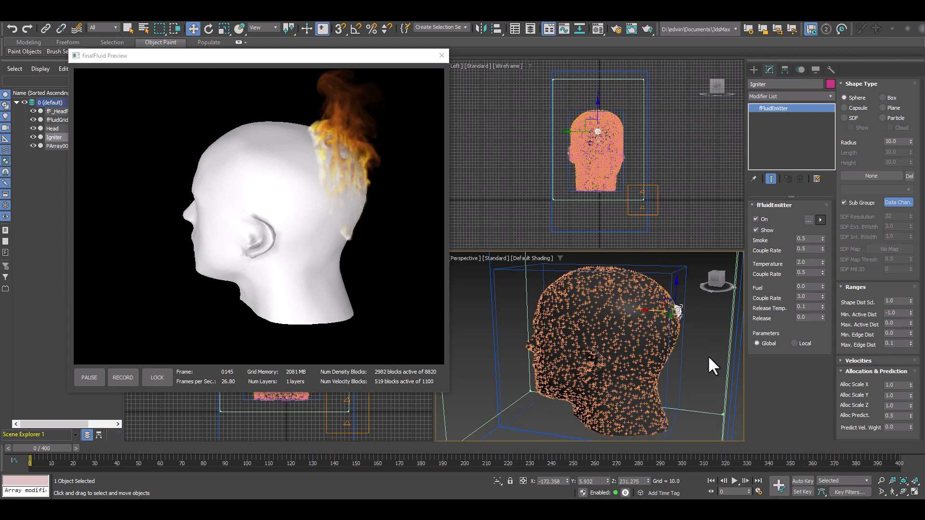
Pull the Igniter away from the back of the head to X about -201 and set its Fuel to 2.
mouse_move(712, 368)
alt+middle_down()
mouse_move(621, 382)
mouse_move(712, 382)
mouse_move(700, 376)
alt+middle_up()
drag(654, 310, 671, 312)
drag(812, 288, 763, 293)
text(2)
key(Return)
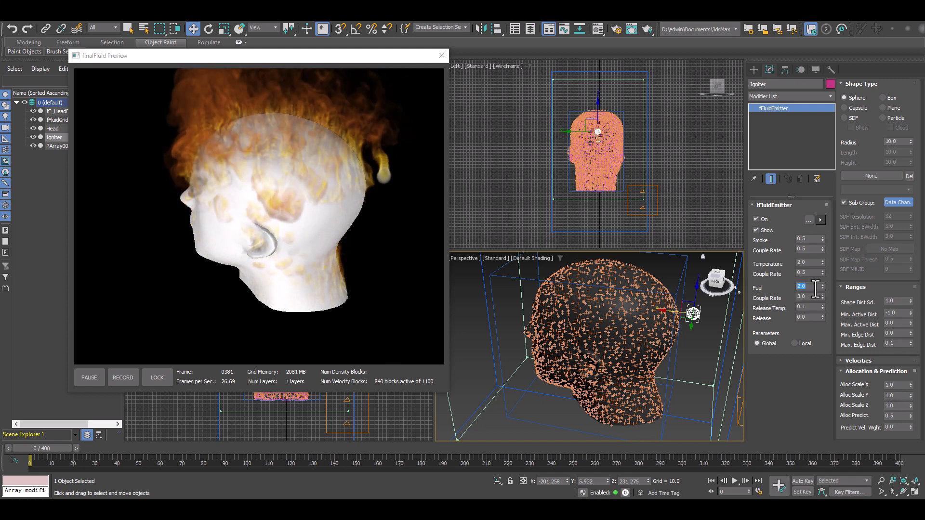
key(Return)
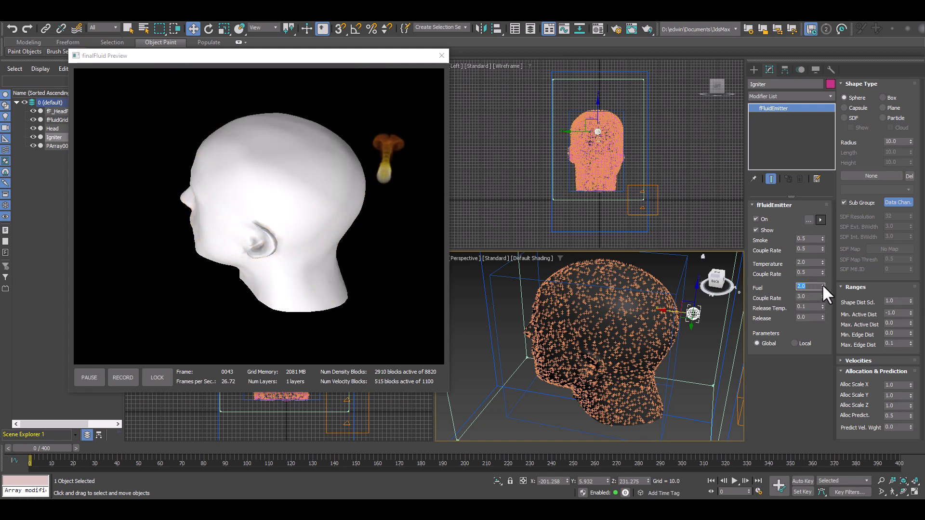
Reset the Igniter's Fuel to 0, try it farther from the head at X about -230, and bring it back toward the head.
right_click(822, 284)
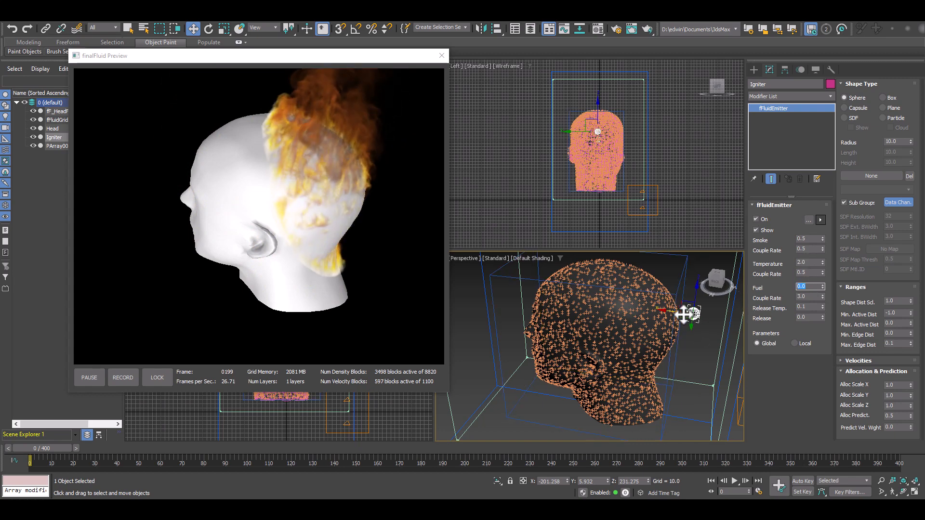
drag(677, 313, 698, 312)
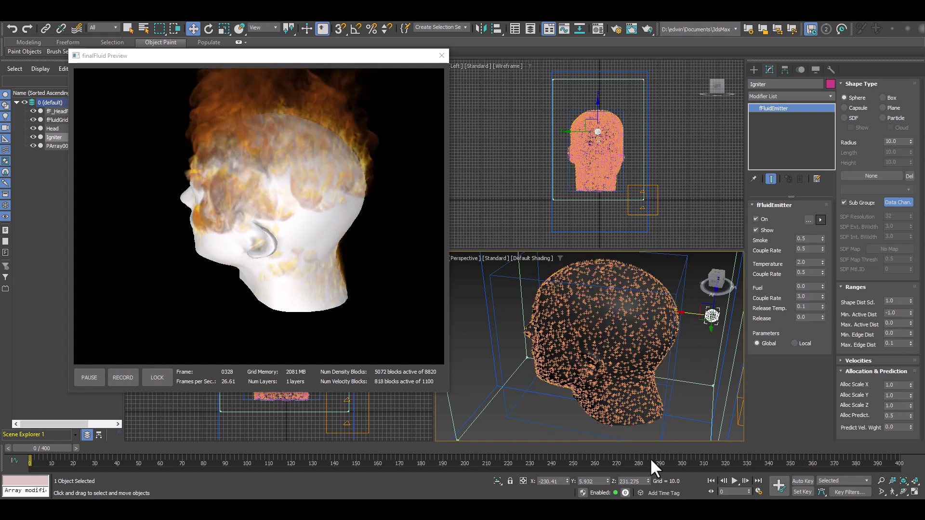
mouse_move(687, 367)
alt+middle_down()
mouse_move(636, 338)
mouse_move(684, 370)
alt+middle_up()
drag(696, 316, 675, 313)
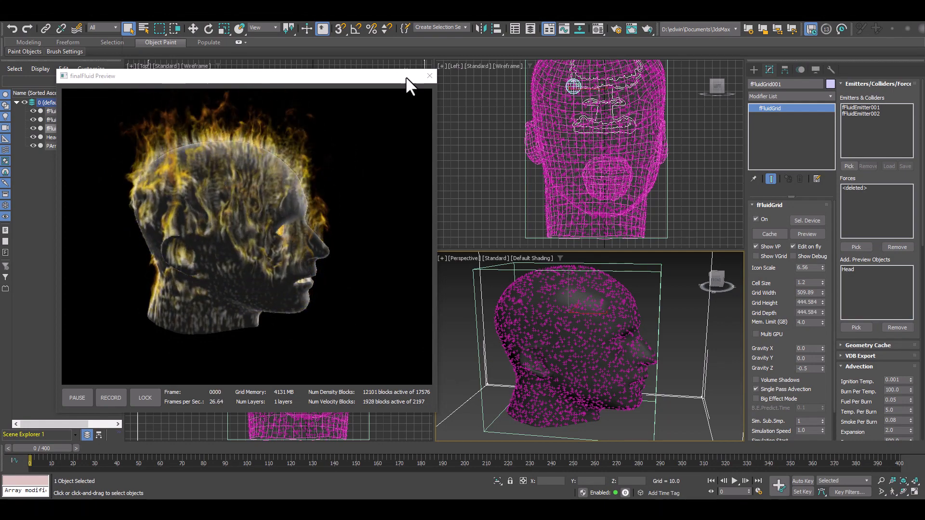
Close the fluid preview and create an ff-VDBForce space warp behind the head in the Top view.
click(429, 75)
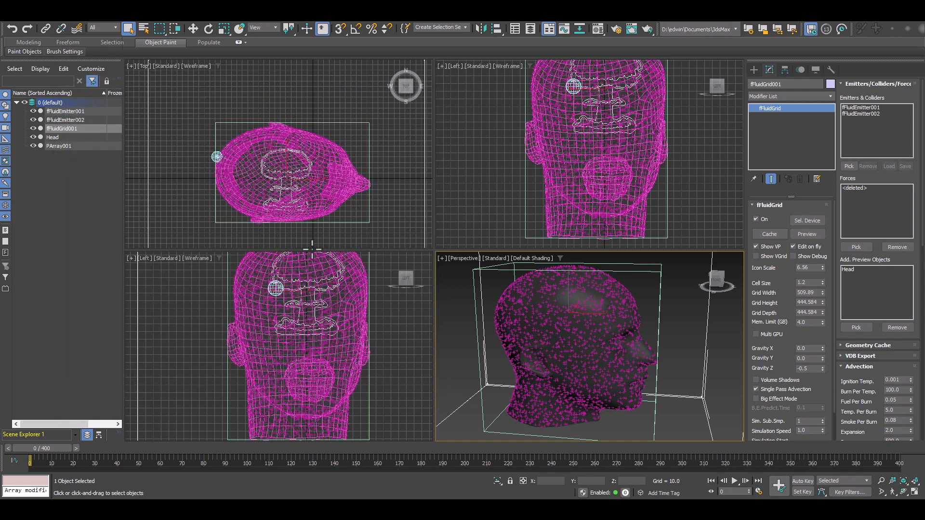
scroll(318, 330, down, 2)
middle_drag(319, 331, 308, 339)
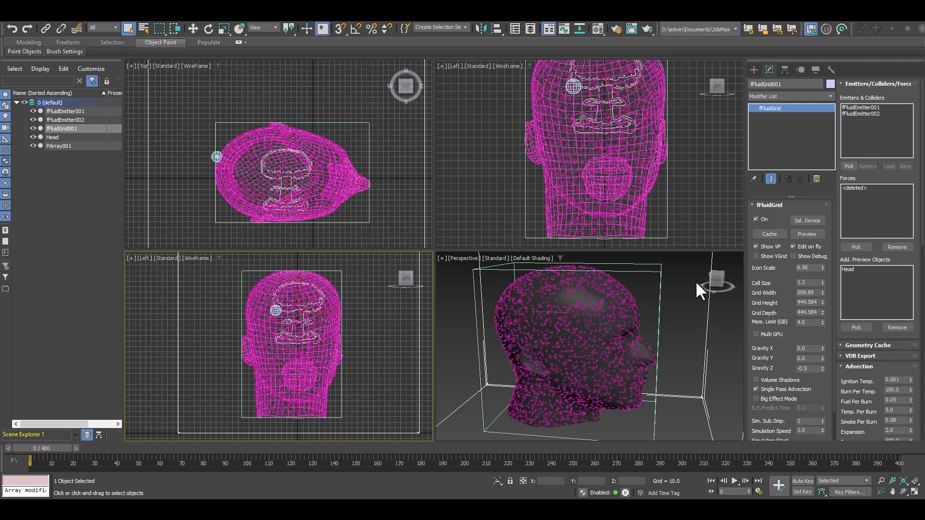
click(754, 69)
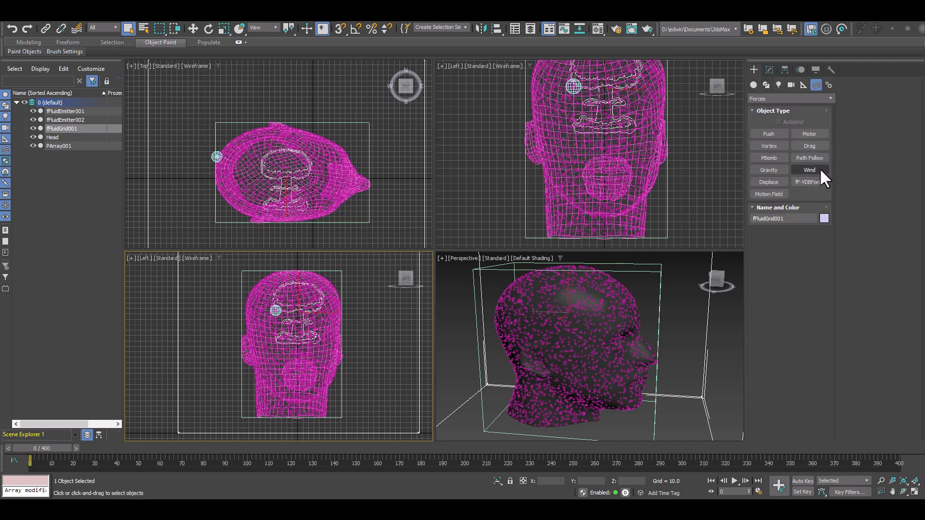
click(819, 182)
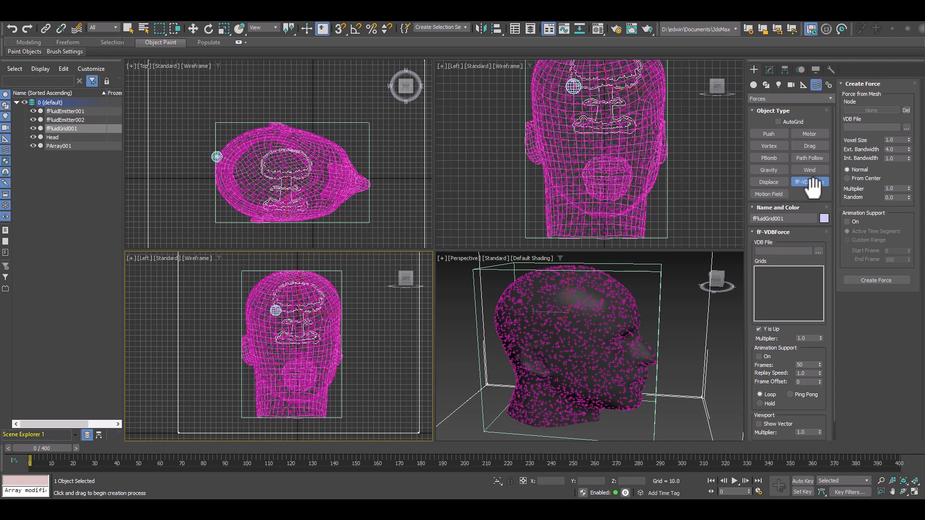
click(177, 168)
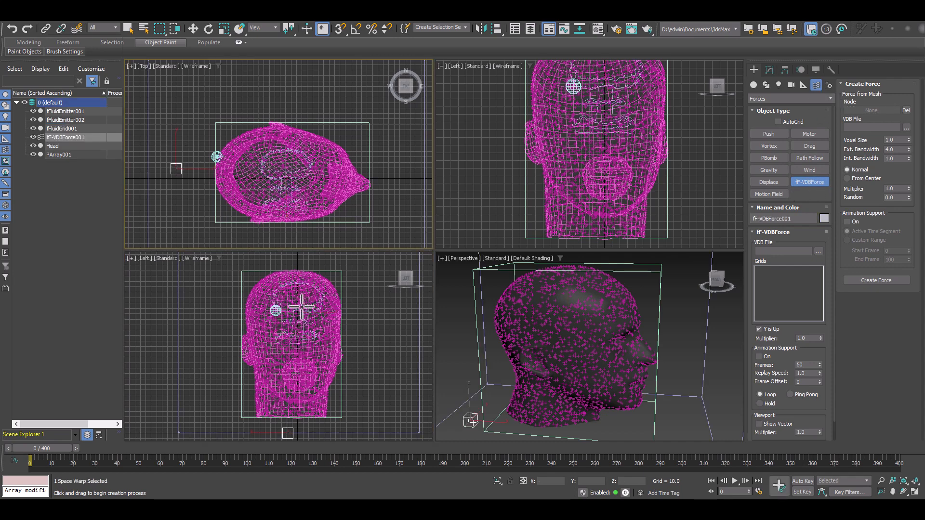
Use the Head mesh as the VDB force's source node and set its output VDB file name to head.
click(769, 69)
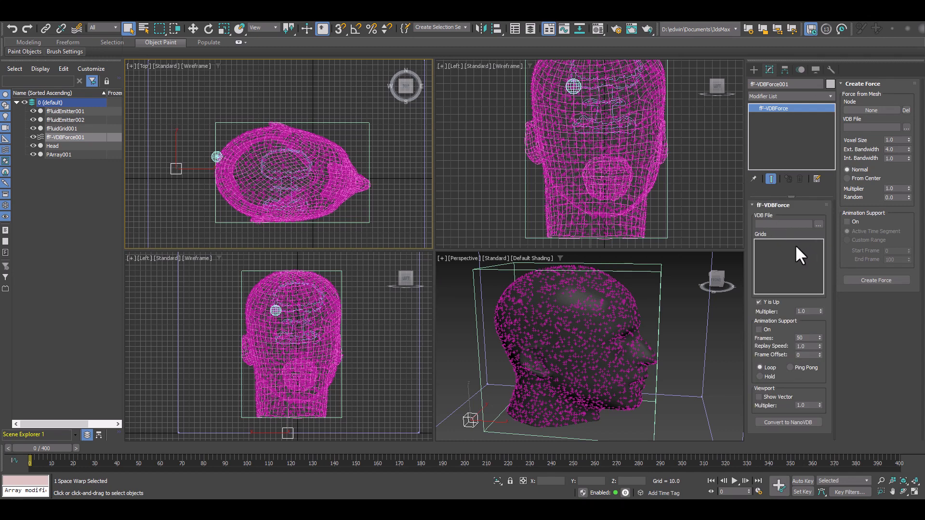
click(869, 82)
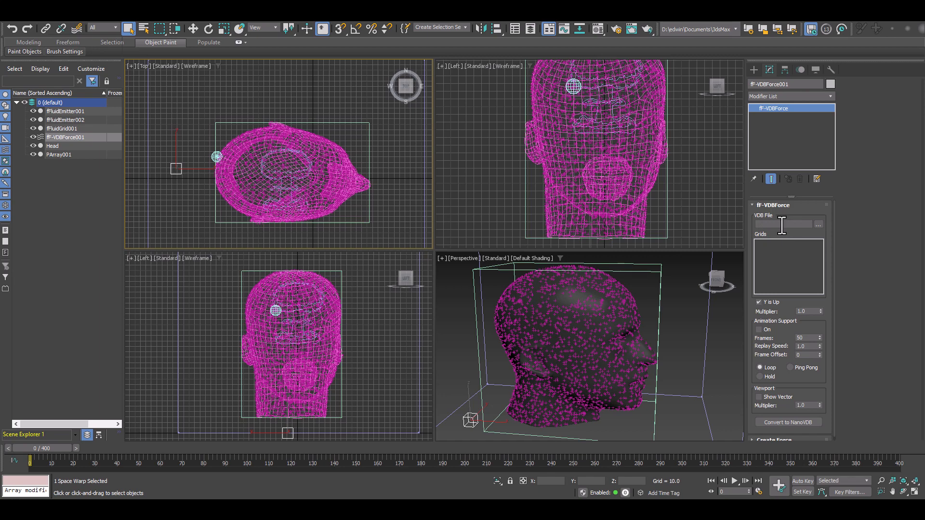
click(789, 436)
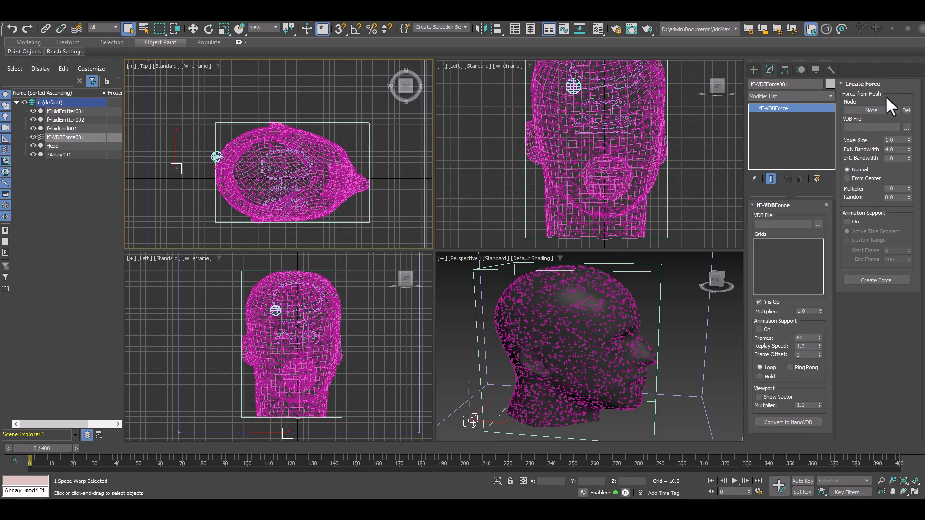
click(884, 110)
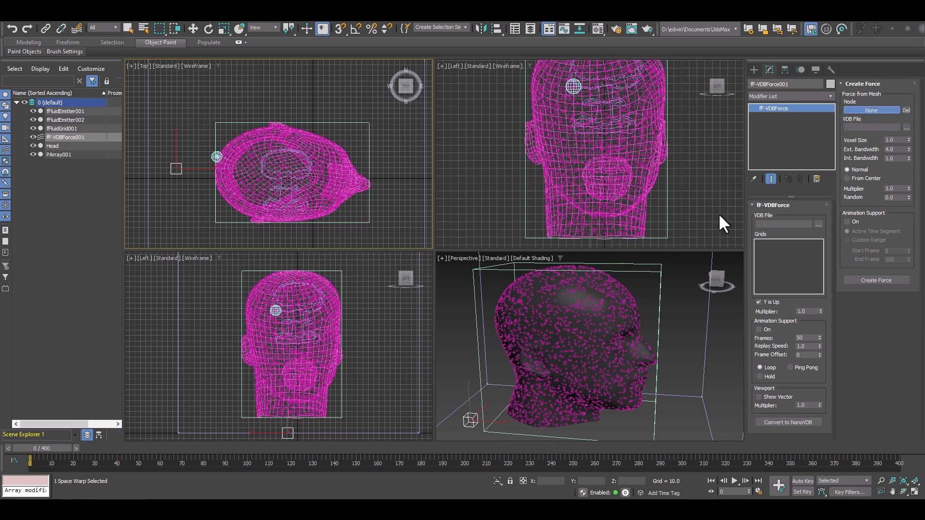
click(577, 296)
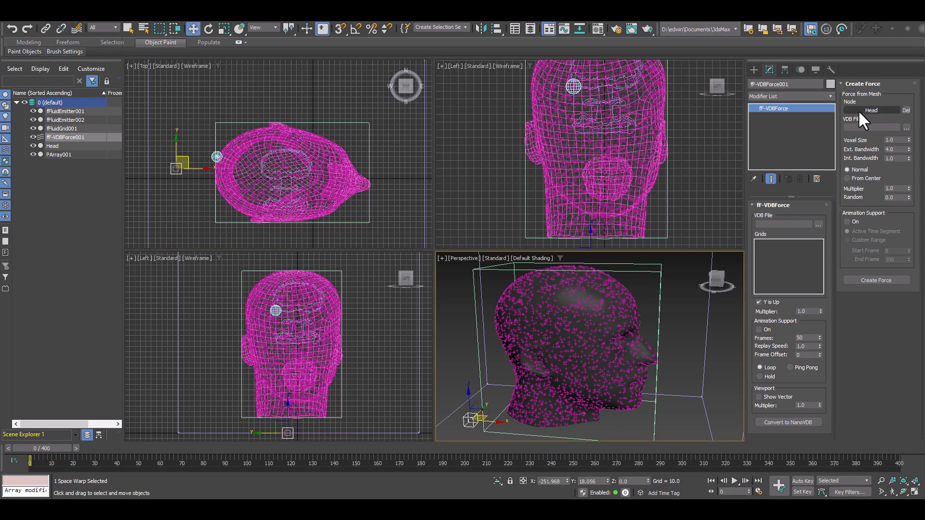
click(907, 128)
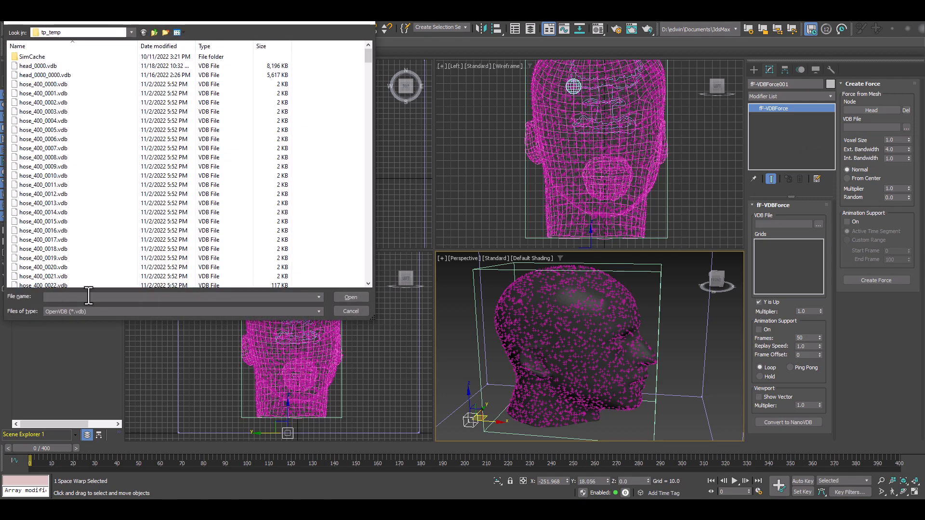
text(head)
key(Return)
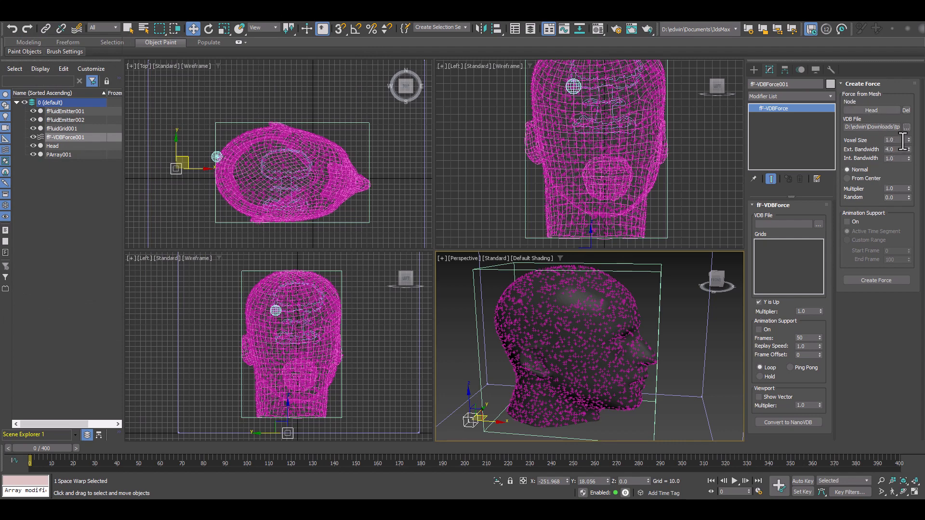
Create the force from the mesh with Voxel Size 6, Ext. Bandwidth 2, Int. Bandwidth 2 and the From Center direction.
drag(902, 141, 827, 144)
text(6)
key(Tab)
text(2)
key(Tab)
text(2)
key(Return)
click(853, 178)
click(861, 280)
Load head_0000.vdb into the ff-VDBForce and turn on Show Vector for its viewport display.
click(818, 224)
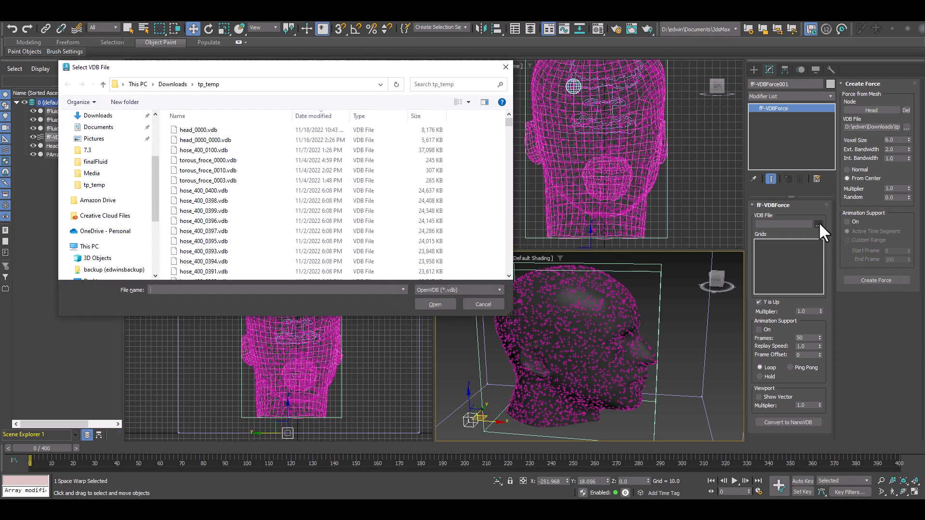
click(193, 130)
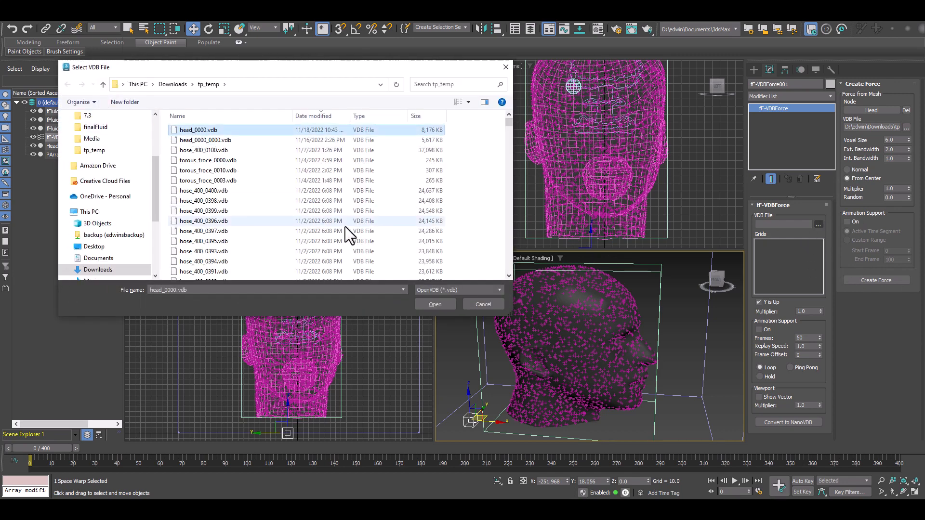
click(435, 300)
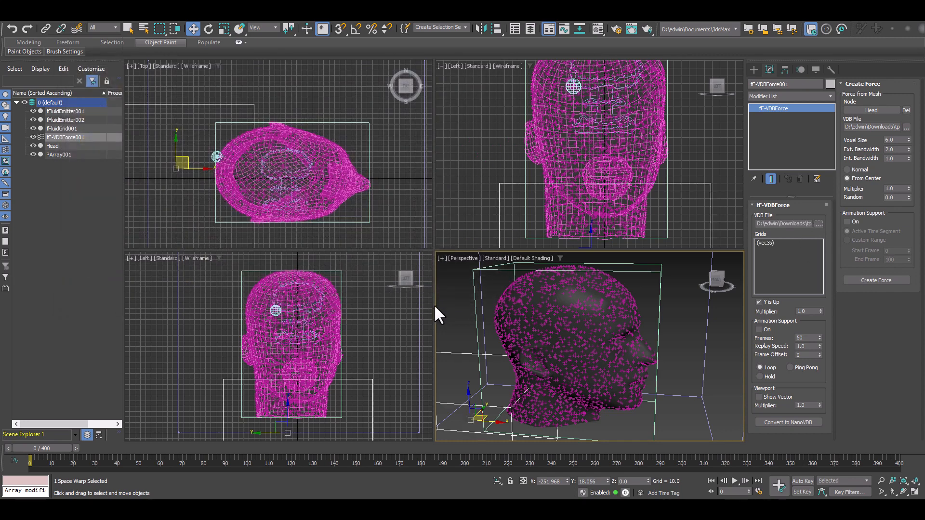
scroll(576, 161, down, 4)
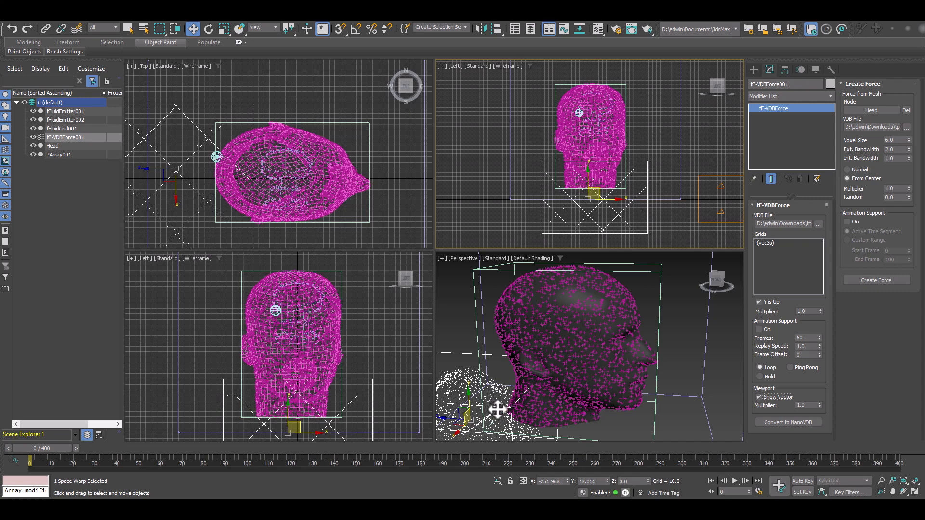
scroll(488, 349, down, 4)
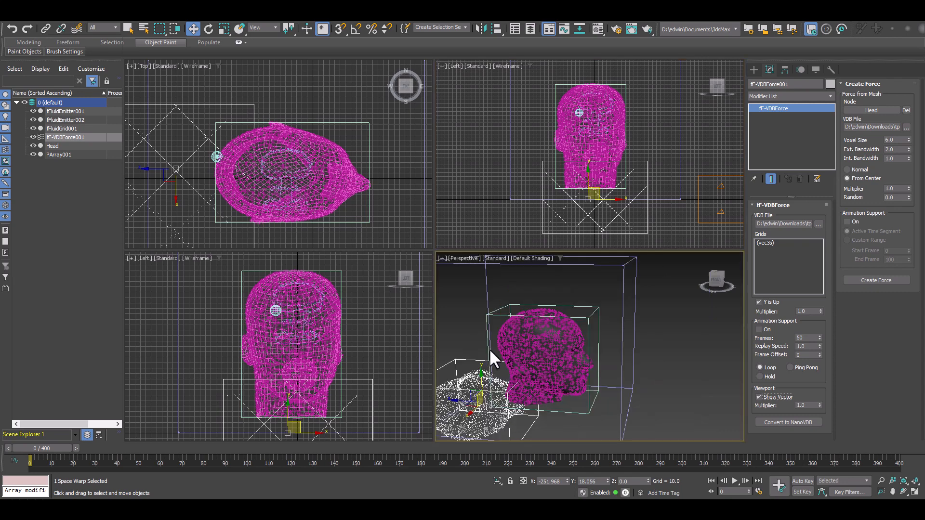
scroll(468, 401, down, 3)
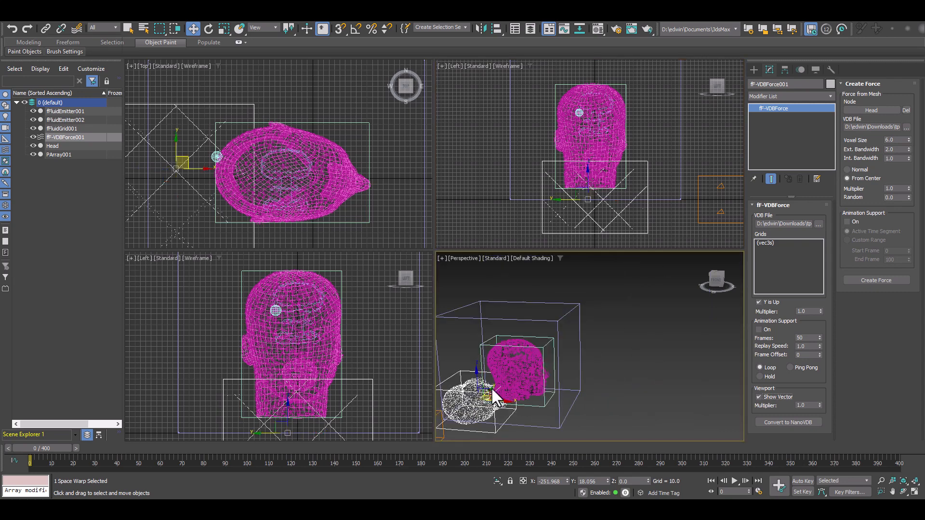
Turn off Y is Up and Show Vector for the ff-VDBForce.
middle_drag(492, 386, 502, 409)
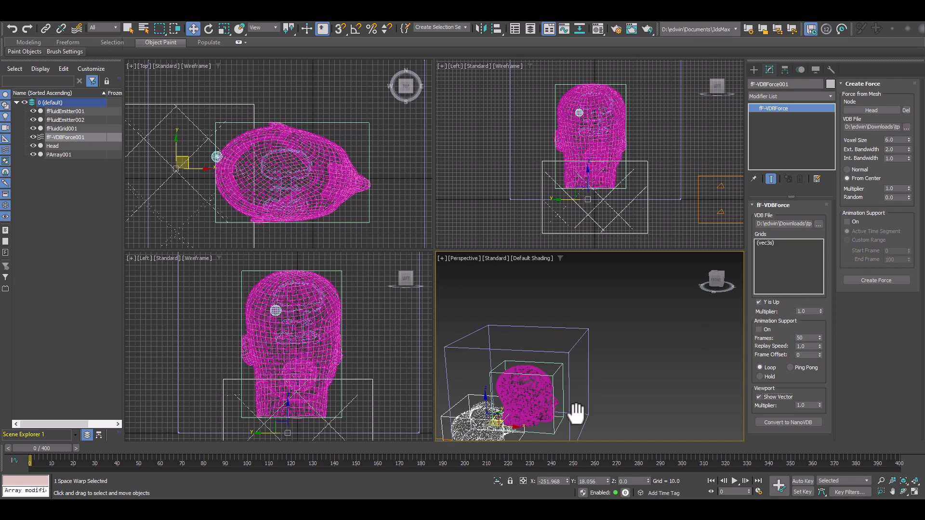
middle_drag(576, 410, 605, 384)
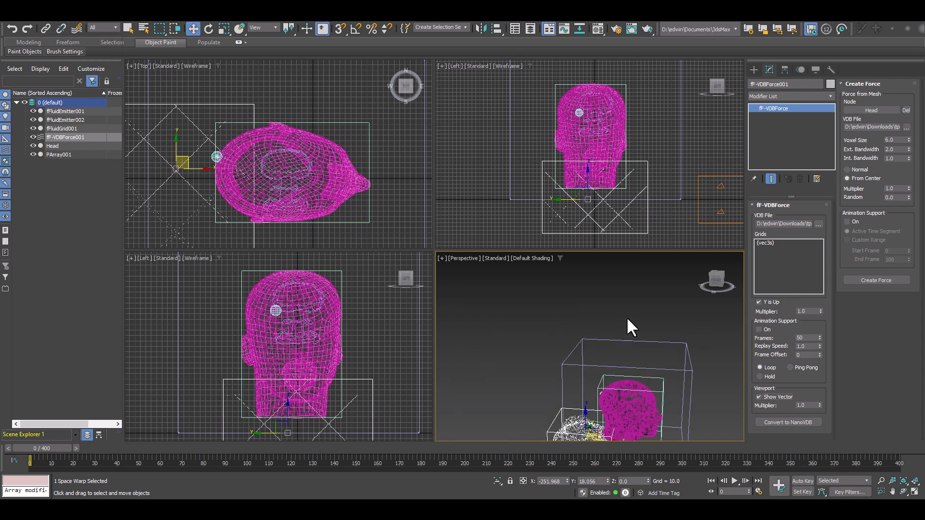
click(759, 302)
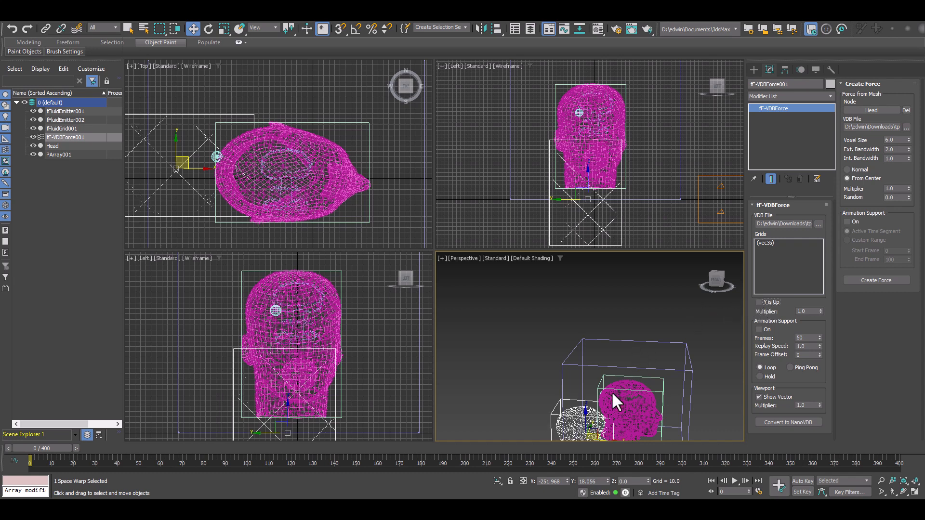
click(763, 396)
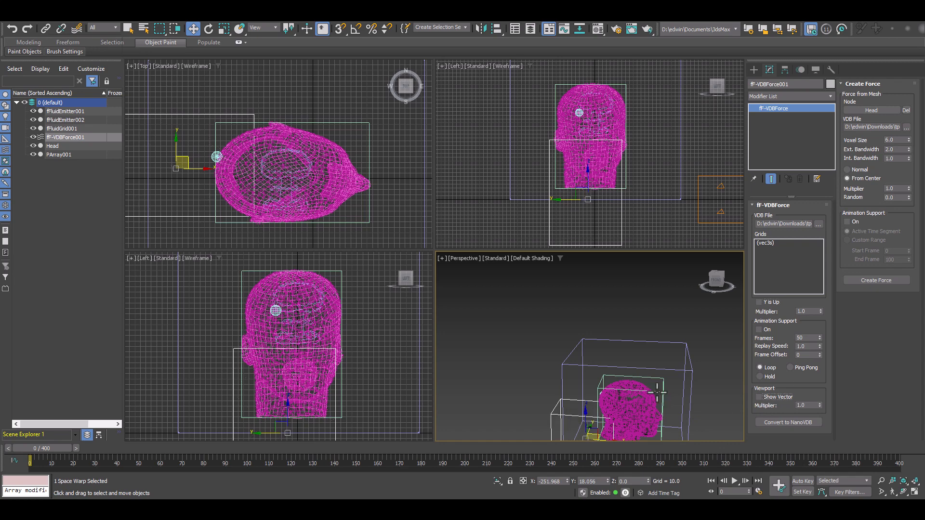
middle_drag(648, 381, 602, 328)
scroll(590, 345, up, 3)
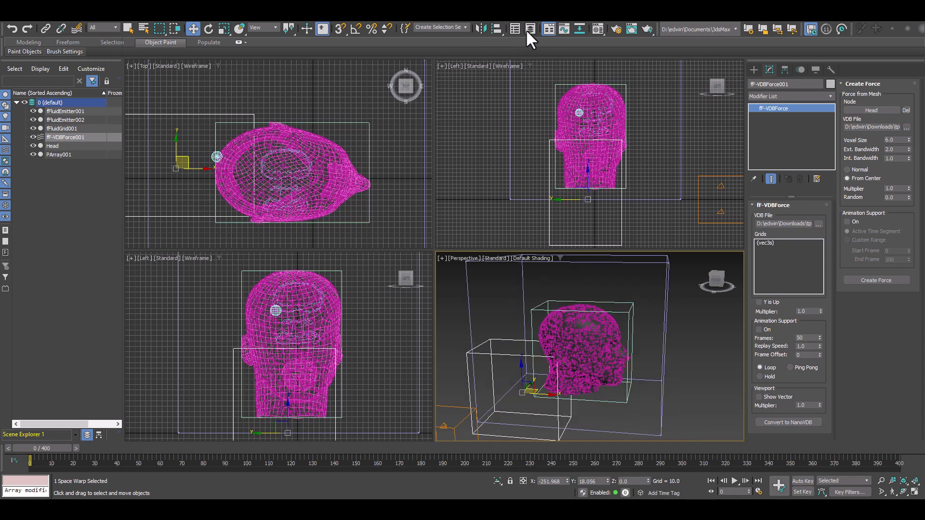
Align the VDB force center-to-center with the Head on X, Y and Z, matching all orientation axes, and check its vector display.
click(496, 28)
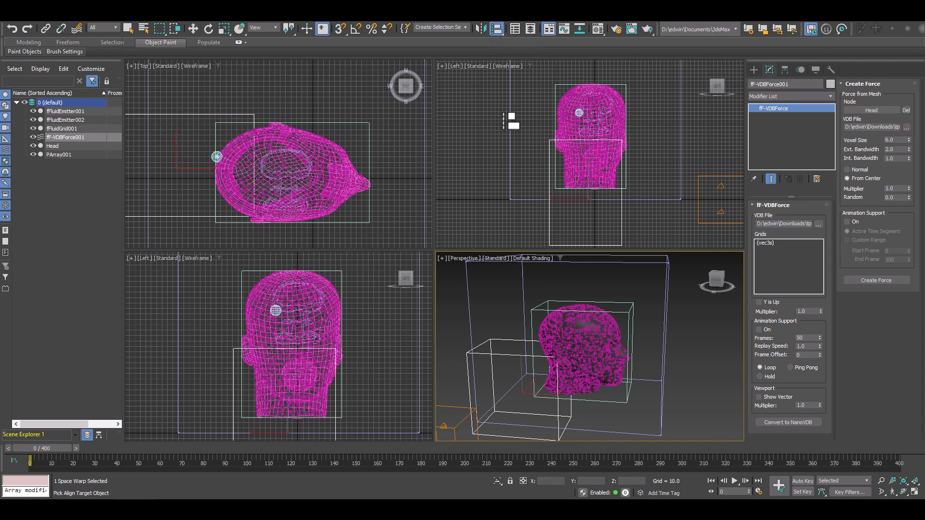
click(585, 325)
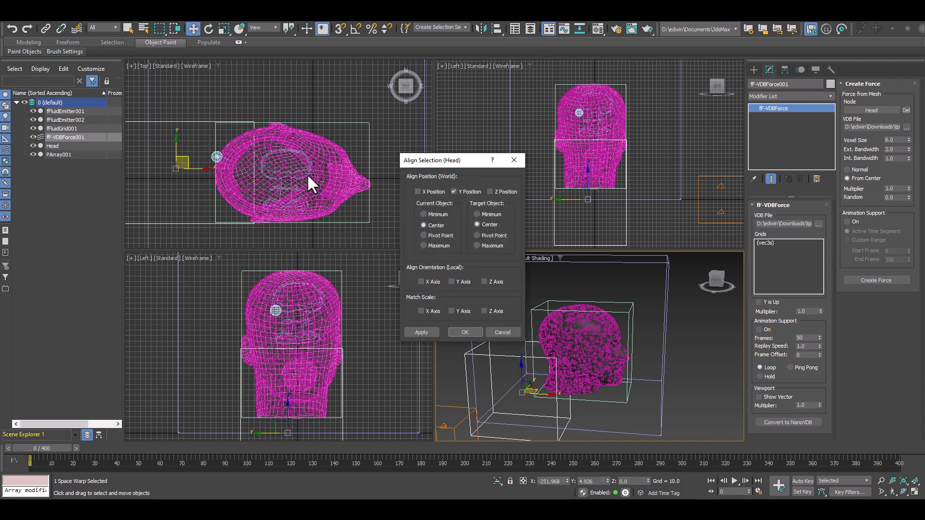
click(417, 192)
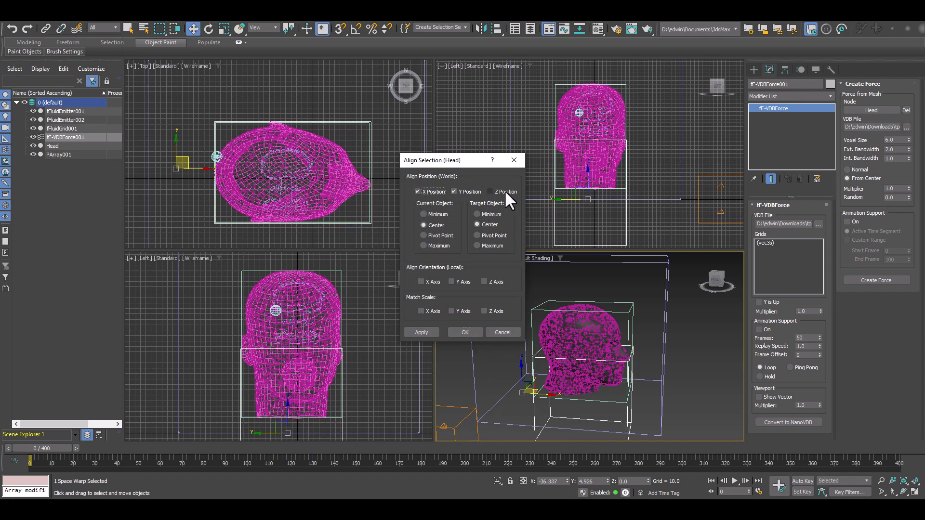
click(489, 191)
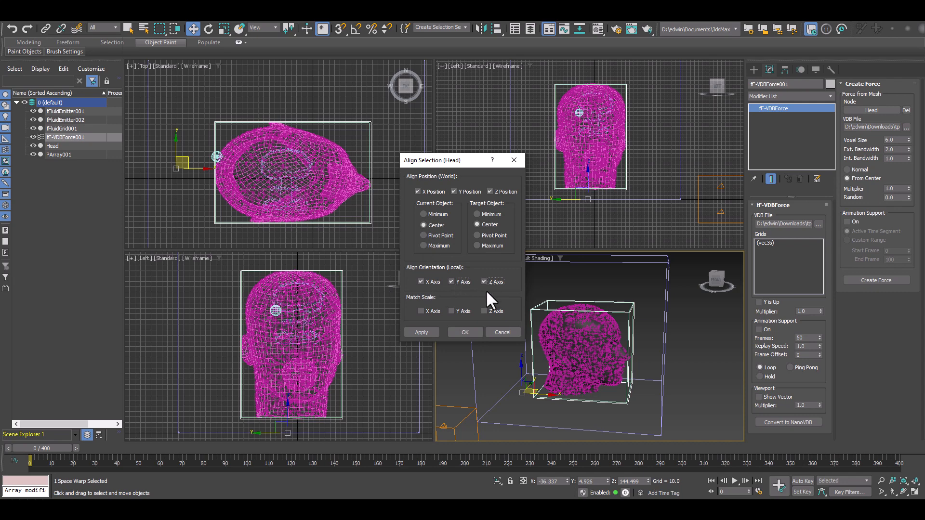
click(466, 332)
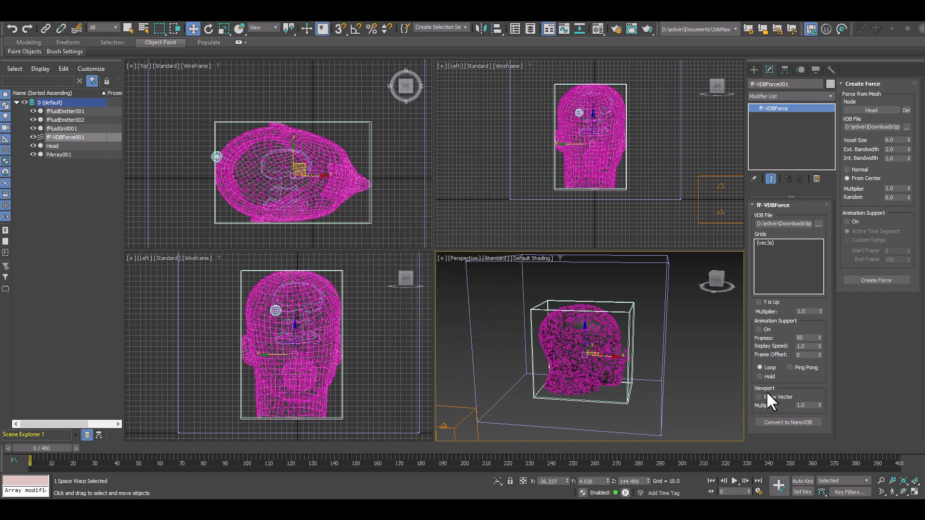
key(z)
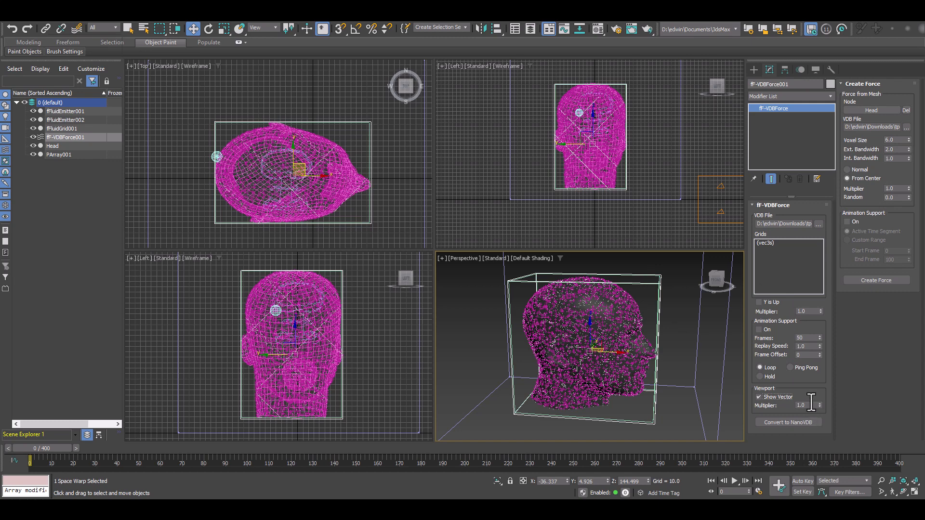
click(758, 397)
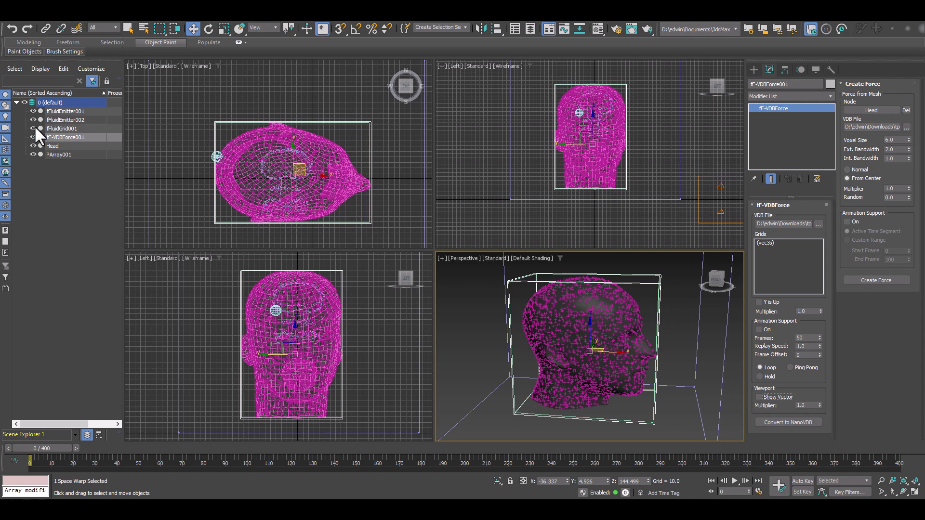
Remove the deleted entry from fFluidGrid001's forces and add ff-VDBForce001 instead.
click(74, 128)
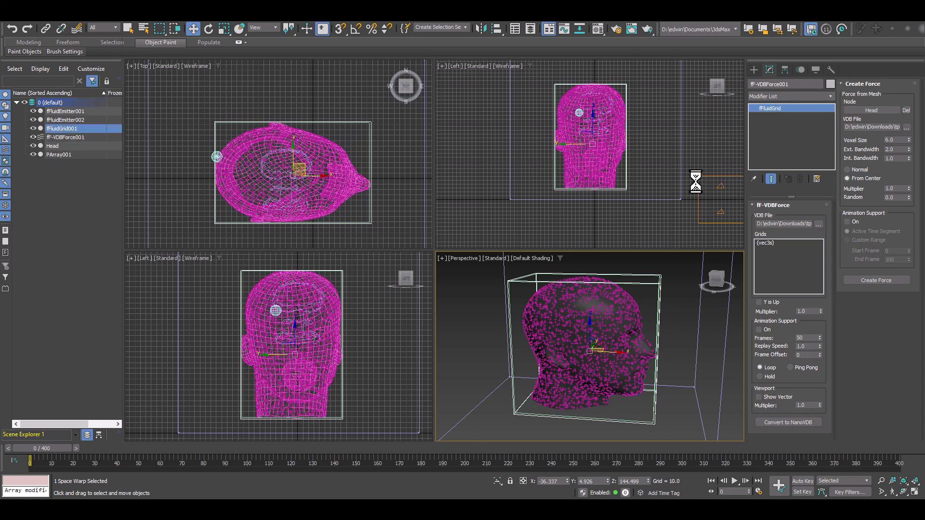
click(867, 188)
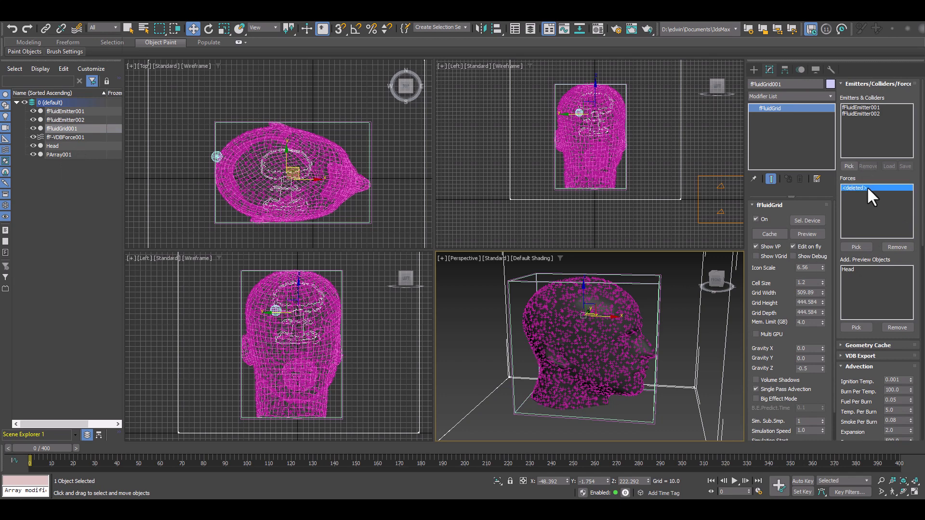
click(900, 246)
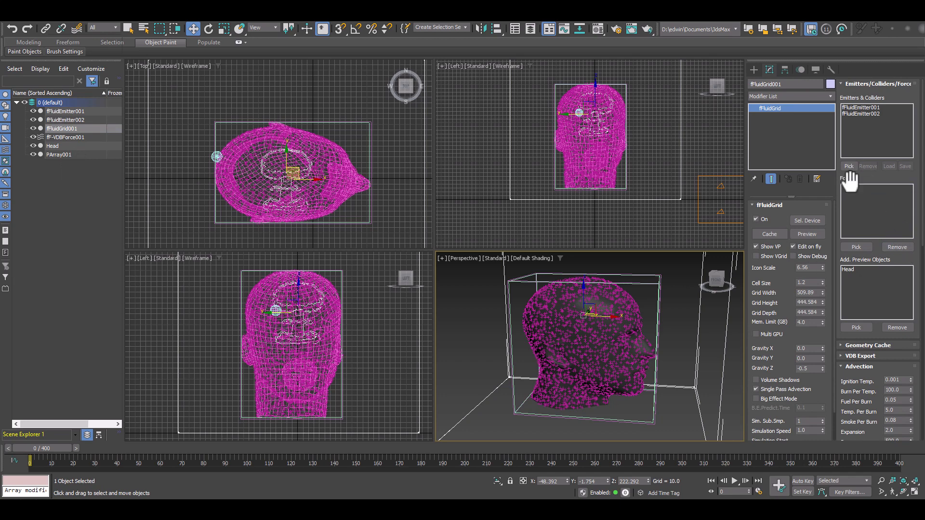
click(859, 245)
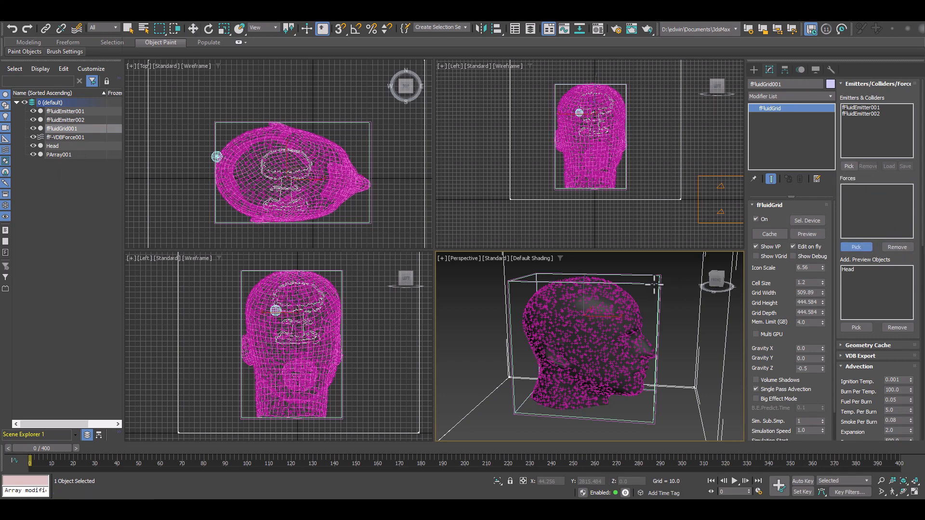
click(67, 137)
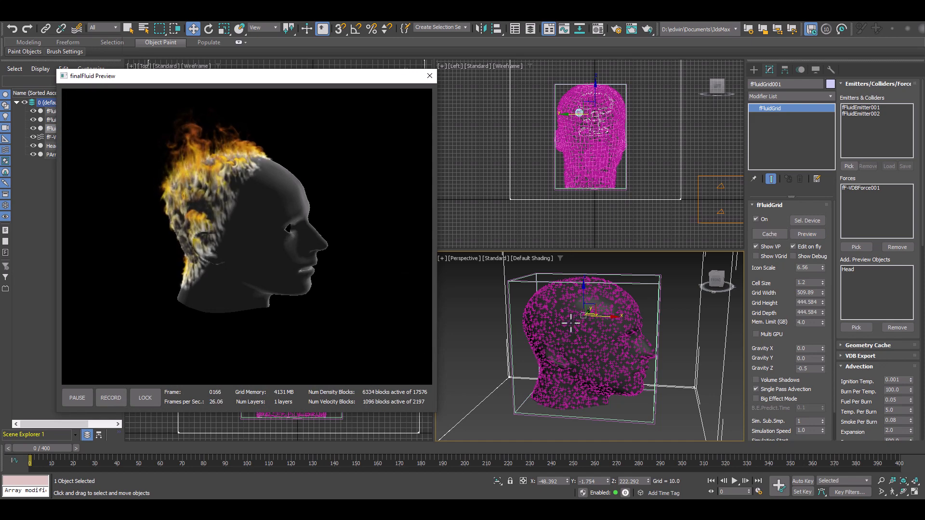
Check the fire preview up close, select the VDB force and try Multiplier values of 10 and 100.
mouse_move(570, 322)
alt+middle_down()
mouse_move(566, 342)
mouse_move(600, 343)
mouse_move(547, 346)
mouse_move(578, 334)
alt+middle_up()
scroll(588, 349, up, 2)
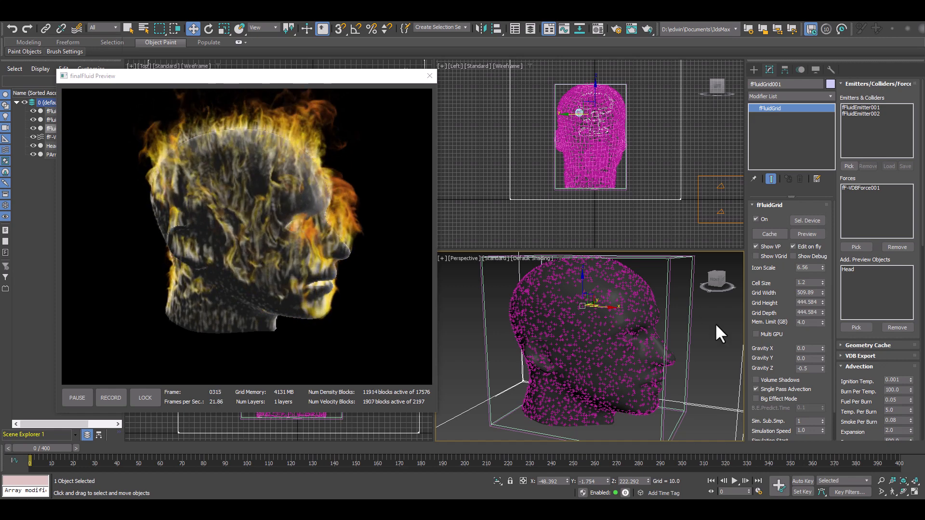
click(679, 258)
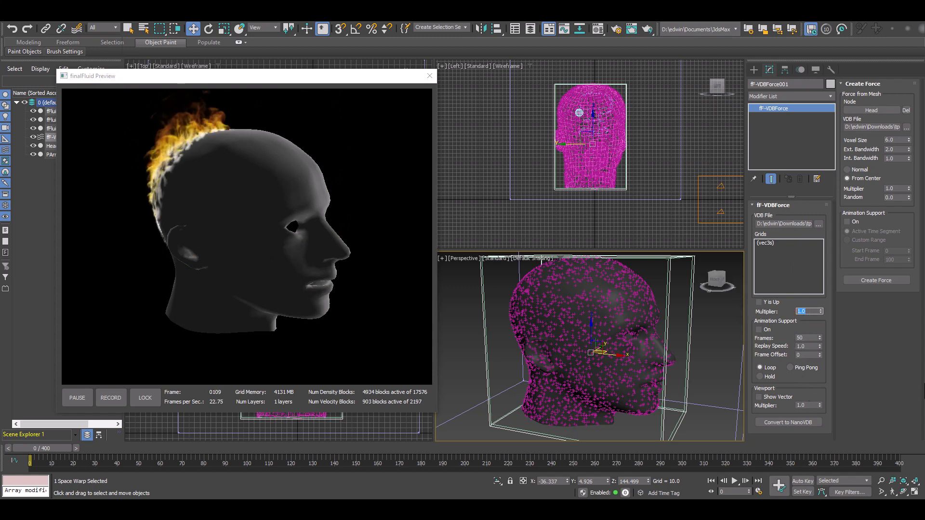
text(10)
key(Return)
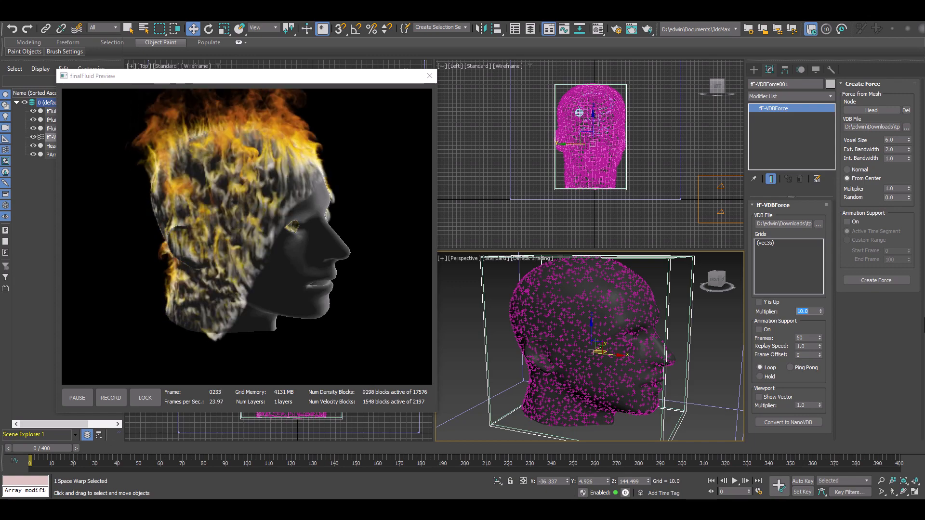
text(100)
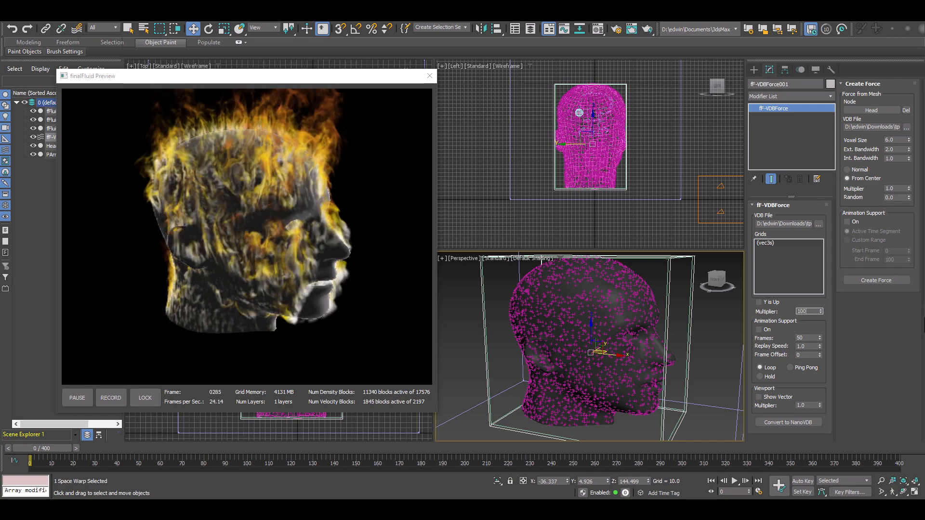
key(Return)
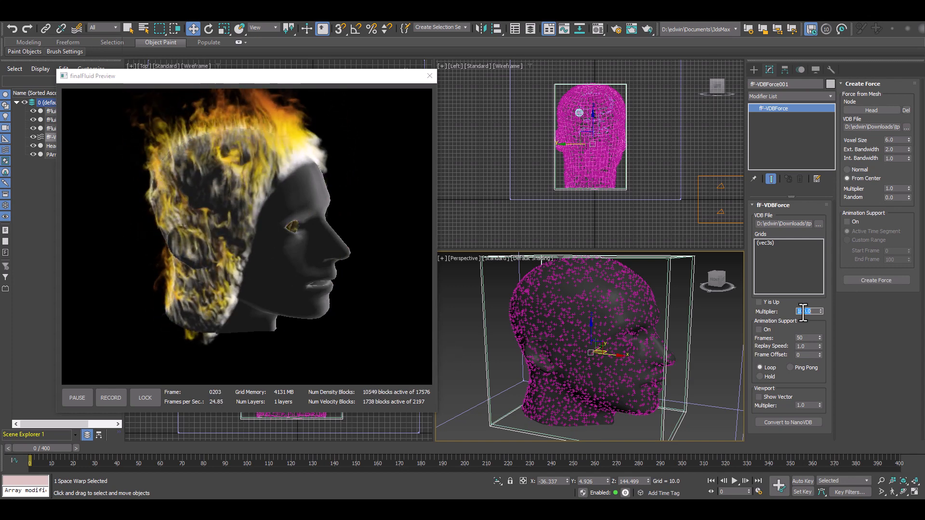
Try a VDB force Multiplier of 1000 and inspect the flames from the back and side of the head.
text(100)
key(Return)
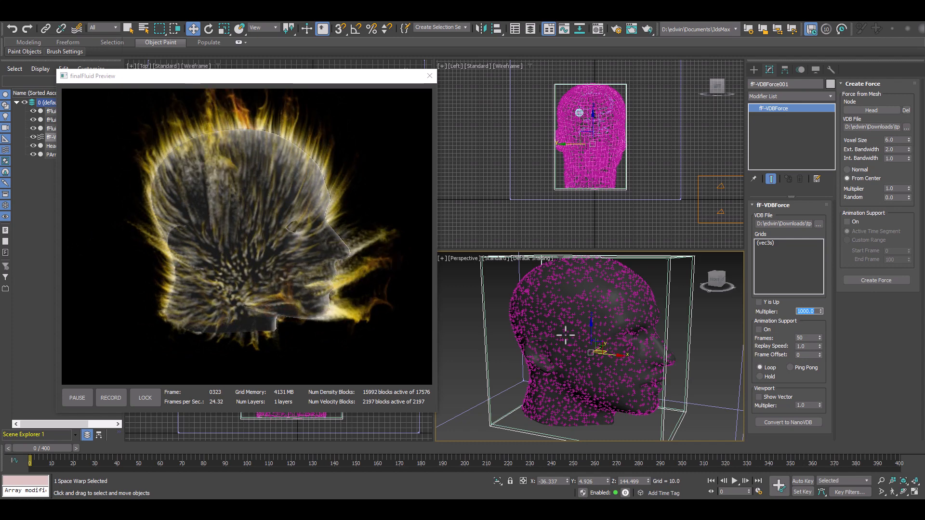
alt+middle_drag(564, 331, 609, 330)
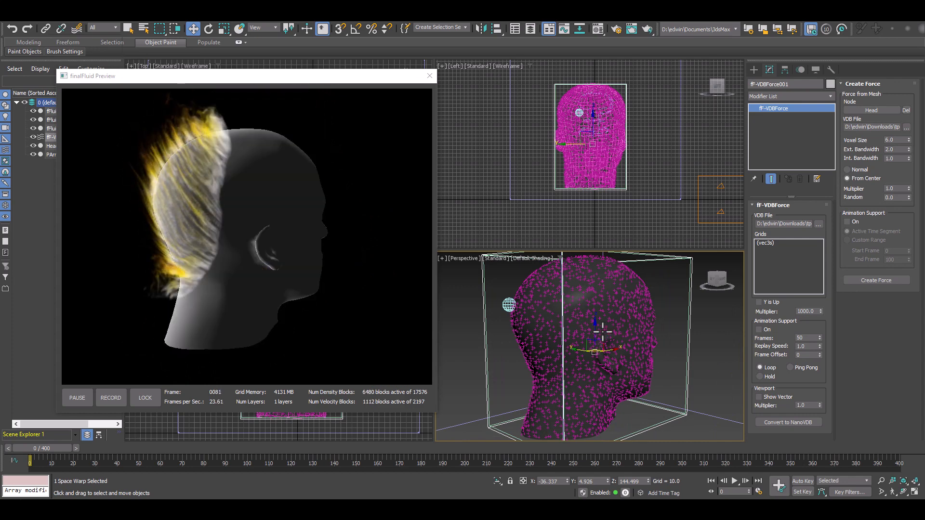
alt+middle_drag(603, 331, 563, 331)
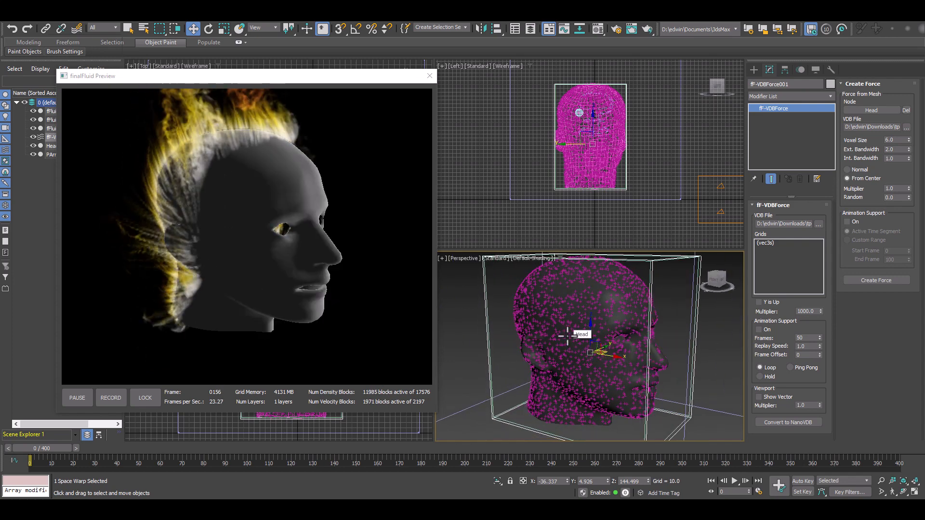
Set the VDB force Multiplier to 400 and inspect the fire around the head from several angles.
double_click(812, 311)
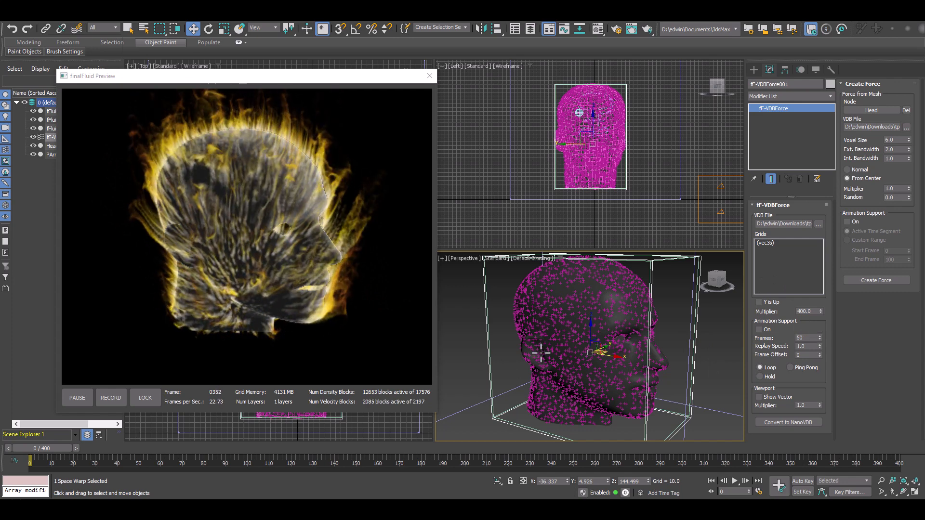
alt+middle_drag(535, 343, 552, 345)
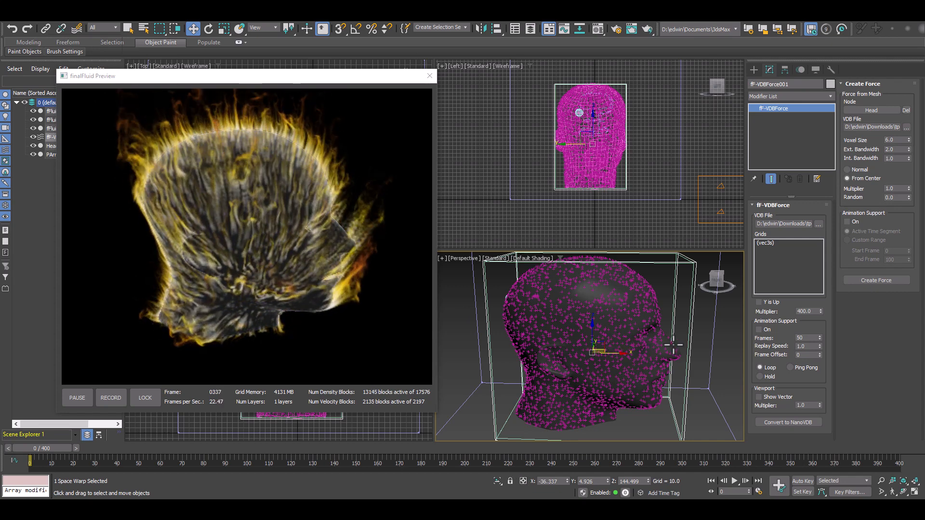
alt+middle_drag(673, 345, 638, 345)
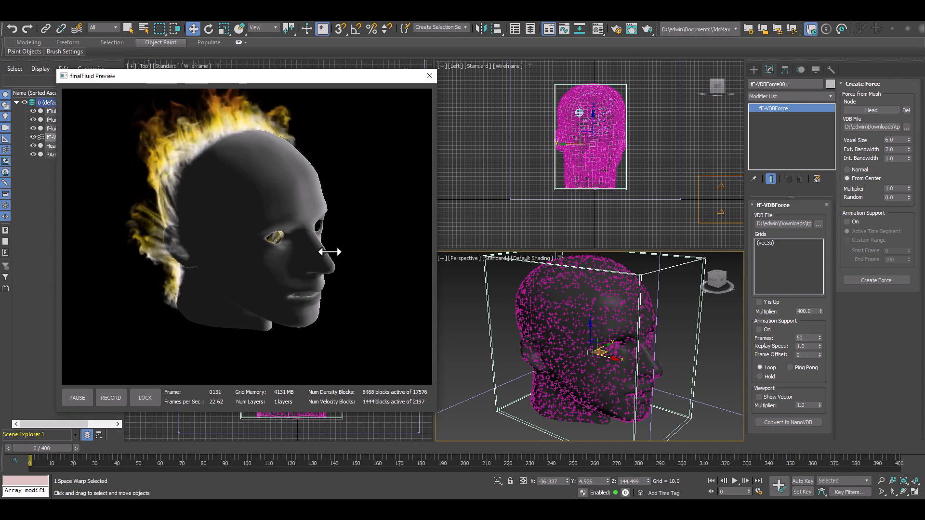
alt+middle_drag(615, 351, 625, 334)
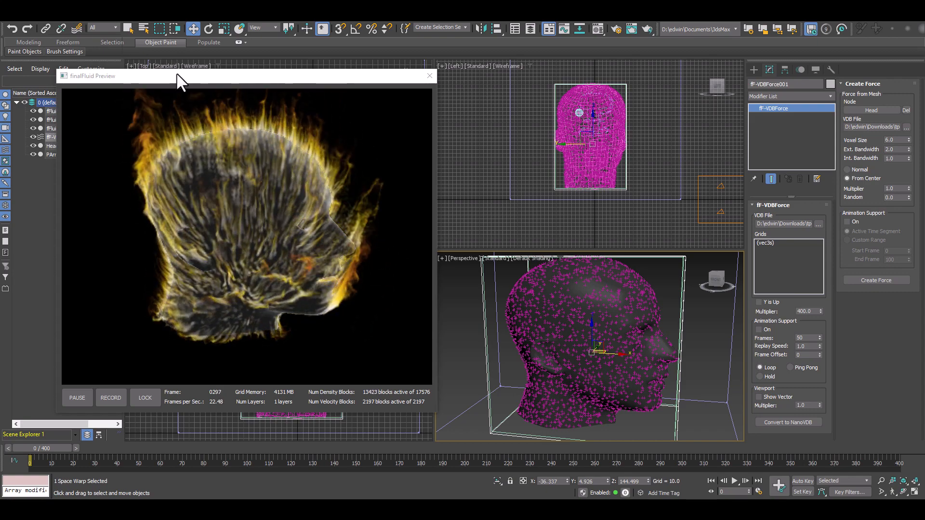
Move the fluid preview aside and set fFluidGrid001's Mem. Limit to 6 GB.
drag(178, 76, 222, 73)
click(63, 128)
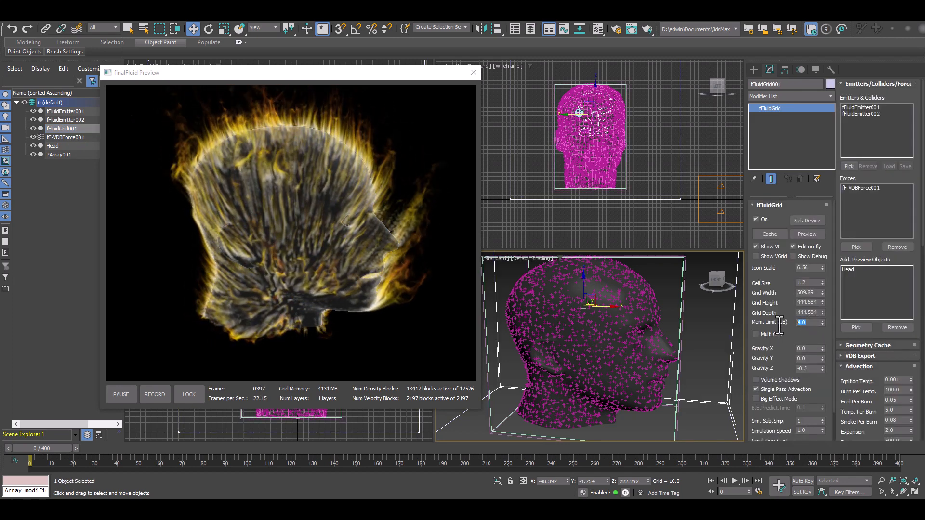
drag(813, 324, 779, 325)
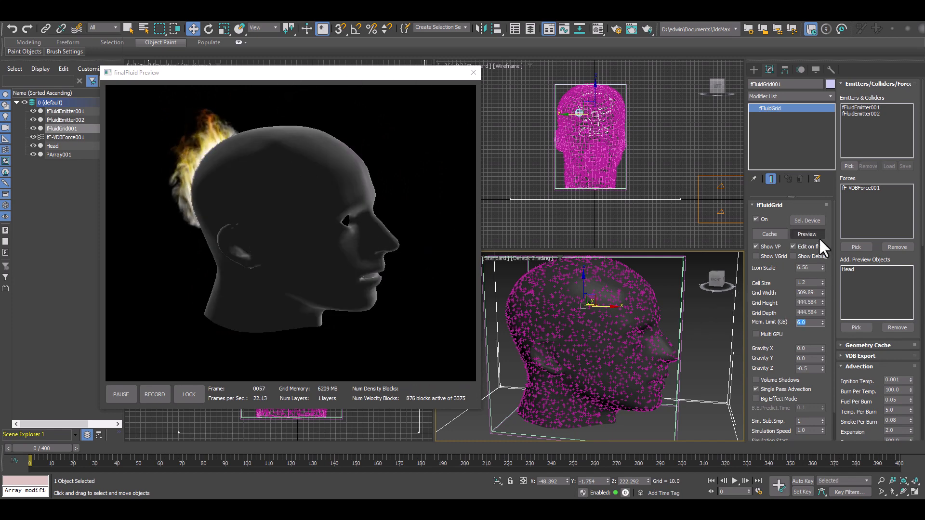
Check the grid blocks with Show Debug, turn it off again, and examine the fire from nearer the face.
click(793, 257)
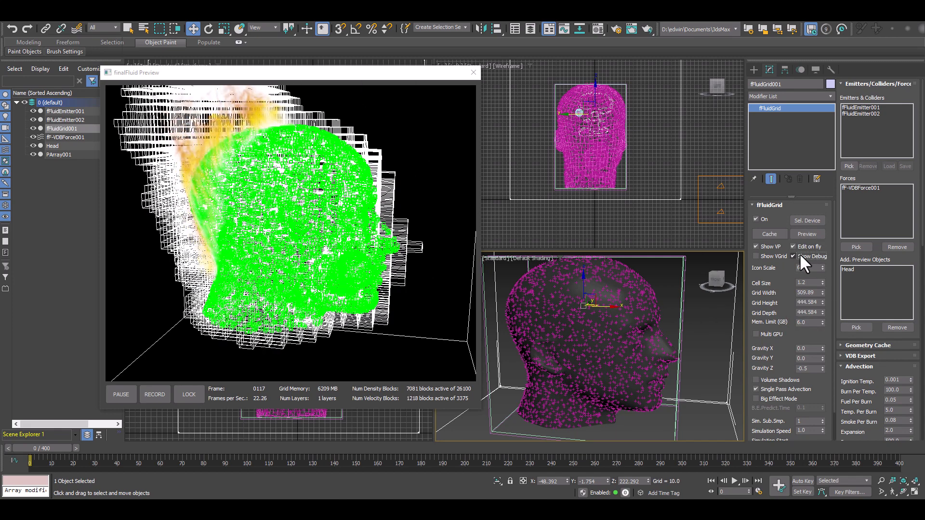
click(799, 255)
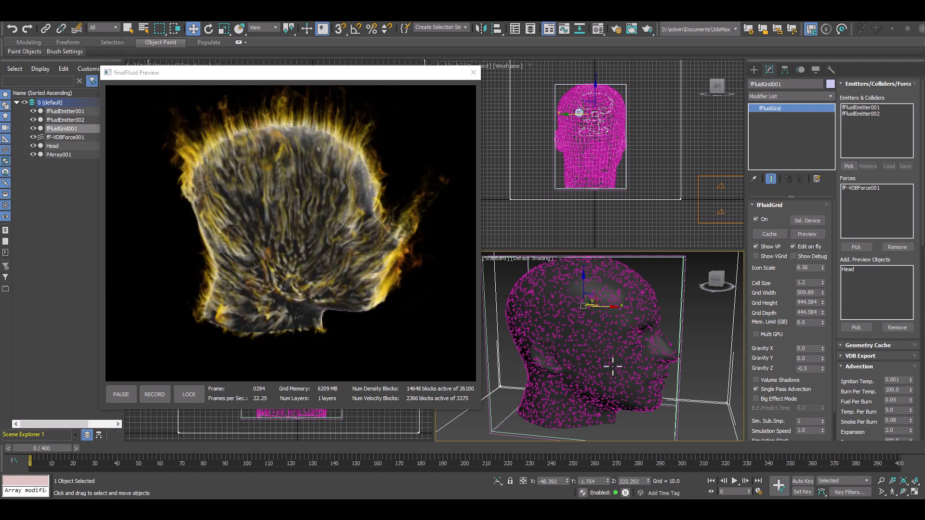
alt+middle_drag(612, 366, 644, 345)
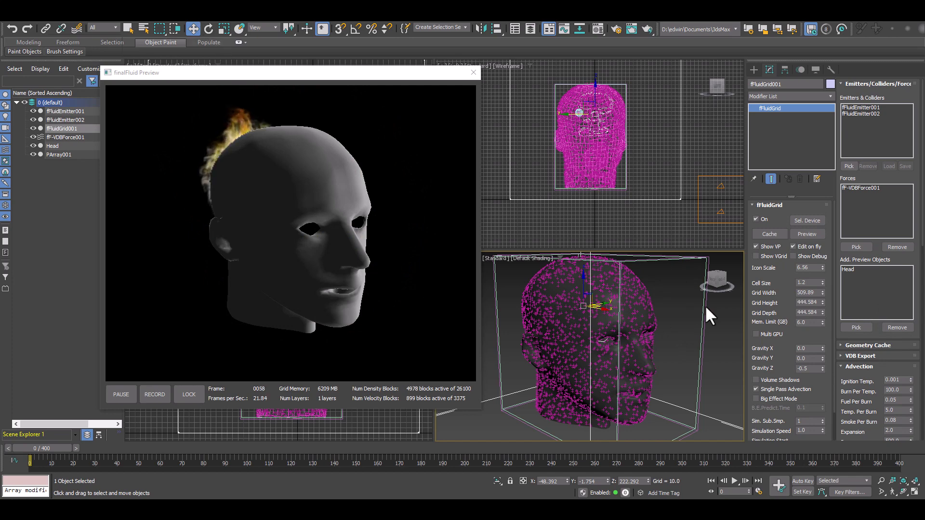
Recreate ff-VDBForce001 from the Head mesh with the Normal direction and load head_0000.vdb into it.
click(699, 323)
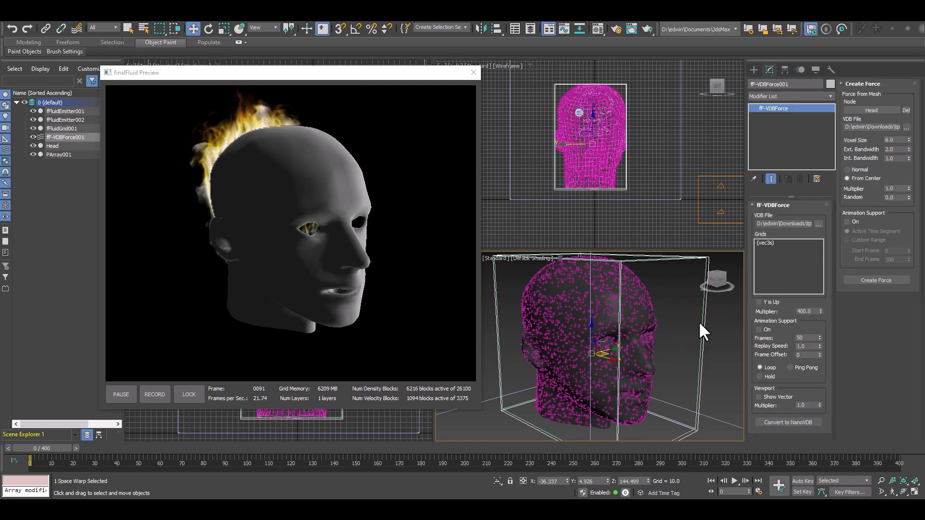
click(849, 169)
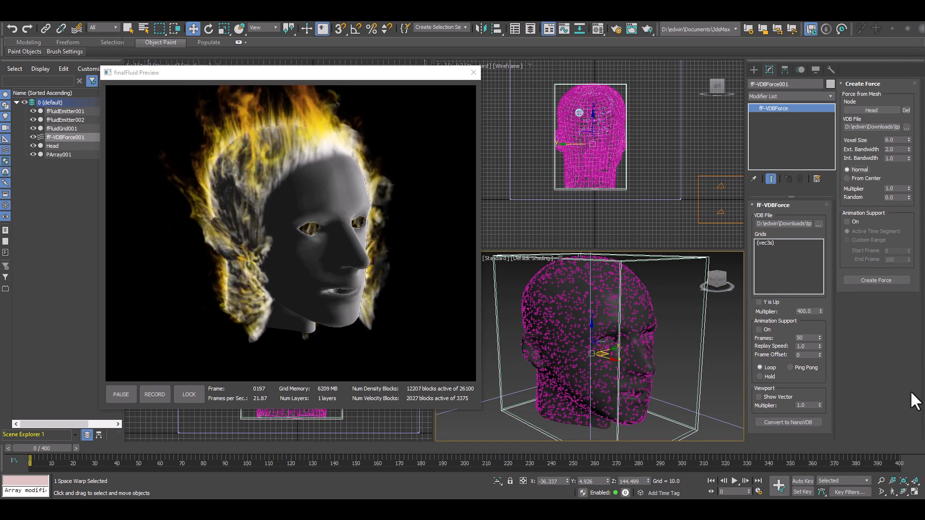
click(474, 73)
click(889, 280)
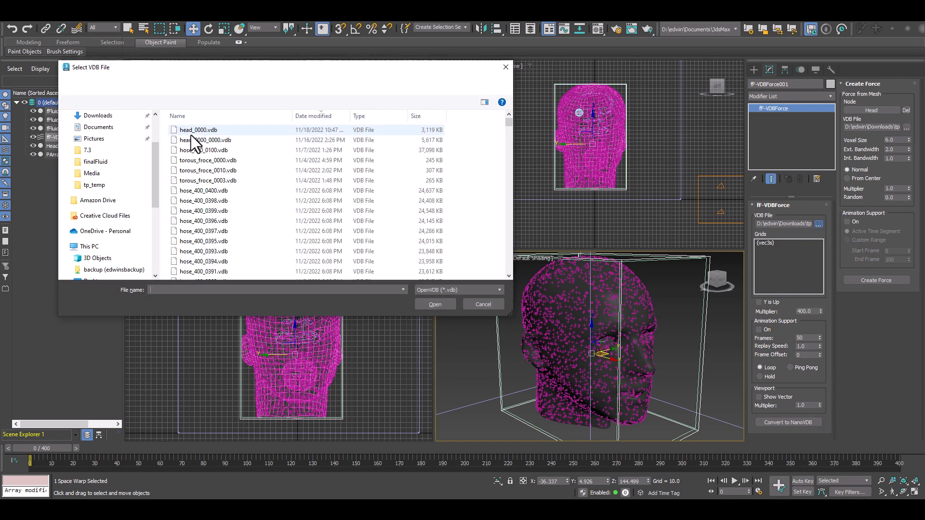
double_click(189, 128)
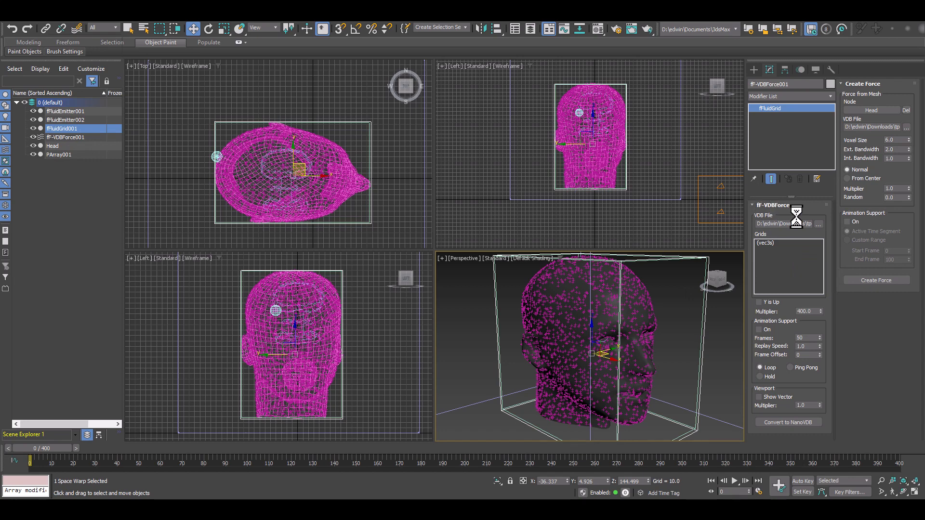
Run the fire preview for fFluidGrid001, inspect it from behind the head, and open fFluidEmitter001's settings.
click(808, 234)
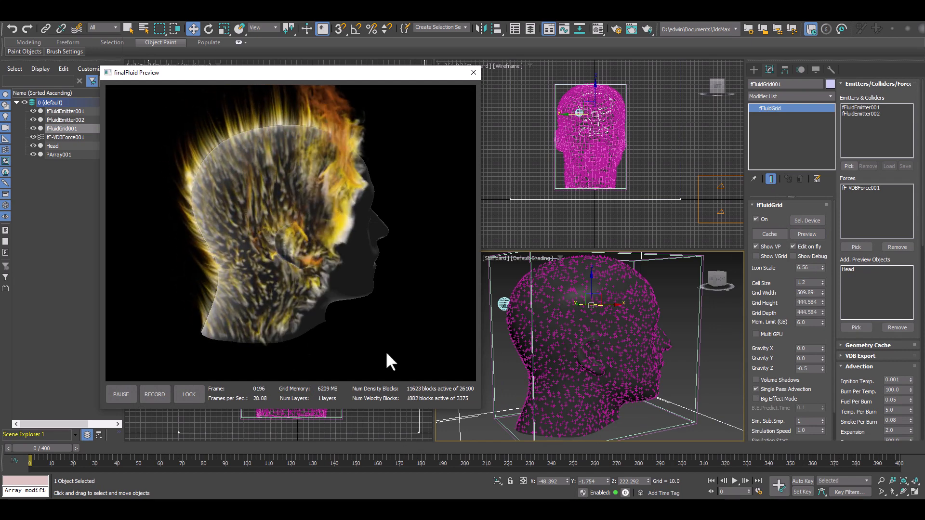
alt+middle_drag(592, 352, 648, 354)
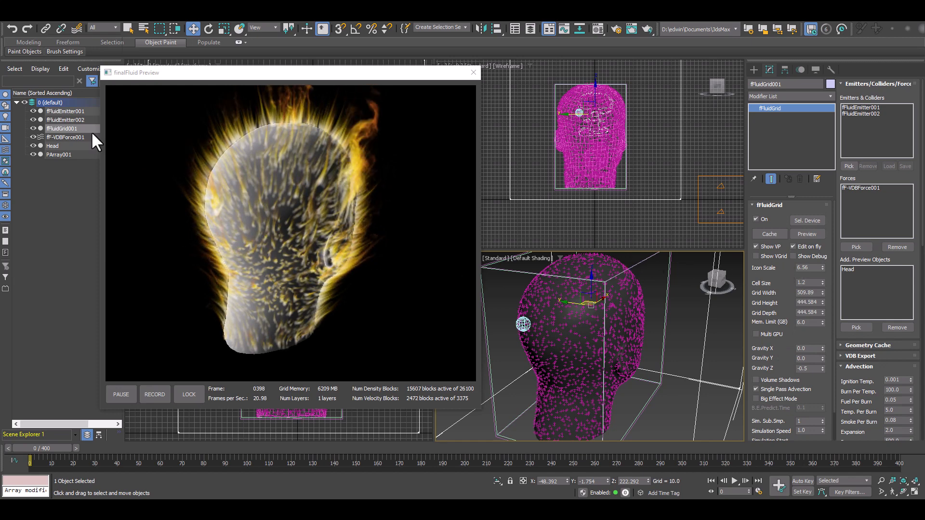
click(75, 112)
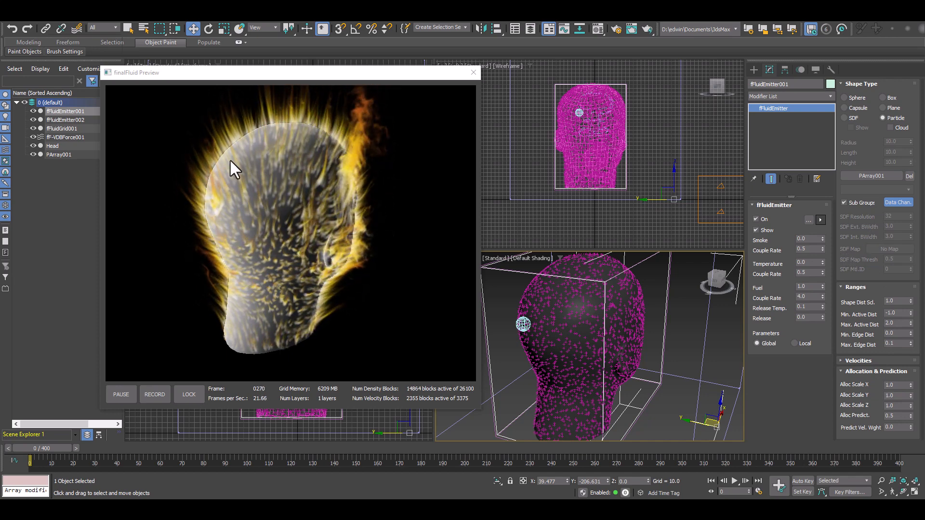
Set fFluidGrid001's Buoyancy to 200 and inspect the flames around the head from several angles.
click(68, 129)
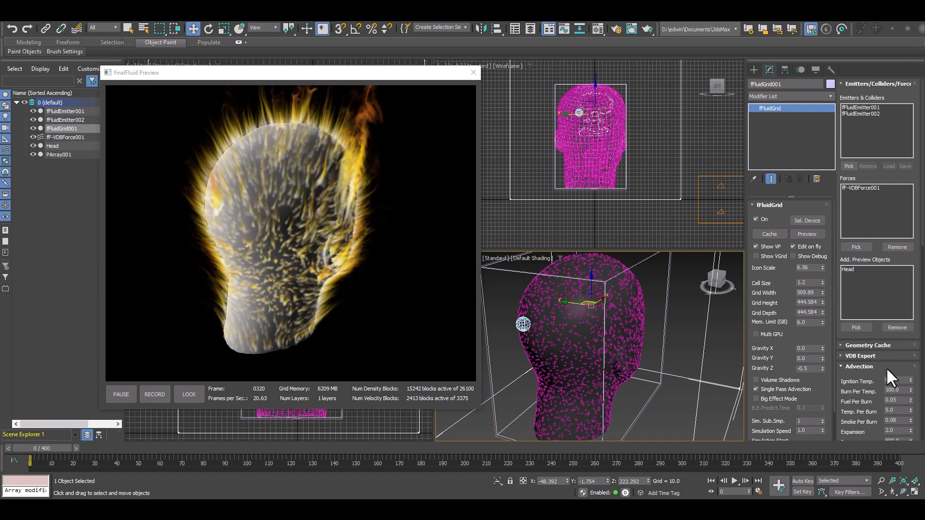
drag(886, 366, 888, 269)
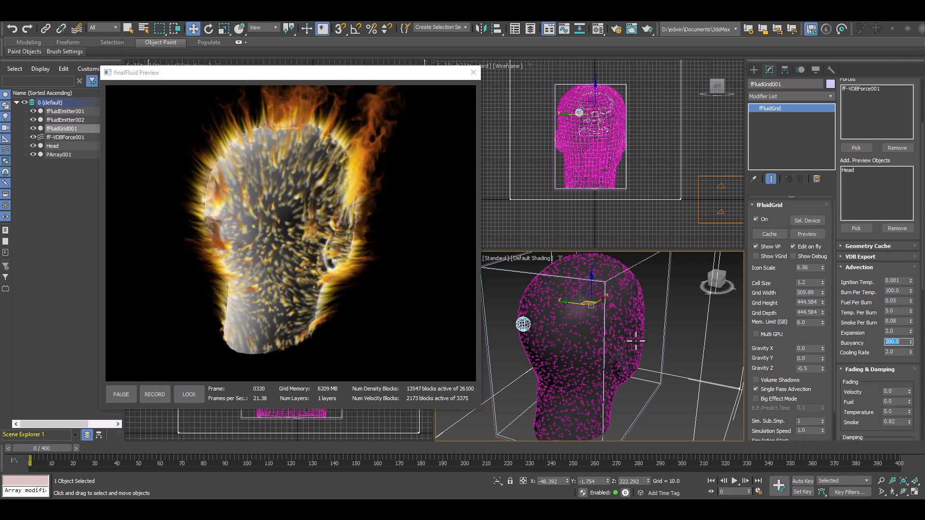
alt+middle_drag(657, 329, 590, 332)
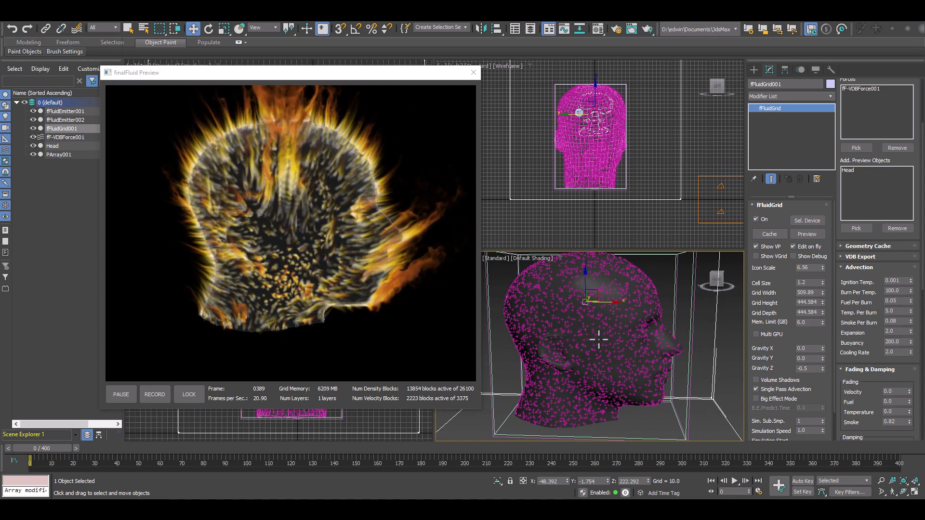
mouse_move(603, 351)
alt+middle_down()
mouse_move(540, 341)
mouse_move(590, 313)
mouse_move(611, 340)
mouse_move(592, 359)
mouse_move(605, 336)
alt+middle_up()
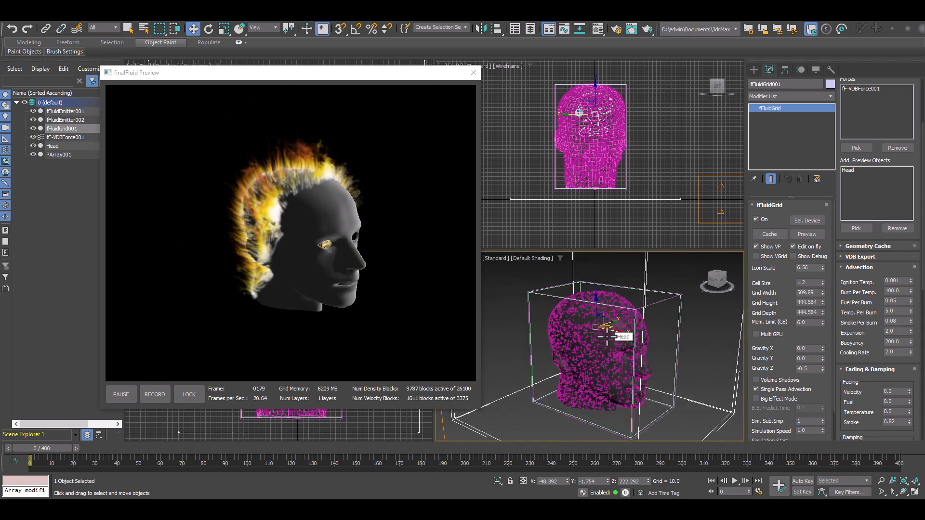
scroll(604, 333, up, 3)
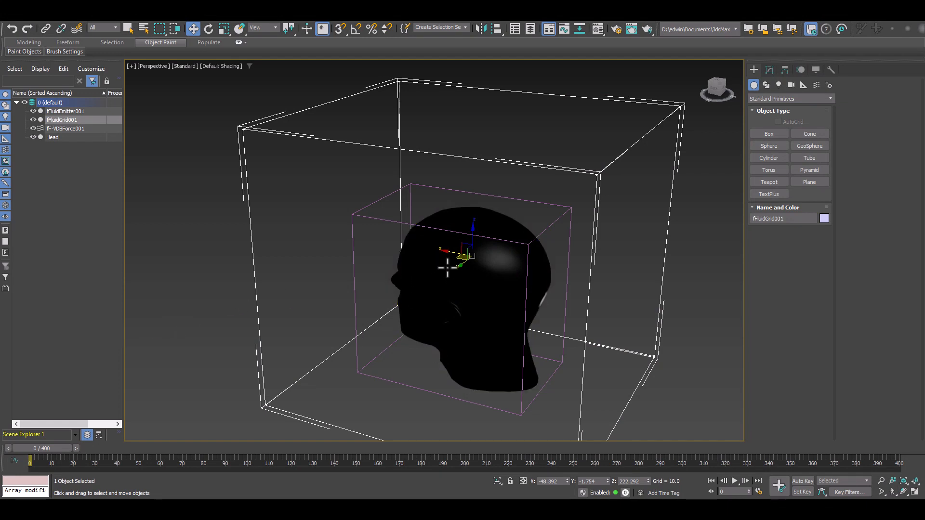
Examine the head's animated black-and-white material from the side and back, scrubbing to frame 115 and back to 0.
mouse_move(446, 264)
alt+middle_down()
mouse_move(237, 260)
mouse_move(234, 282)
mouse_move(299, 311)
mouse_move(447, 259)
alt+middle_up()
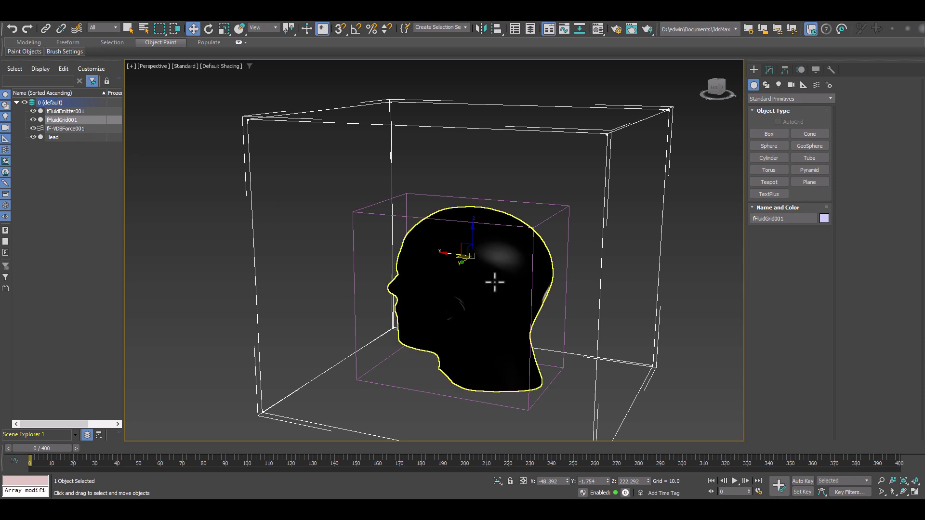
scroll(494, 283, up, 2)
middle_drag(480, 287, 481, 253)
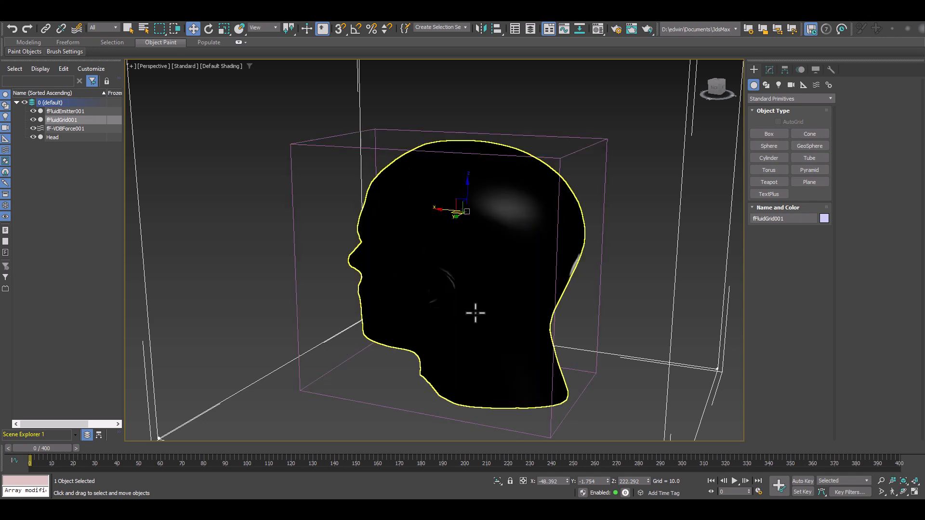
mouse_move(396, 240)
alt+middle_down()
mouse_move(417, 231)
mouse_move(378, 247)
mouse_move(332, 246)
mouse_move(360, 219)
mouse_move(333, 231)
mouse_move(429, 250)
mouse_move(386, 240)
alt+middle_up()
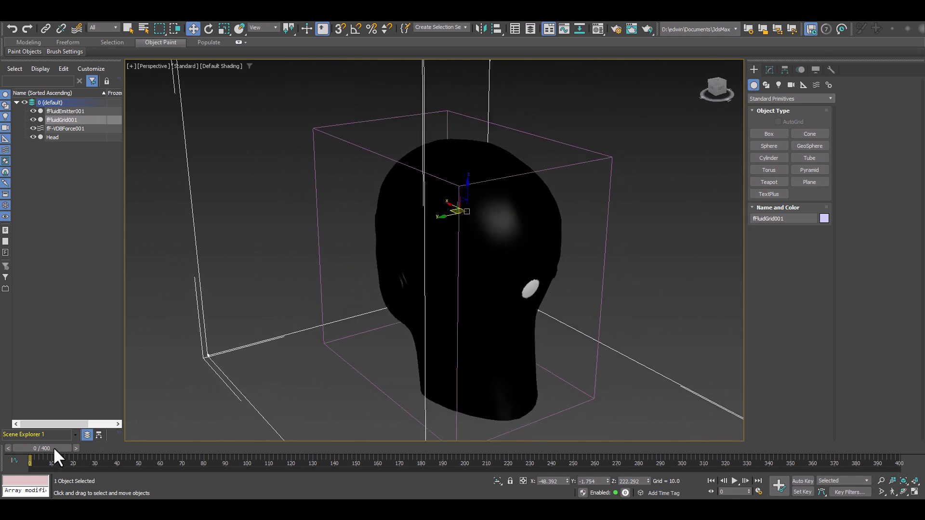
drag(54, 448, 310, 398)
key(w)
alt+middle_drag(309, 398, 285, 317)
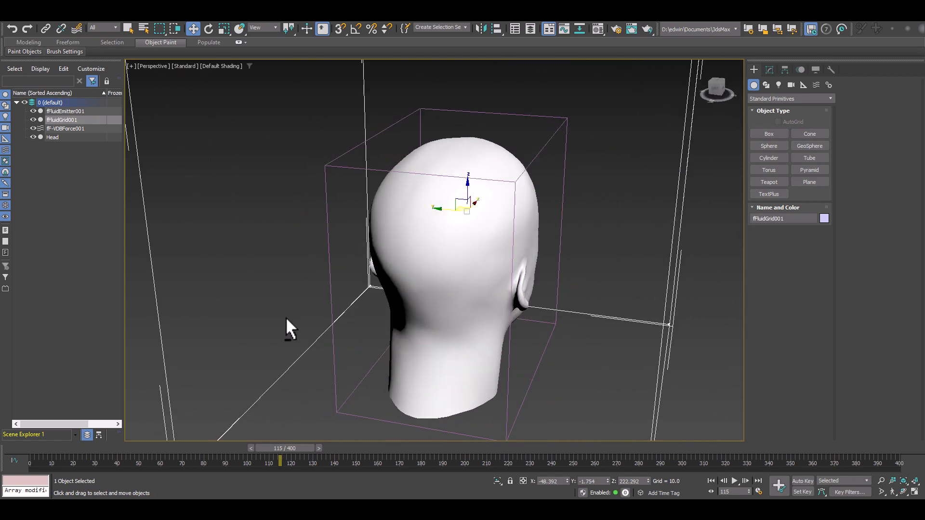
drag(296, 448, 19, 444)
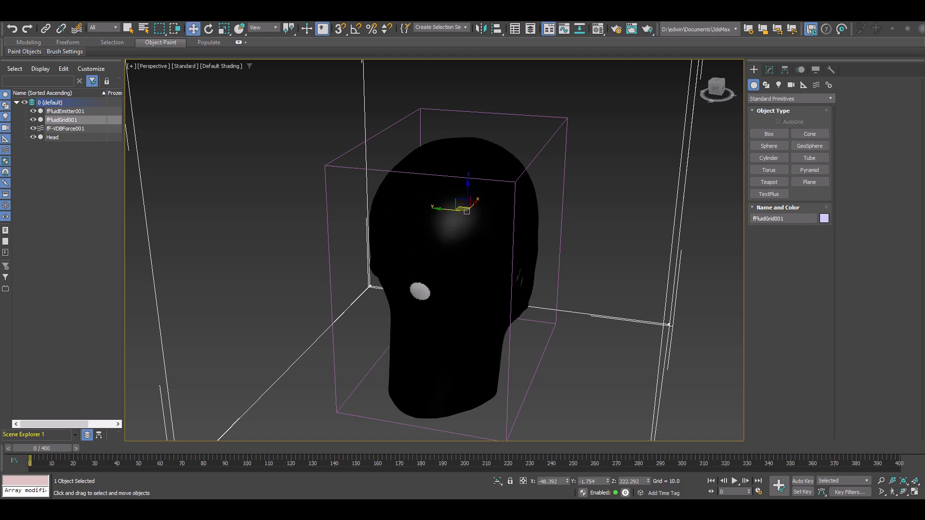
Inspect the Gradient Ramp map in Material #41's diffuse color and view the white area on the head at frame 36.
click(597, 29)
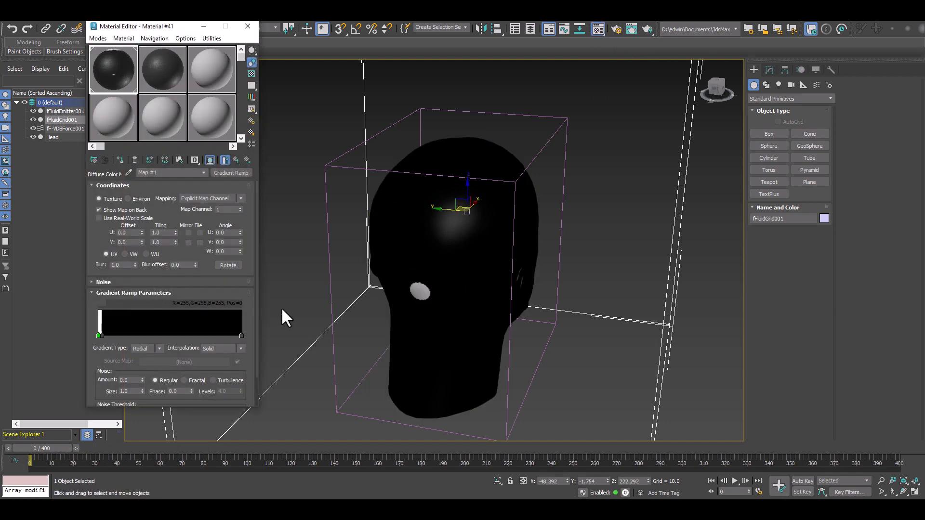
click(235, 160)
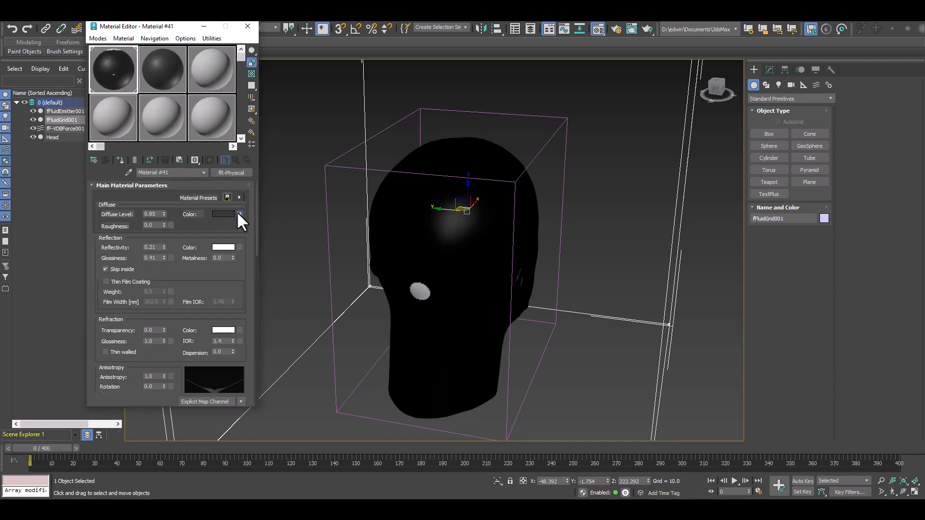
click(238, 211)
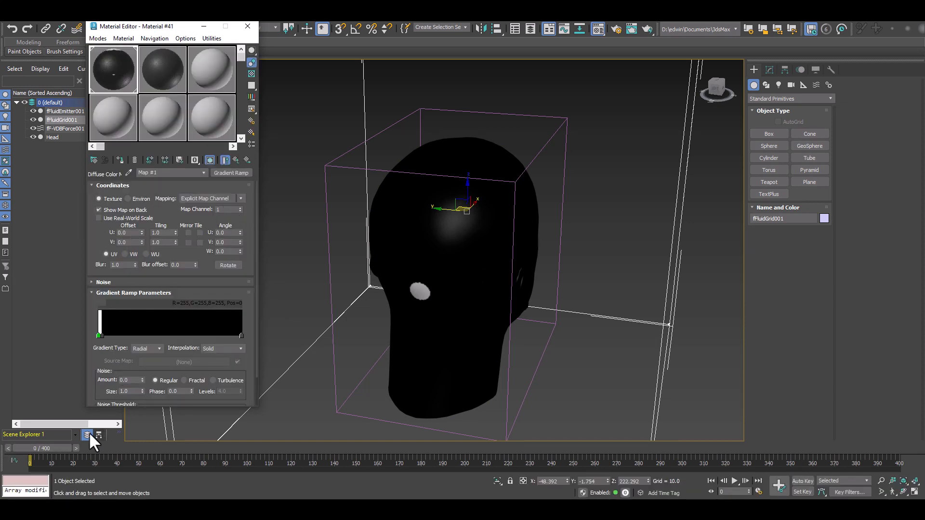
drag(45, 448, 120, 453)
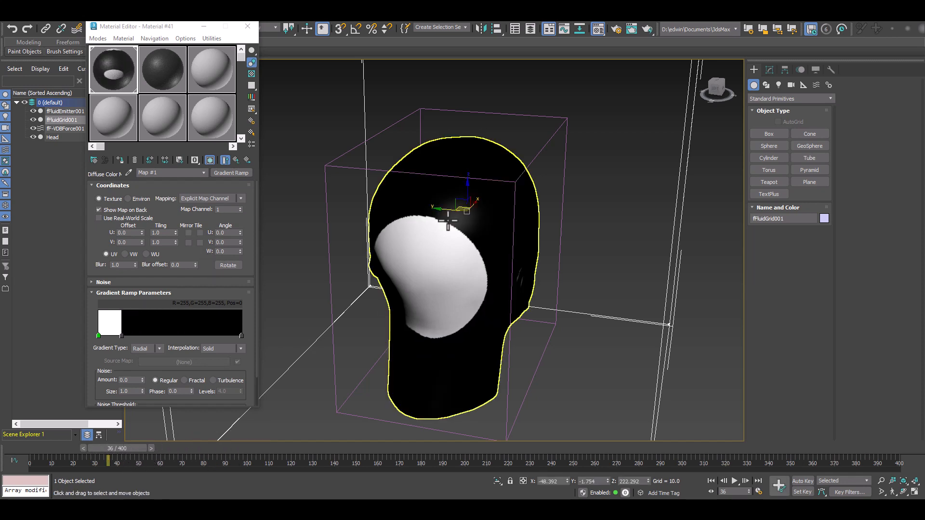
alt+middle_drag(432, 264, 477, 268)
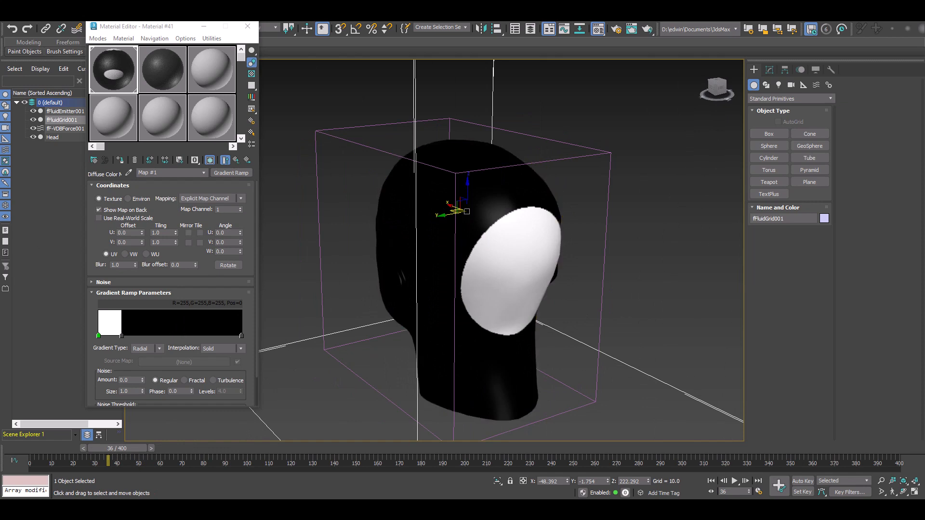
Check fFluidEmitter001's settings, run the fFluidGrid001 preview, and inspect the fire around the head from several angles.
click(75, 111)
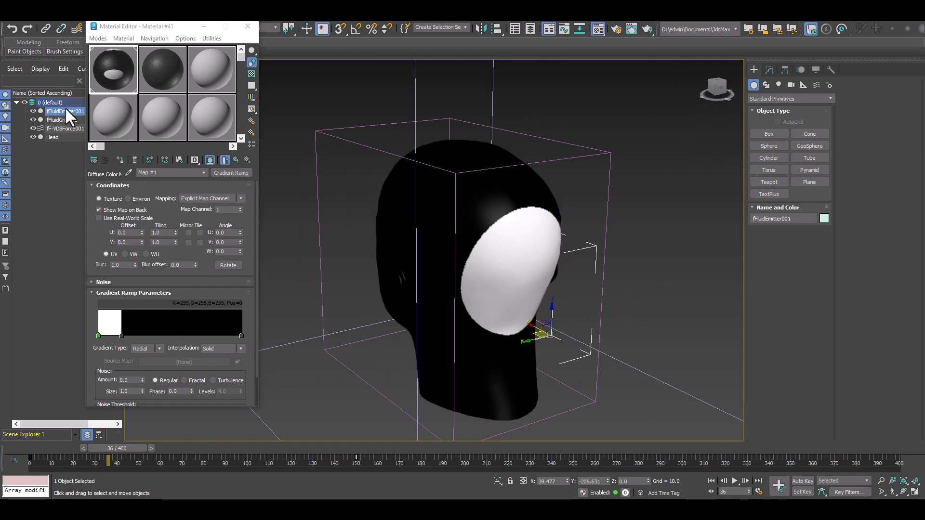
click(769, 70)
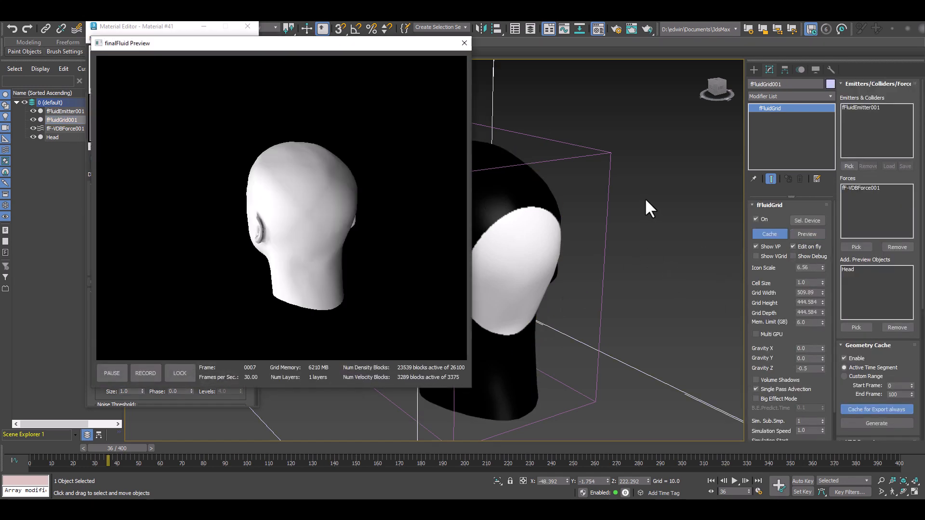
alt+middle_drag(642, 260, 533, 265)
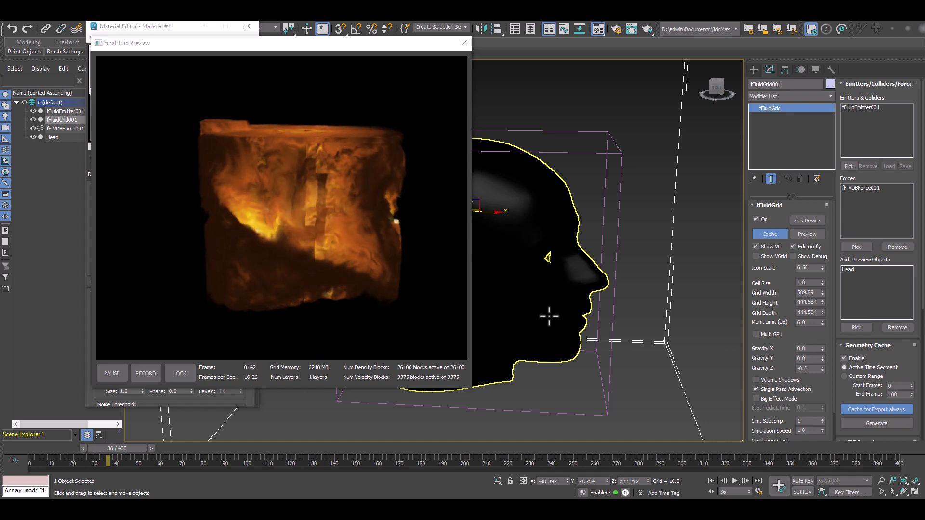
alt+middle_drag(547, 293, 702, 280)
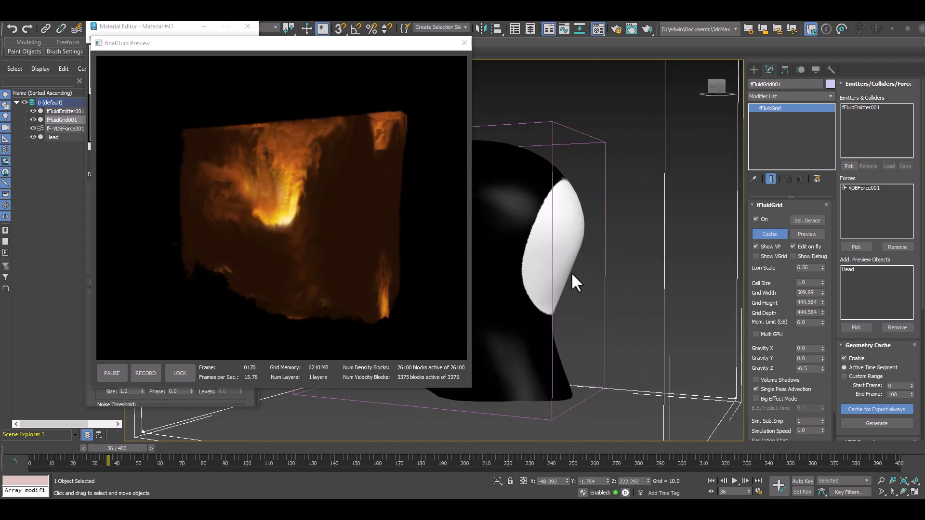
alt+middle_drag(571, 272, 548, 248)
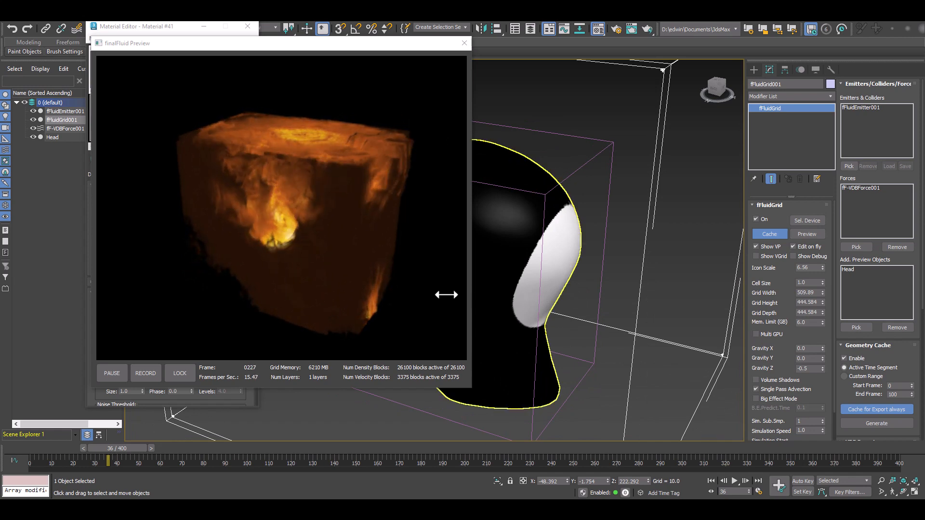
alt+middle_drag(591, 230, 579, 209)
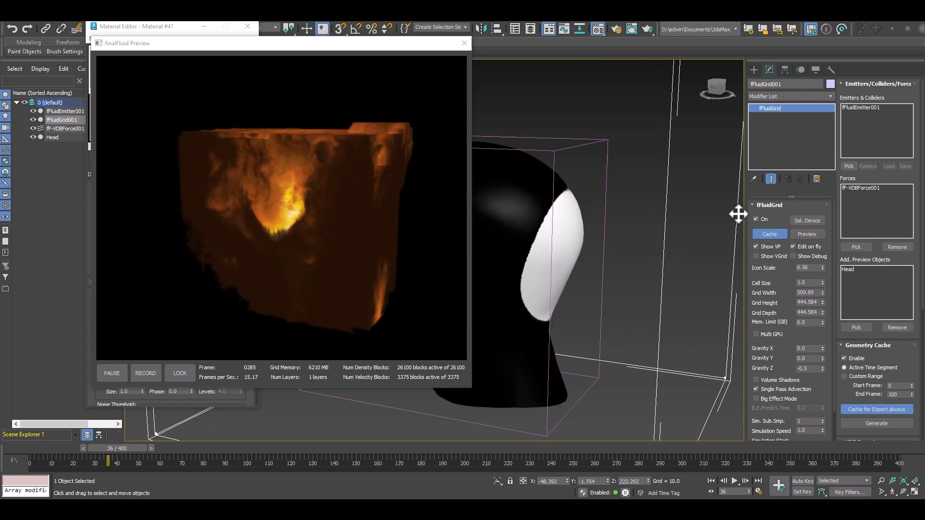
Turn on Show Debug for fFluidGrid001 and set fFluidEmitter001's Alloc Scale X, Y and Z to 0.
click(794, 256)
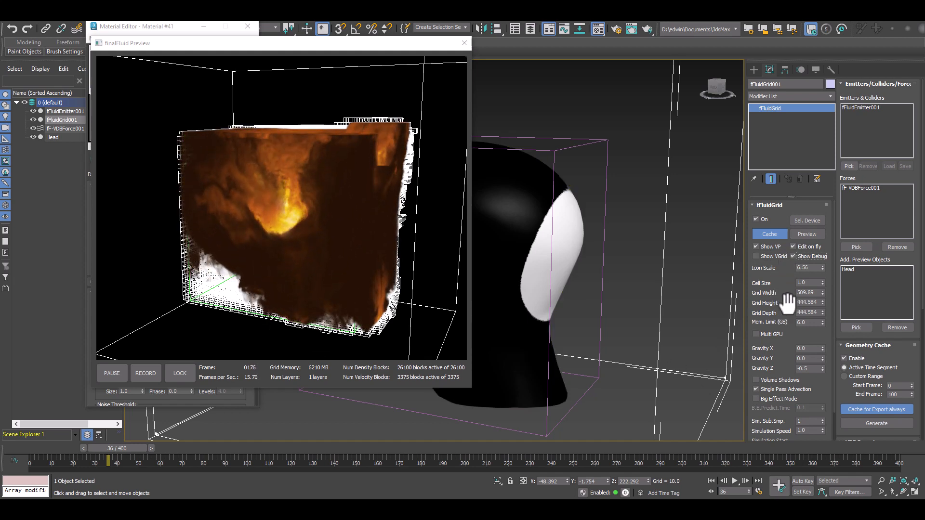
click(58, 112)
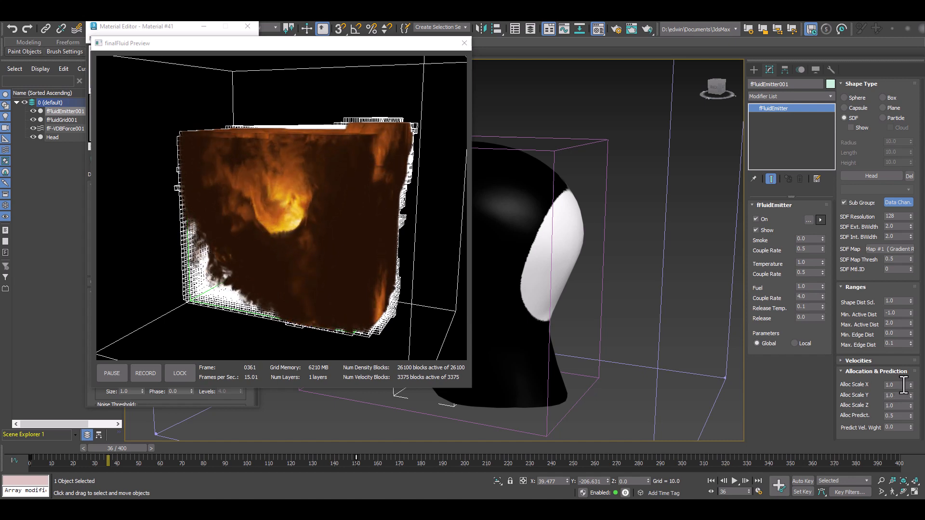
drag(902, 386, 879, 385)
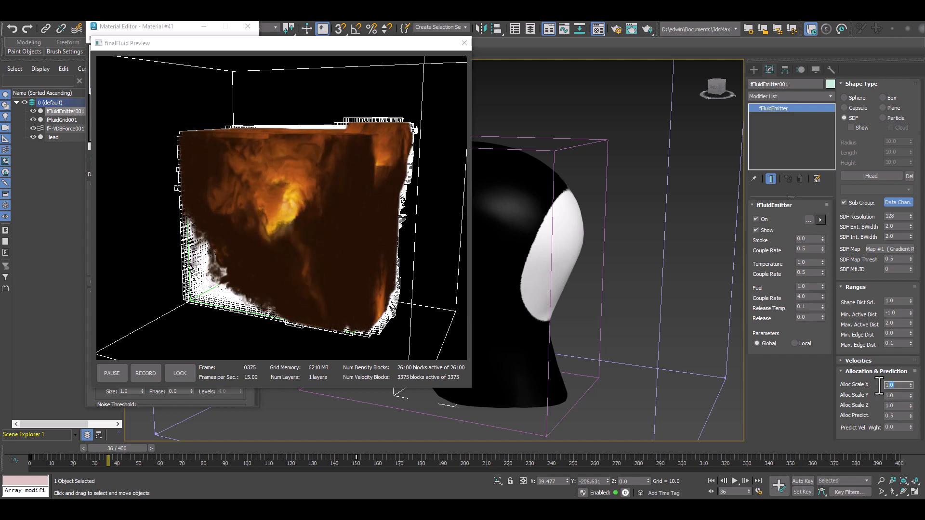
right_click(911, 395)
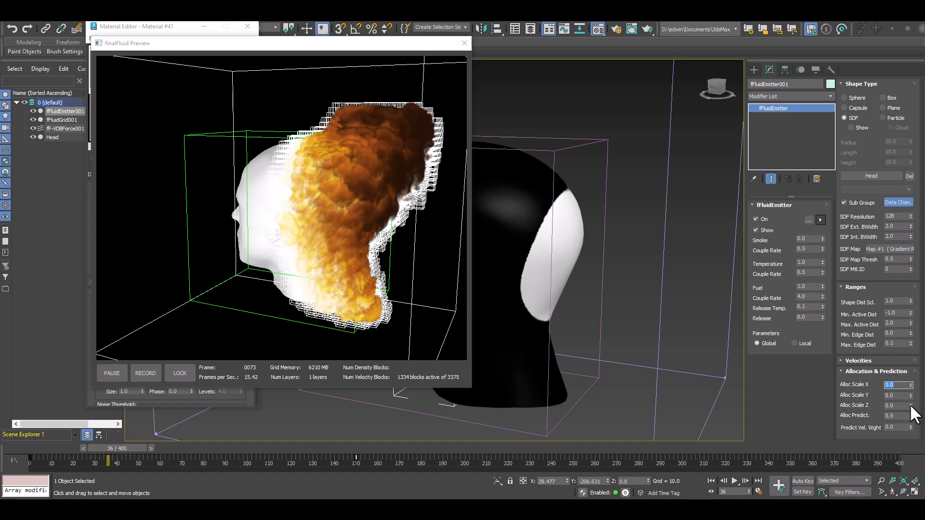
Set Fuel Per Burn to 0.068 in fFluidGrid001's advection settings.
alt+middle_drag(526, 255, 621, 275)
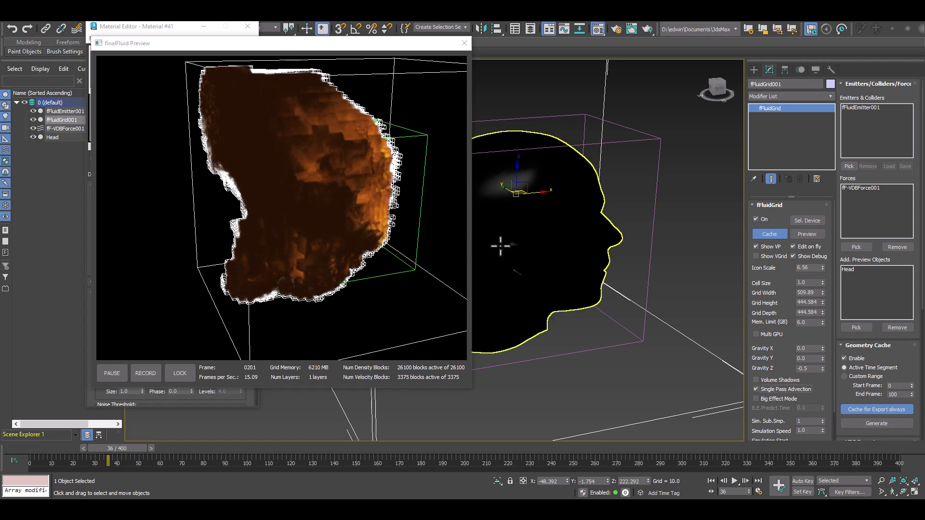
mouse_move(500, 243)
alt+middle_down()
mouse_move(625, 243)
mouse_move(516, 254)
mouse_move(487, 242)
alt+middle_up()
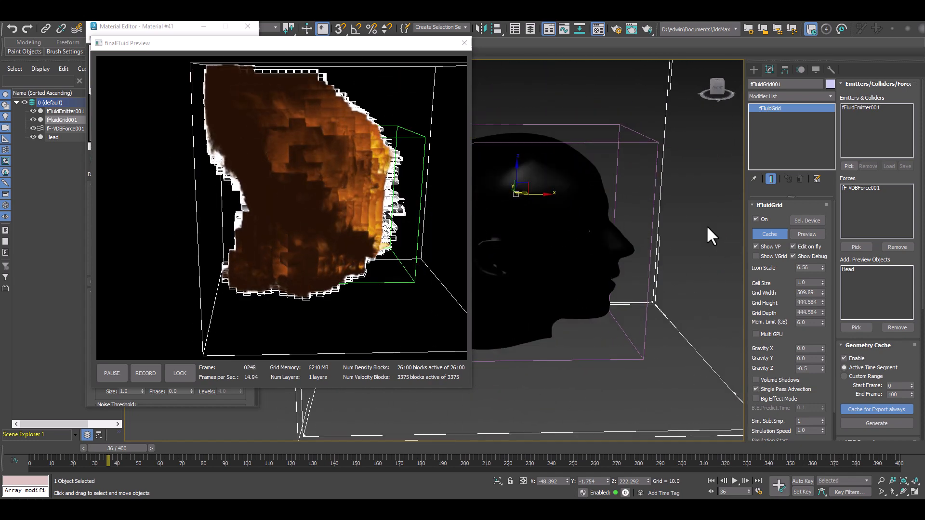
click(880, 345)
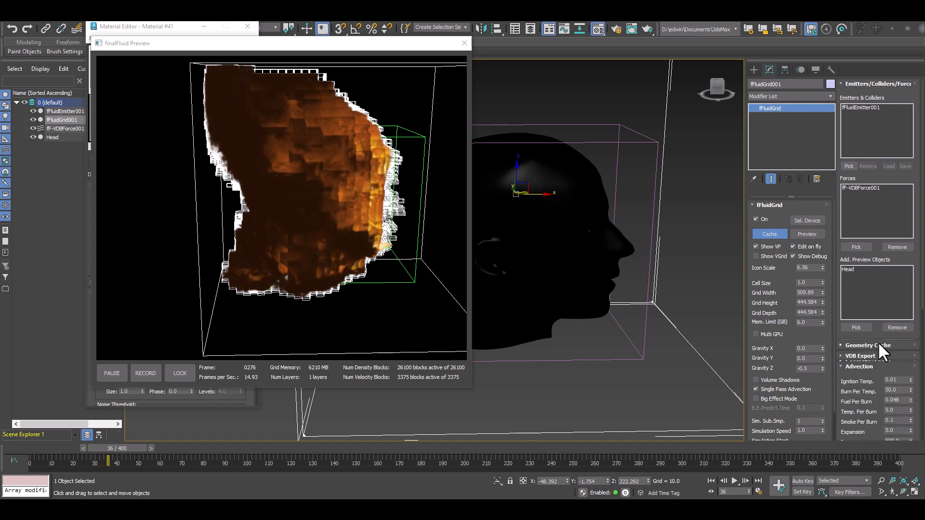
drag(872, 375, 867, 267)
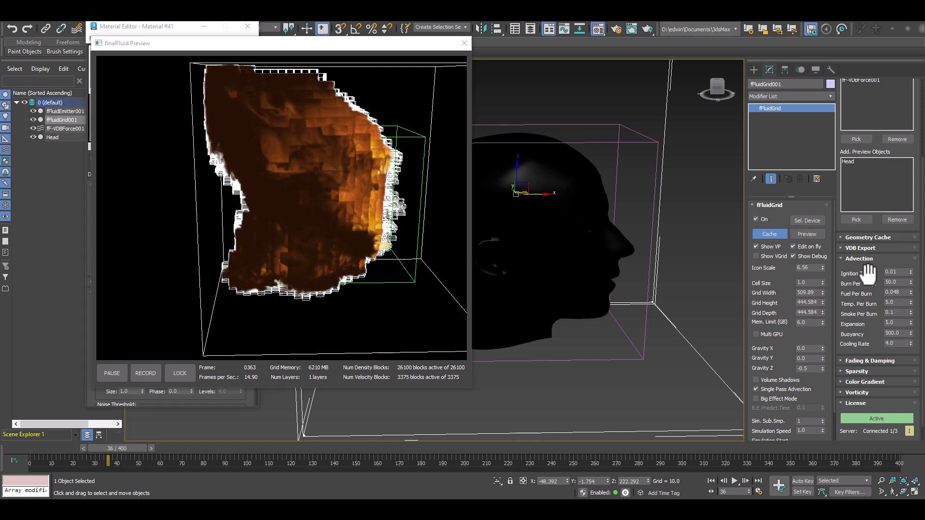
click(910, 290)
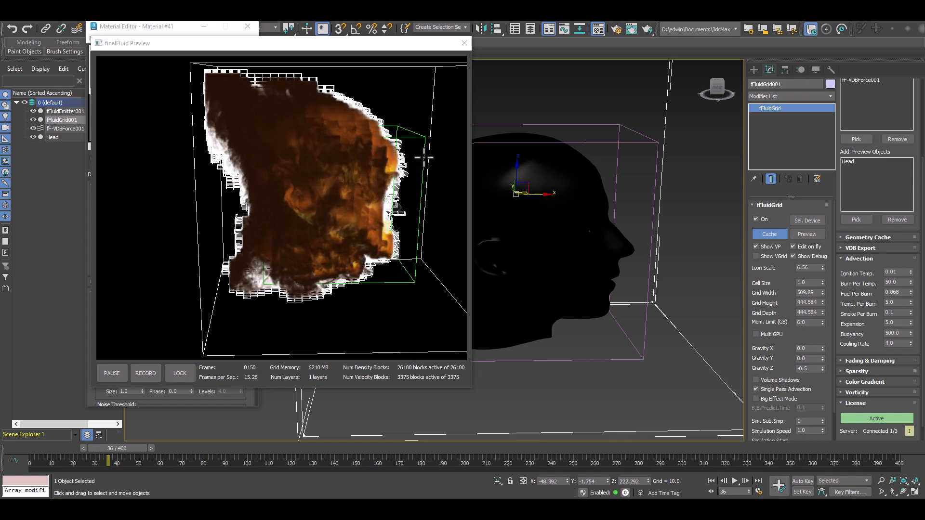
Turn off Show Debug for fFluidGrid001 and close the finalFluid preview.
click(792, 256)
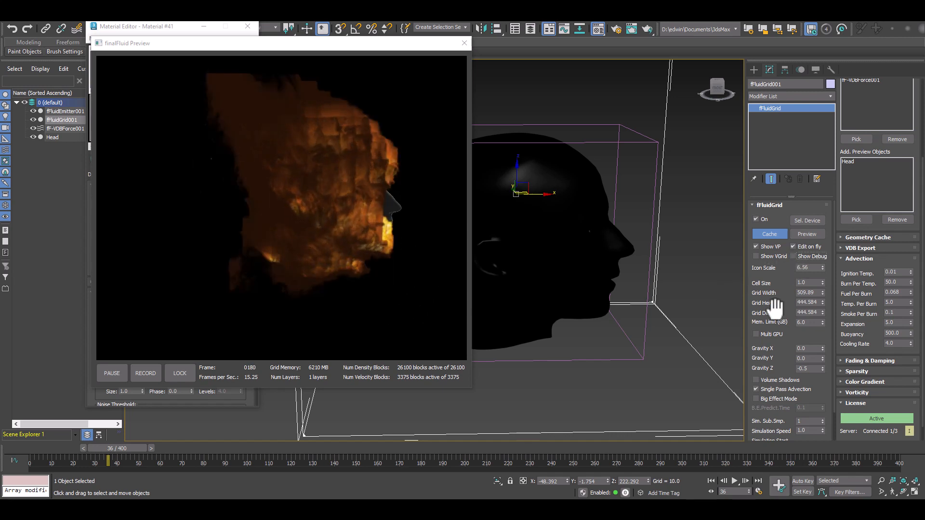
click(459, 43)
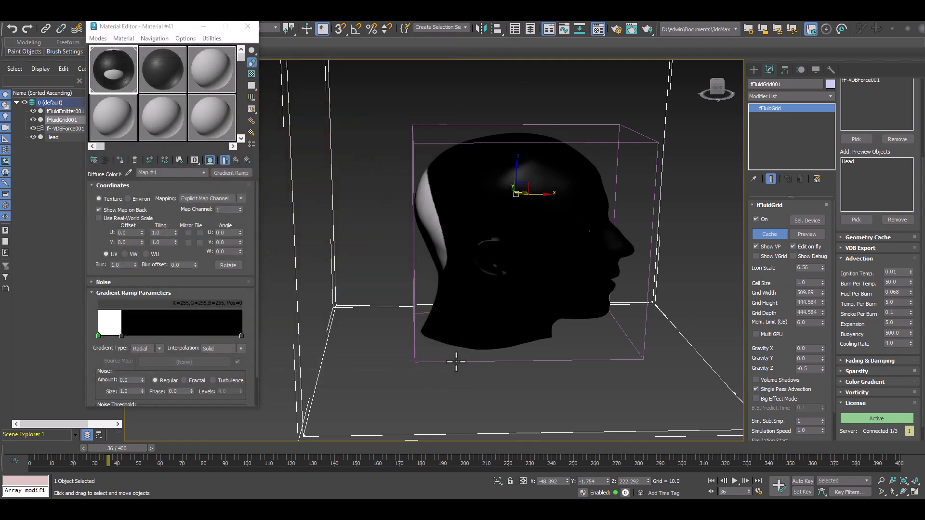
Assign a Gradient Ramp map as the texture of Flag #1, the white start flag of Map #1's ramp.
alt+middle_drag(454, 361, 512, 332)
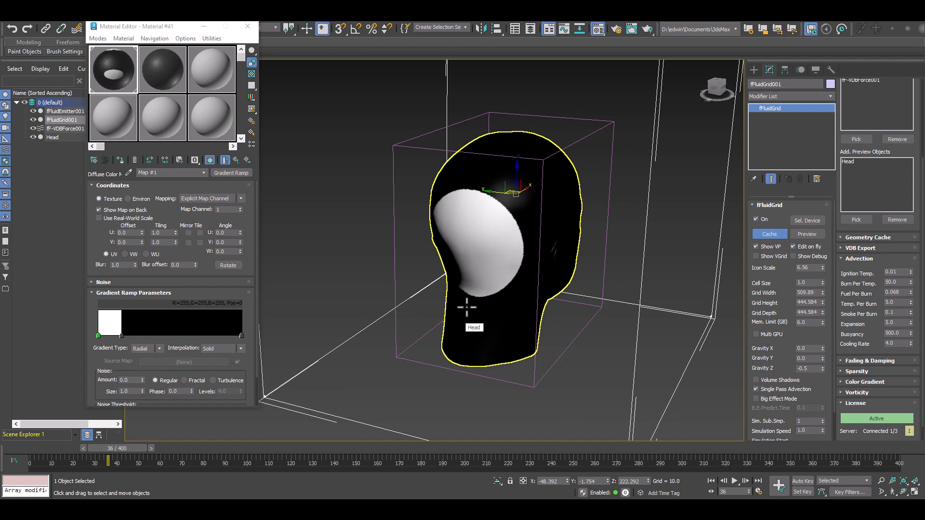
alt+middle_drag(473, 278, 506, 254)
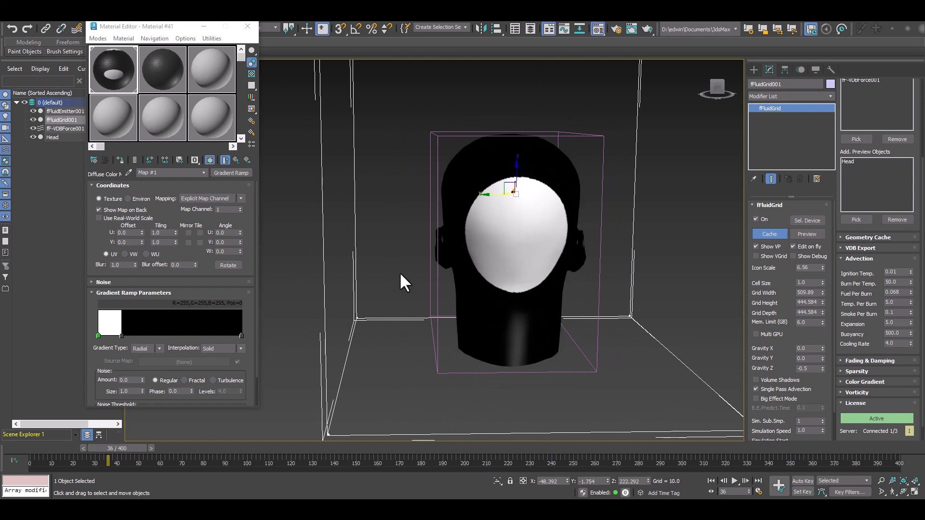
right_click(97, 334)
click(122, 339)
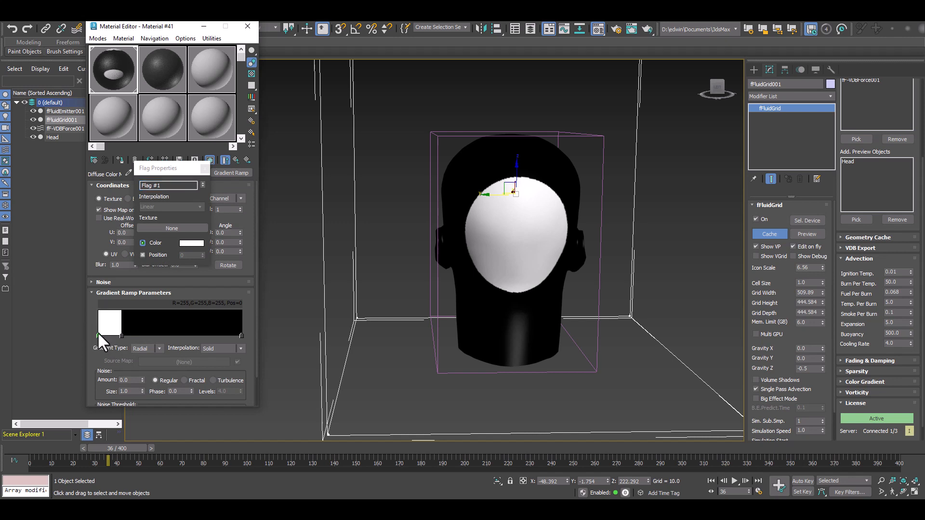
click(165, 227)
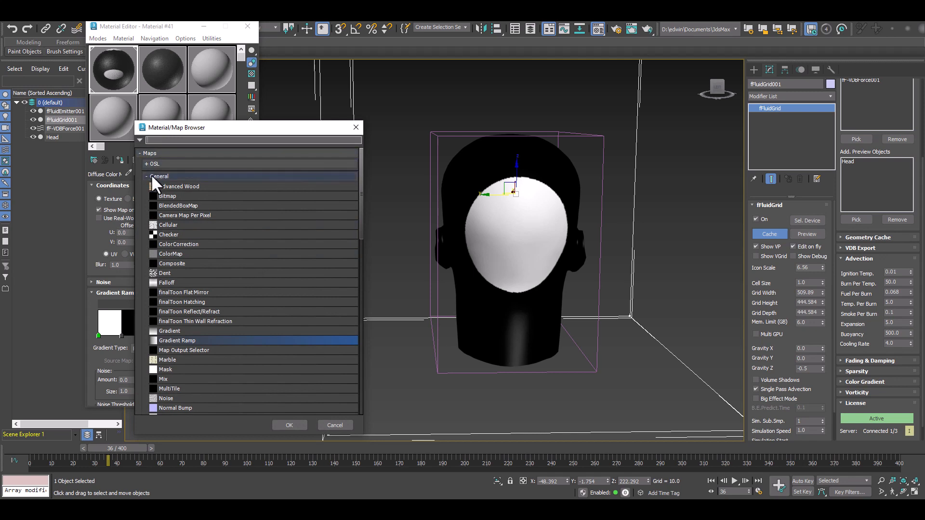
double_click(165, 339)
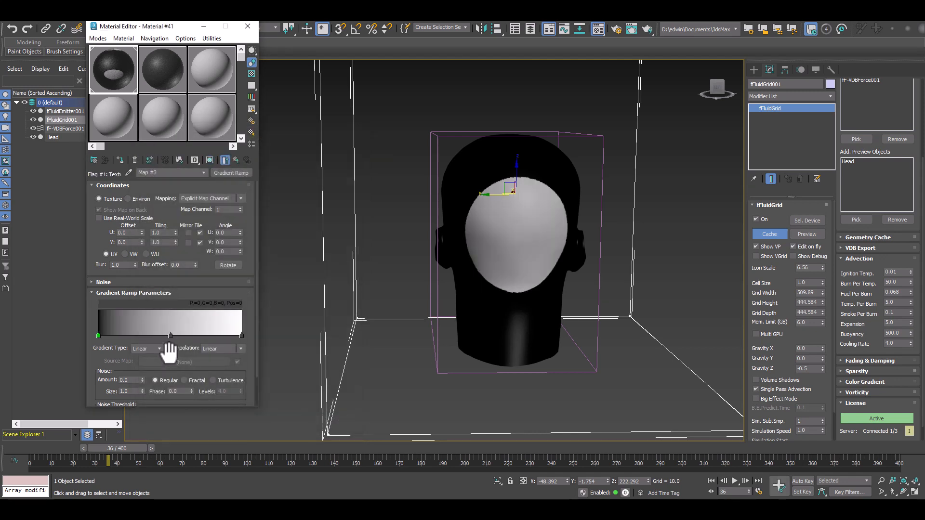
Set the nested Gradient Ramp's interpolation to Solid and its gradient type to Radial.
click(236, 348)
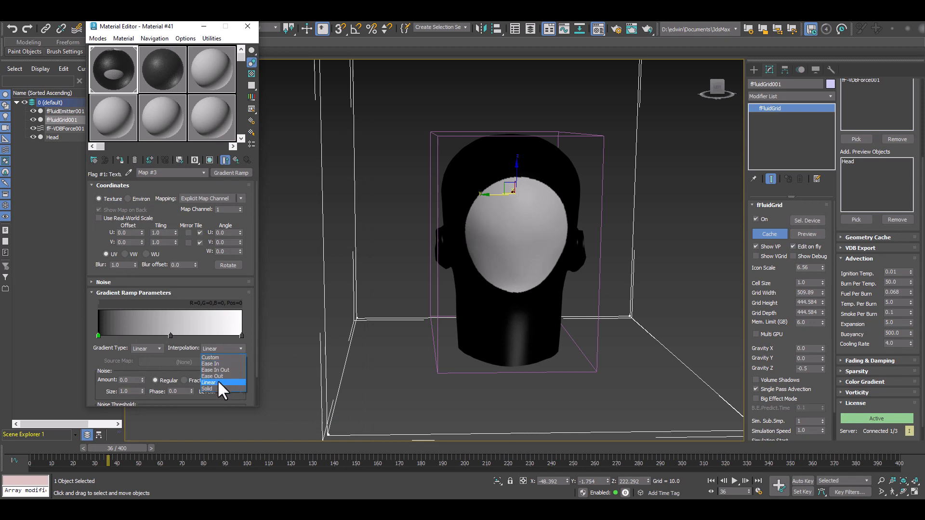
click(215, 388)
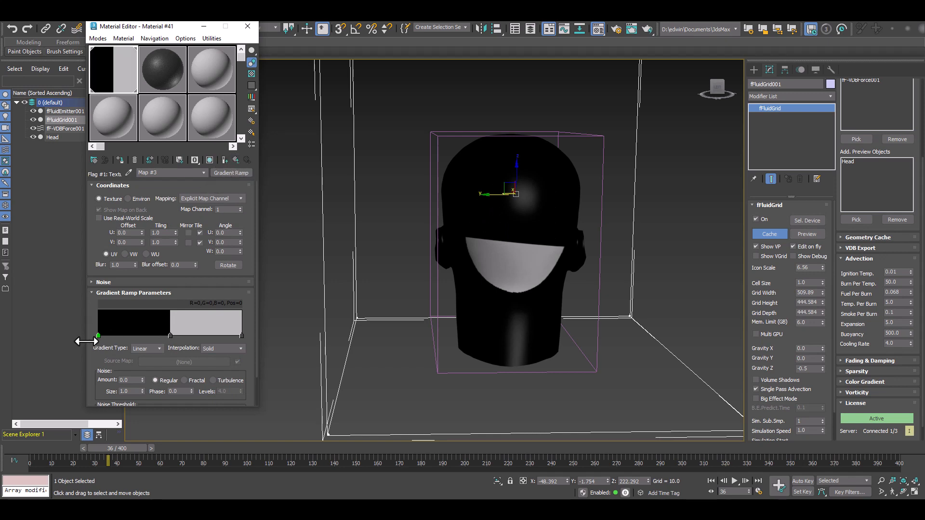
click(152, 349)
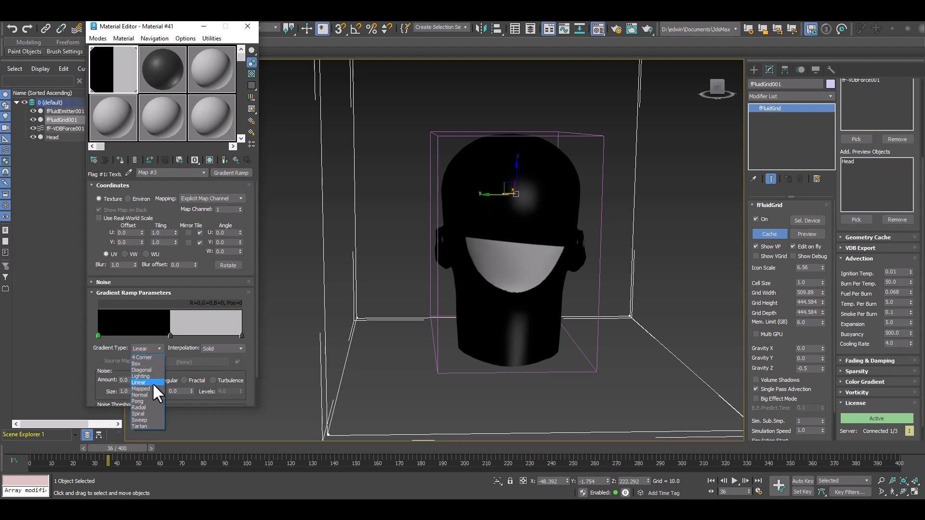
click(153, 408)
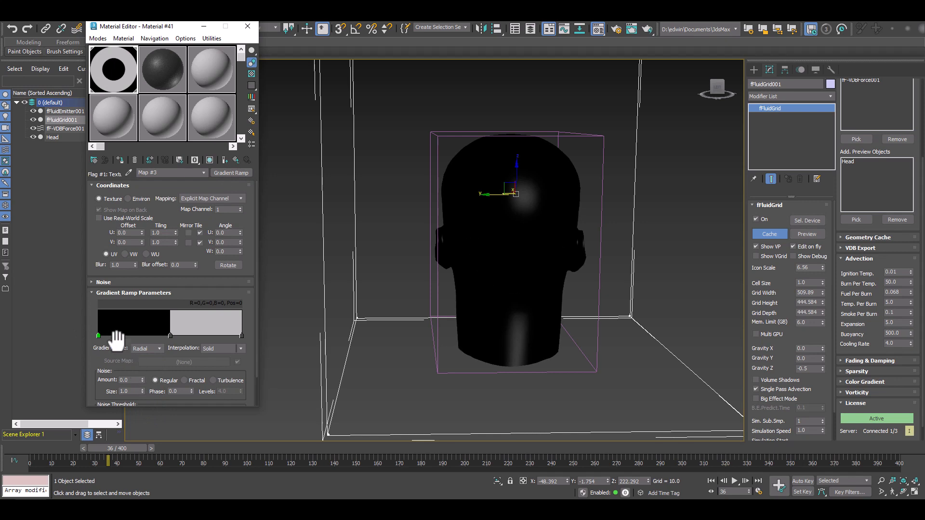
Color the nested Gradient Ramp's start flag white and its middle and end flags black.
double_click(98, 334)
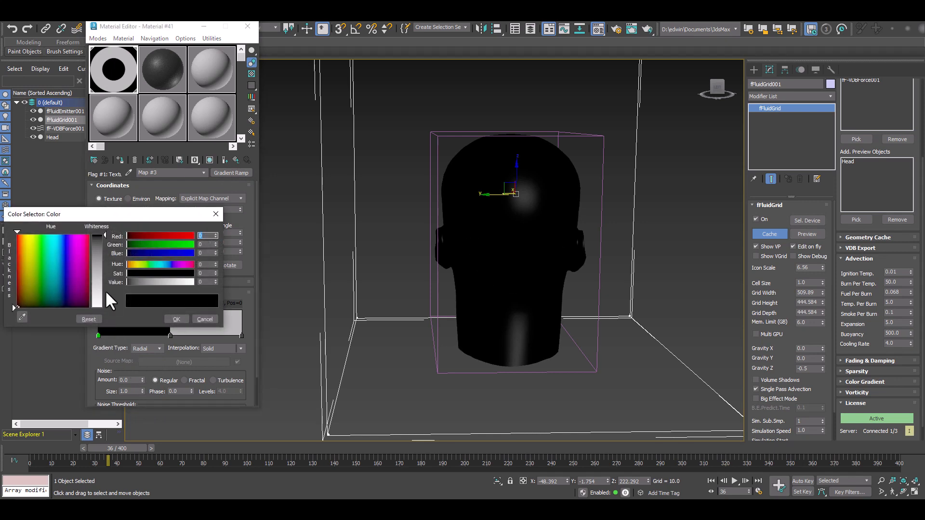
drag(105, 290, 111, 311)
click(176, 319)
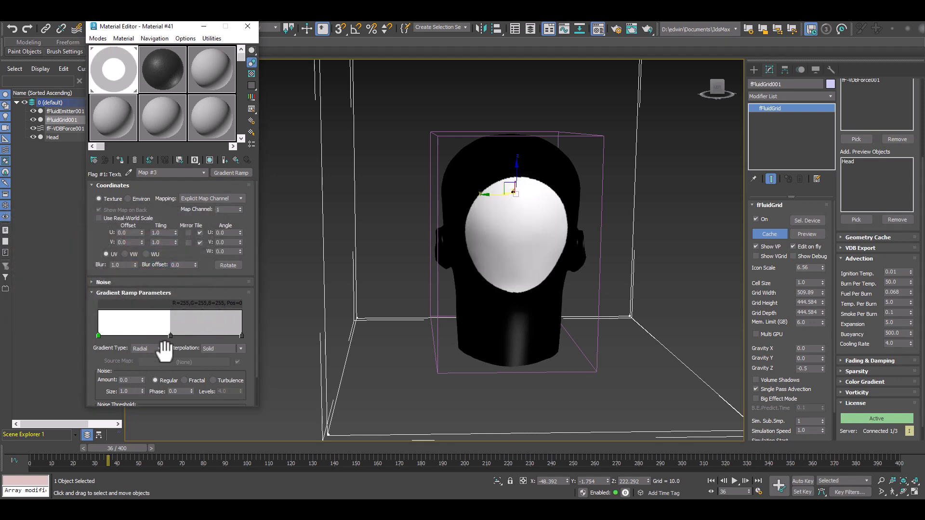
click(169, 335)
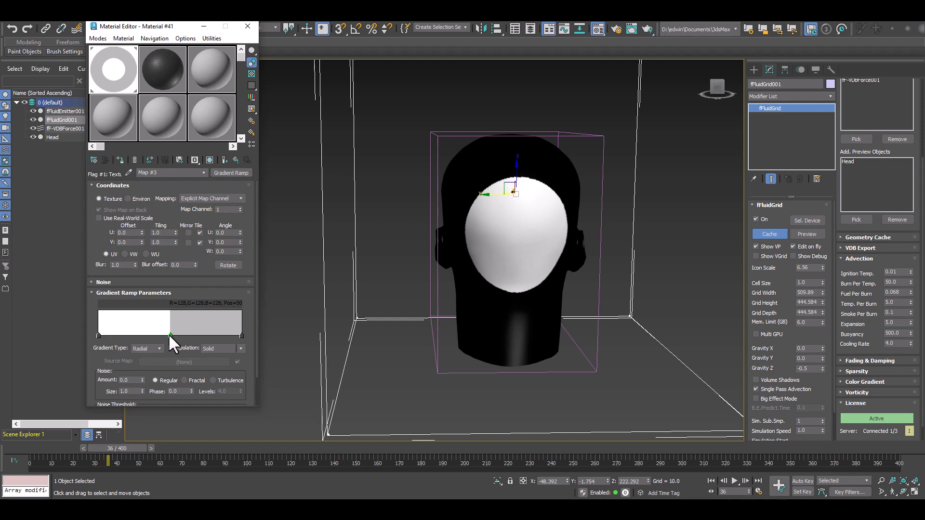
click(241, 335)
double_click(241, 334)
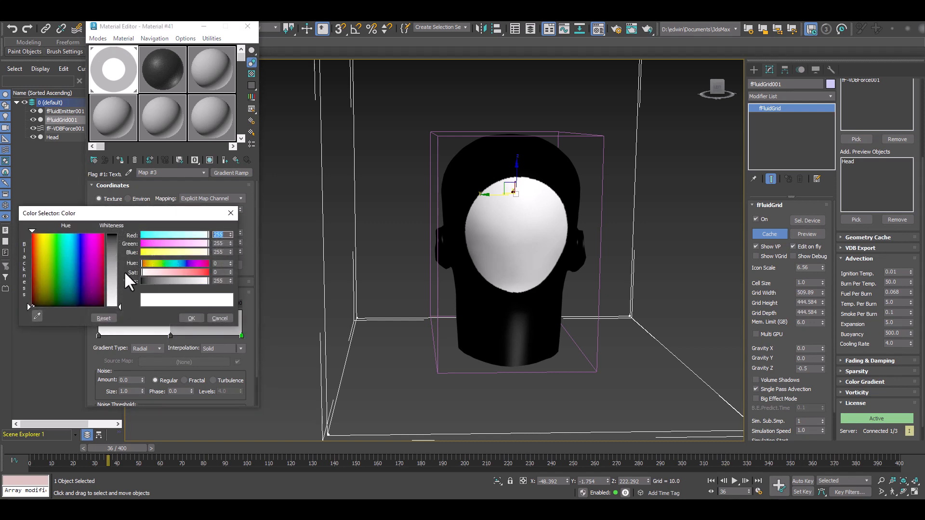
drag(117, 305, 118, 232)
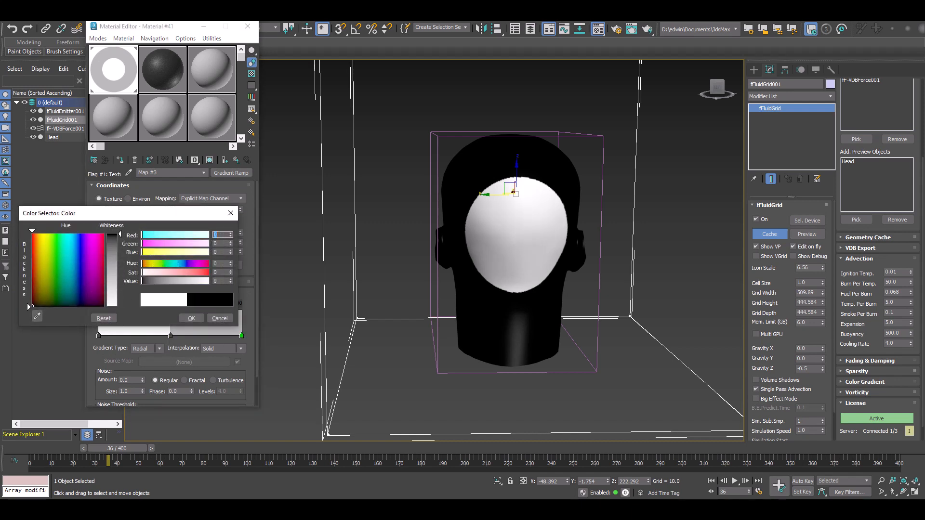
click(191, 319)
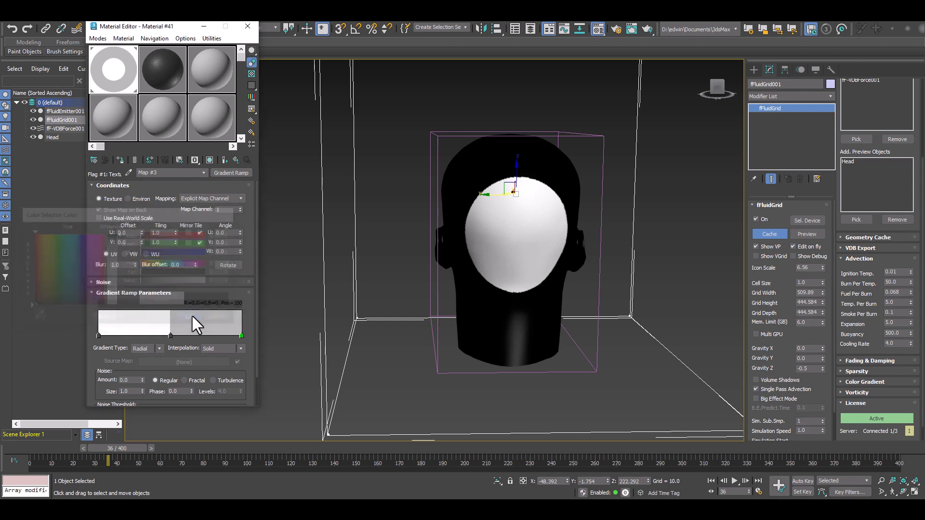
double_click(170, 334)
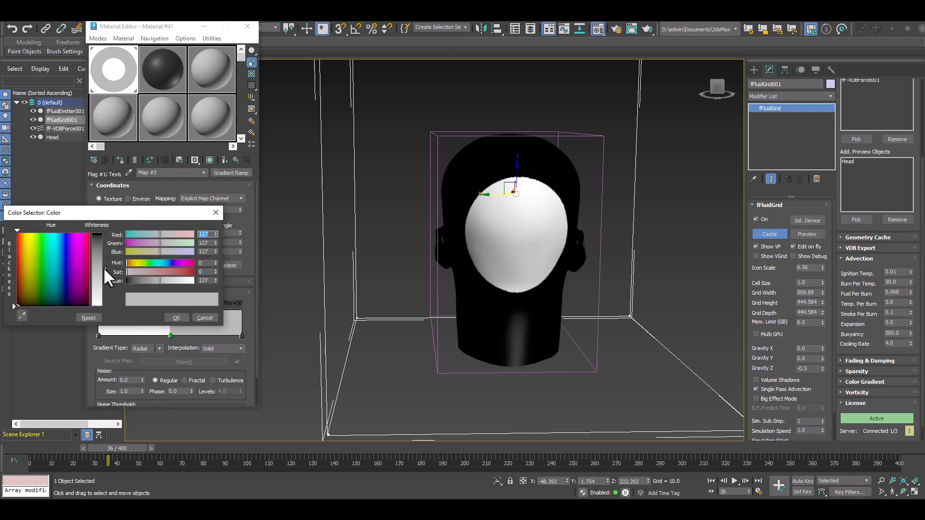
drag(105, 268, 105, 233)
click(176, 317)
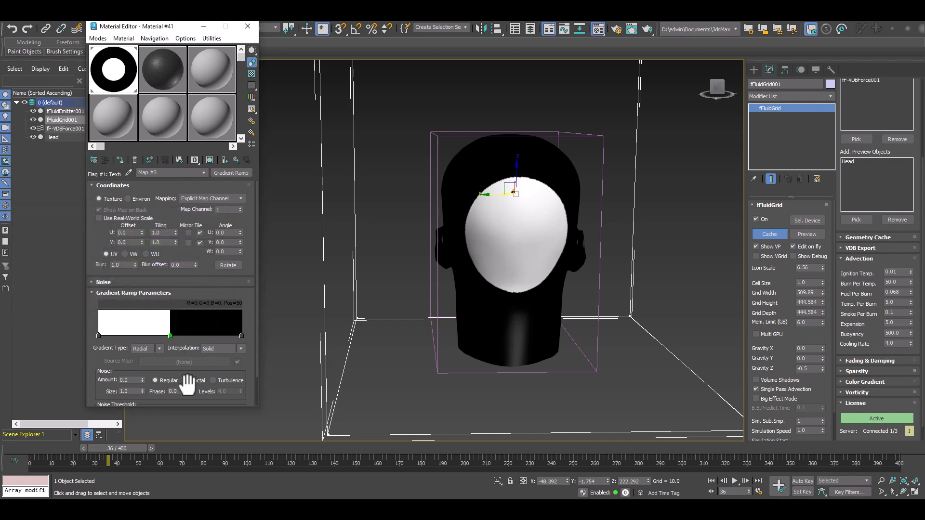
Return to the parent Gradient Ramp, keep it shown in the viewport, and move the timeline to frame 53.
click(223, 159)
click(234, 160)
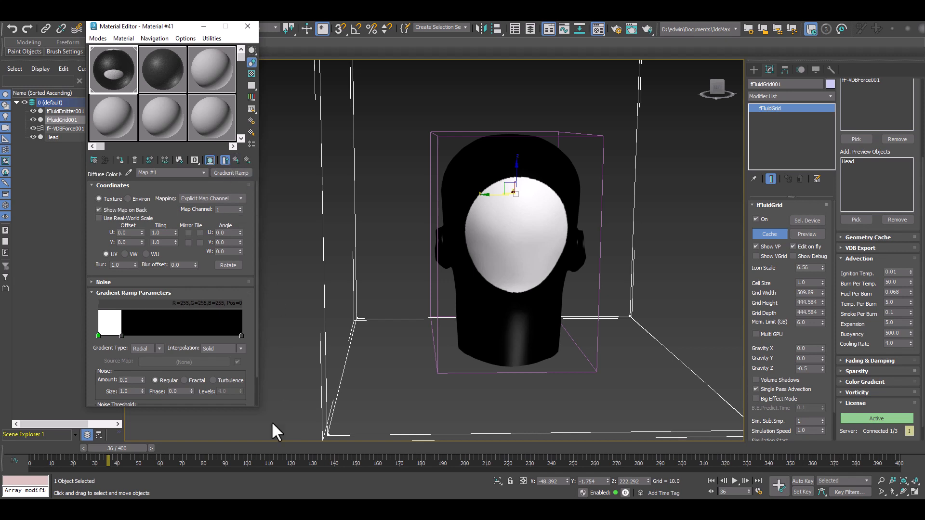
click(209, 160)
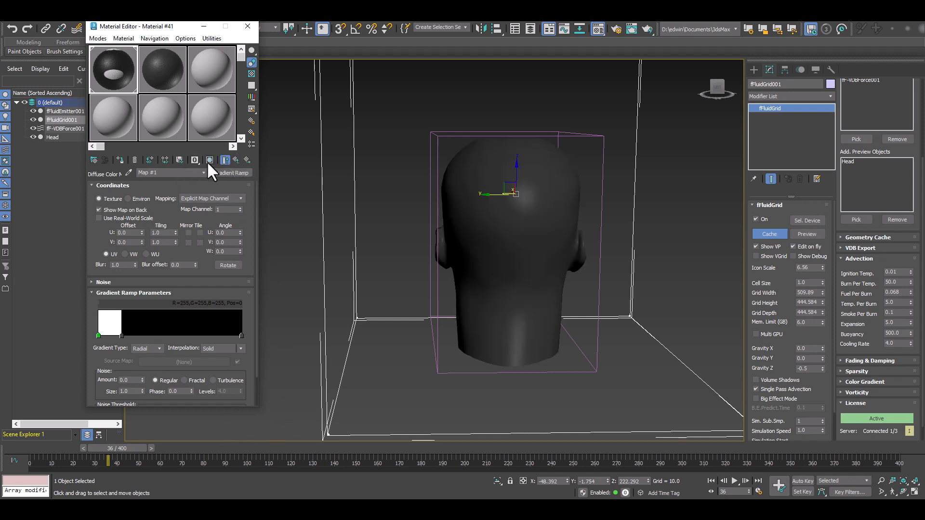
click(210, 161)
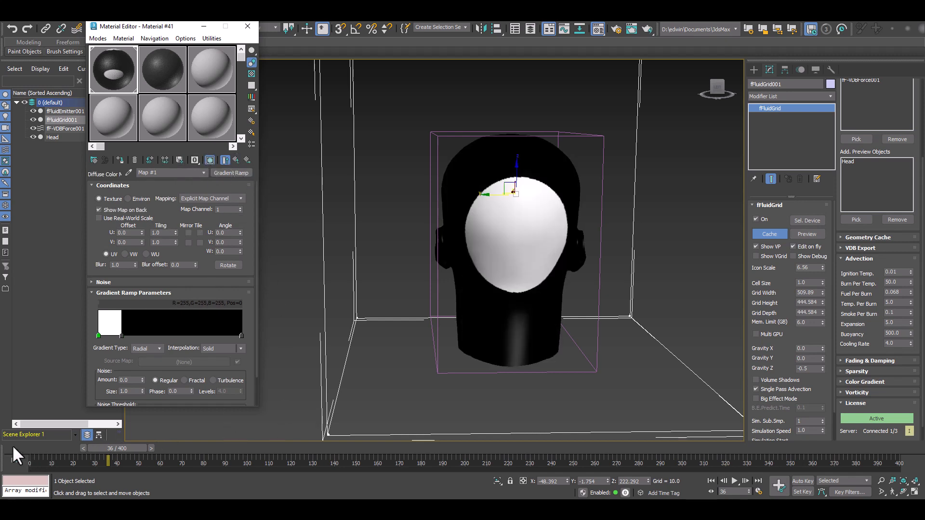
drag(12, 444, 135, 426)
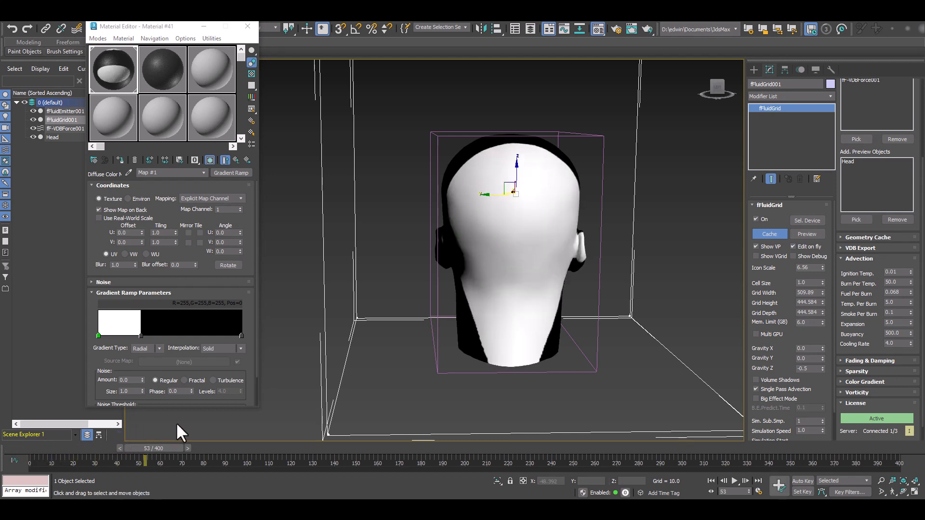
Open the nested Gradient Ramp in Flag #1 and set its U and V tiling to 20.
right_click(98, 335)
click(126, 339)
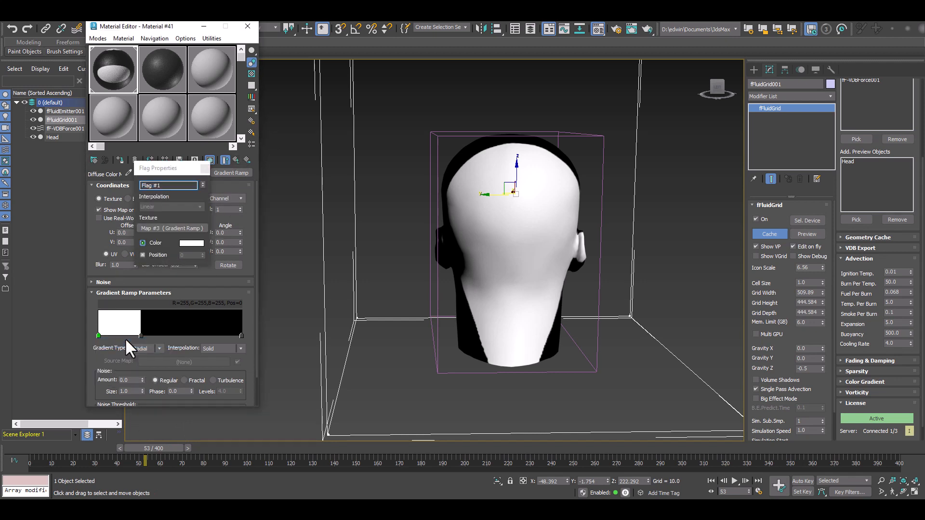
click(163, 227)
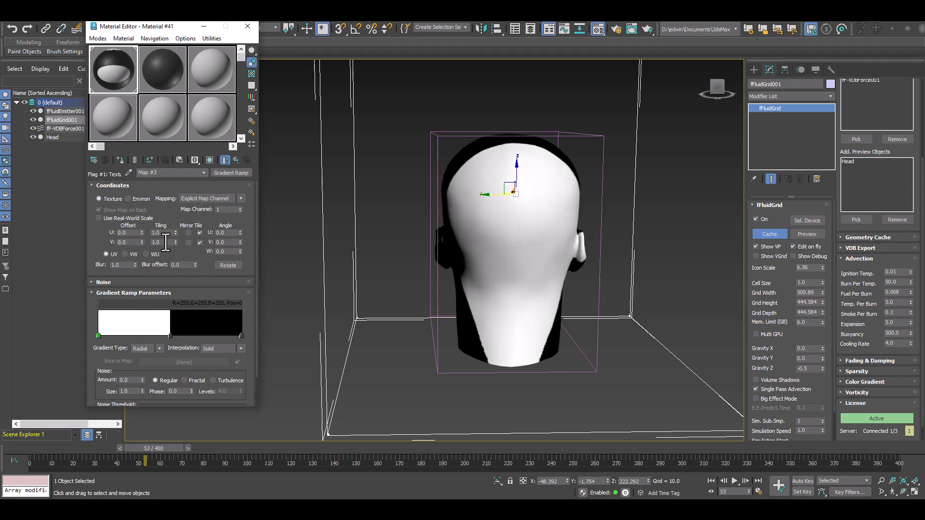
double_click(171, 233)
text(220)
key(Tab)
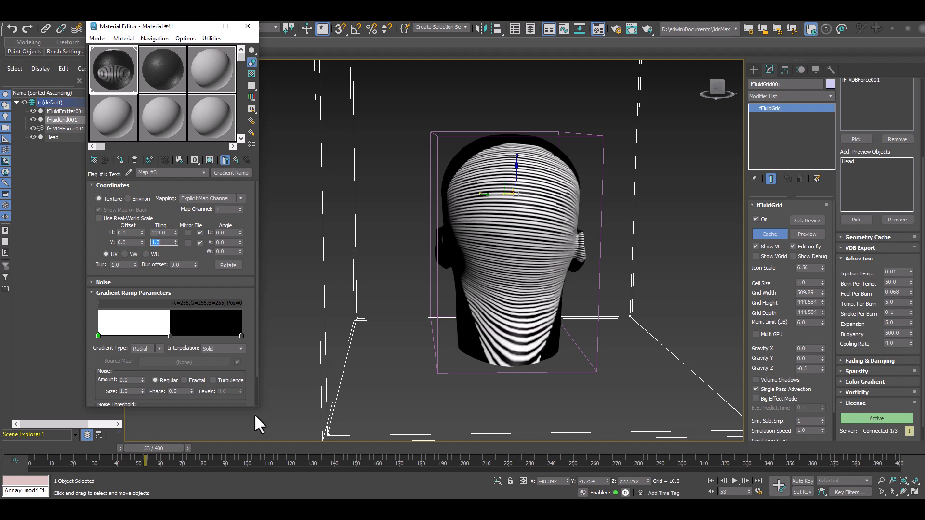
drag(169, 233, 80, 239)
key(Tab)
text(20)
key(Return)
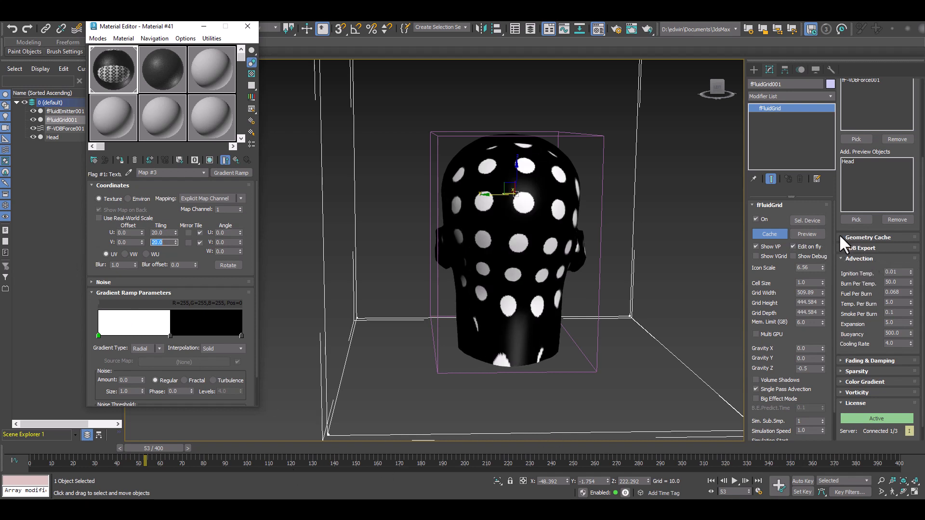
Run the fFluidGrid001 preview and examine the fire on the dotted head from the back and side.
alt+middle_drag(455, 288, 483, 324)
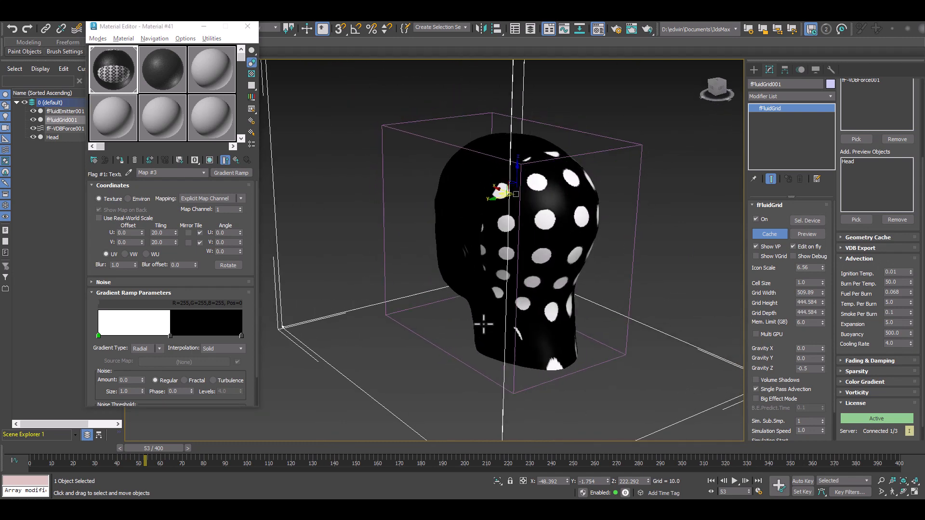
click(807, 233)
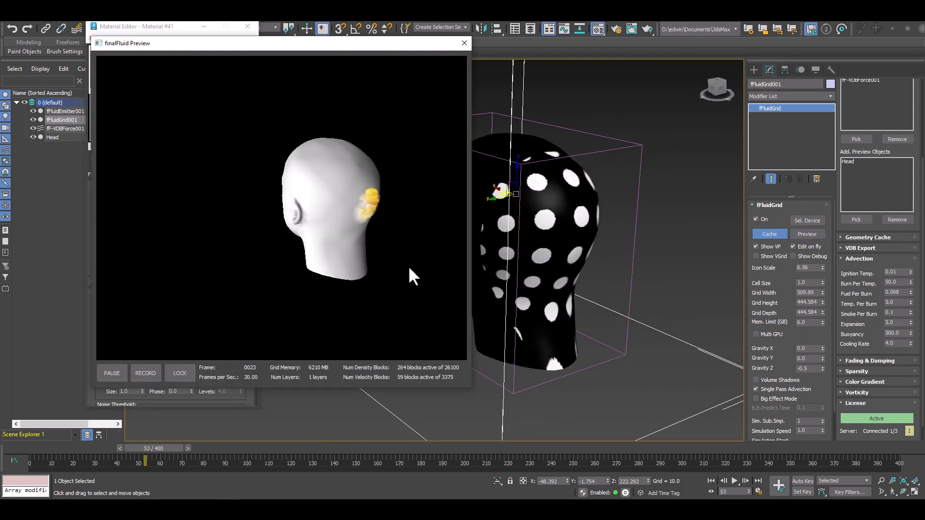
alt+middle_drag(588, 258, 419, 288)
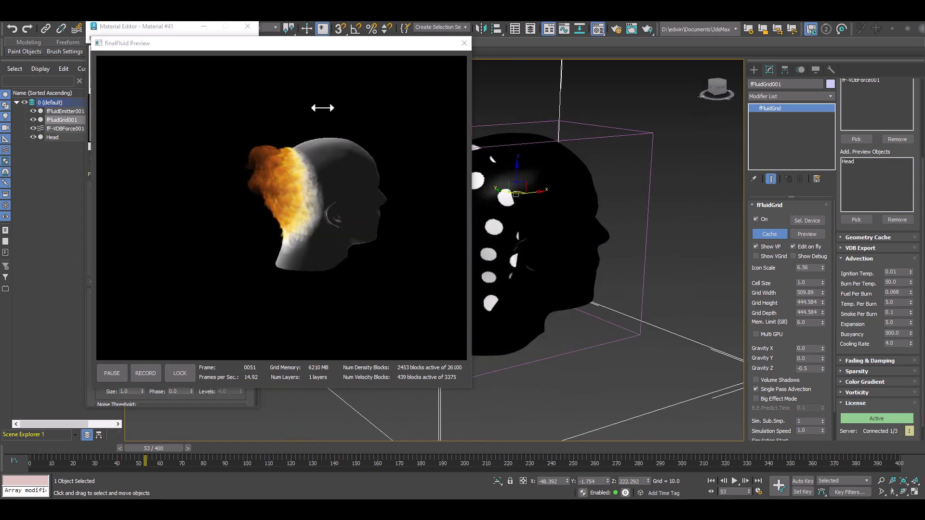
Close the running preview, disable the geometry cache of fFluidGrid001, and run its preview again.
click(464, 43)
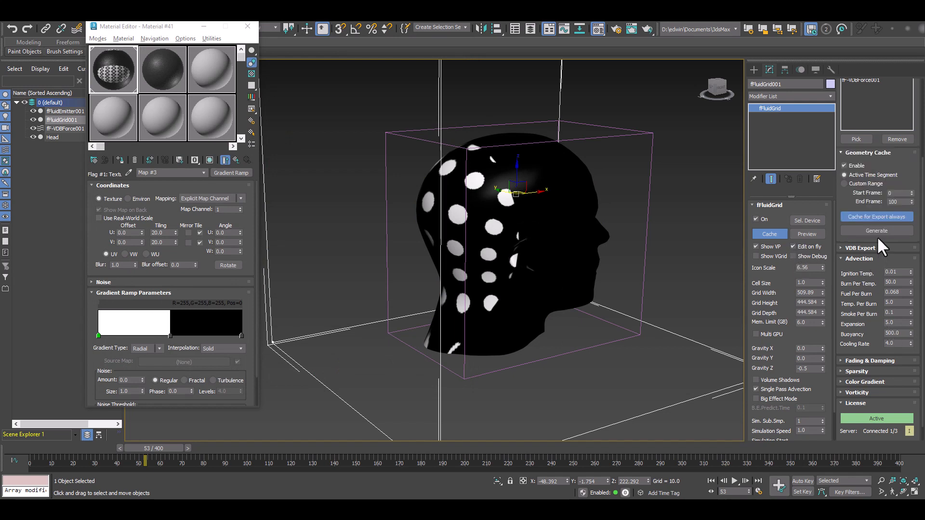
click(876, 236)
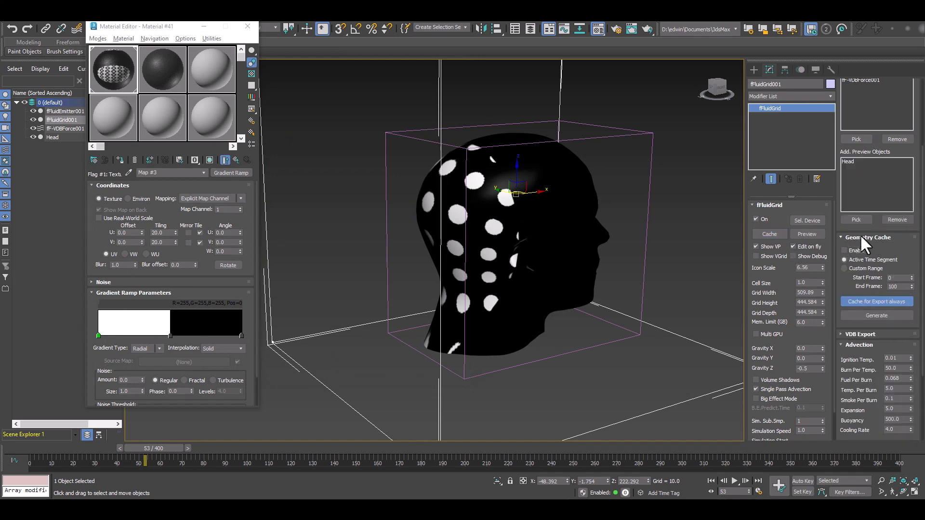
click(859, 235)
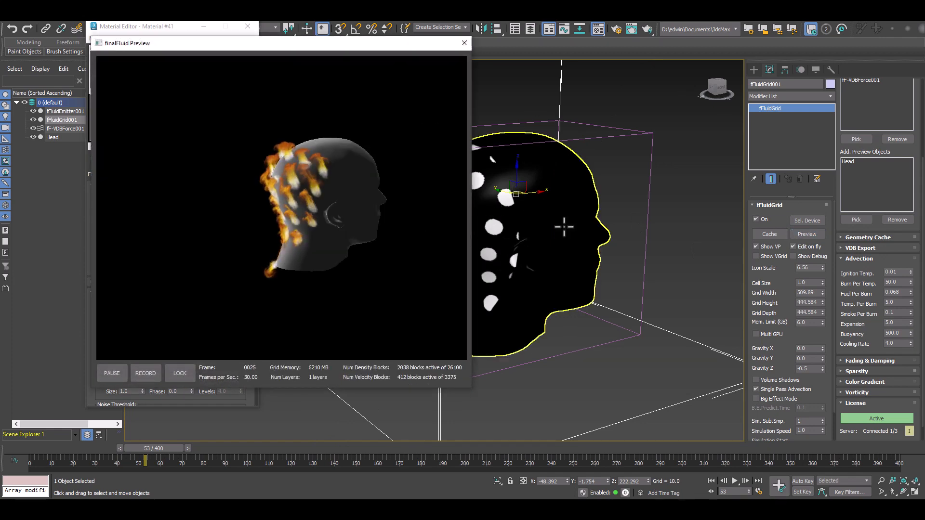
Scrub the timeline back to frame 28 and forward to frame 64, examining the previewed fire on the dots from the back and side.
alt+middle_drag(568, 262, 630, 223)
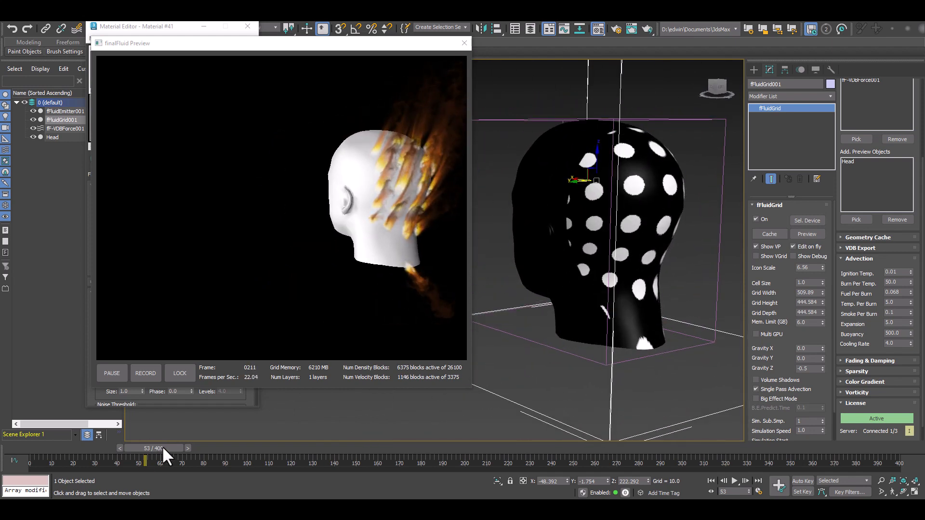
drag(162, 446, 110, 442)
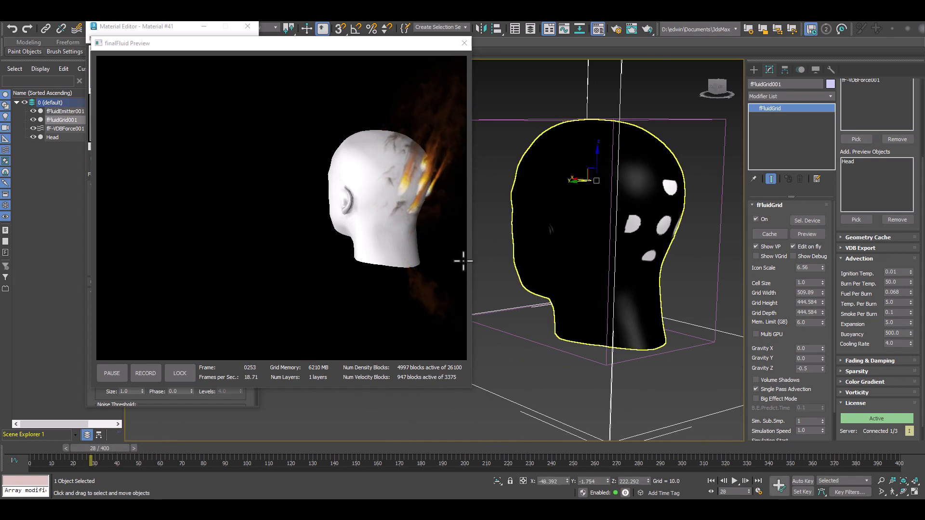
middle_drag(628, 232, 524, 242)
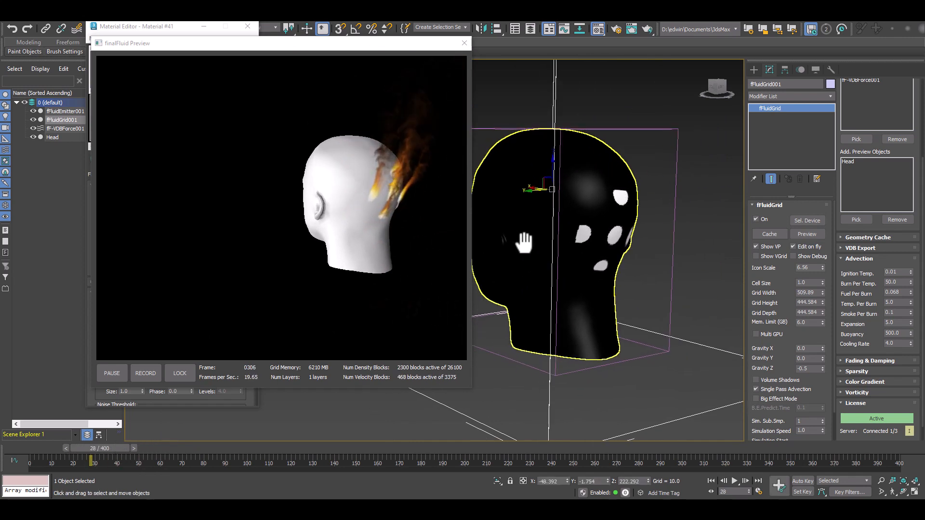
scroll(535, 240, up, 5)
scroll(590, 244, down, 4)
scroll(626, 231, up, 2)
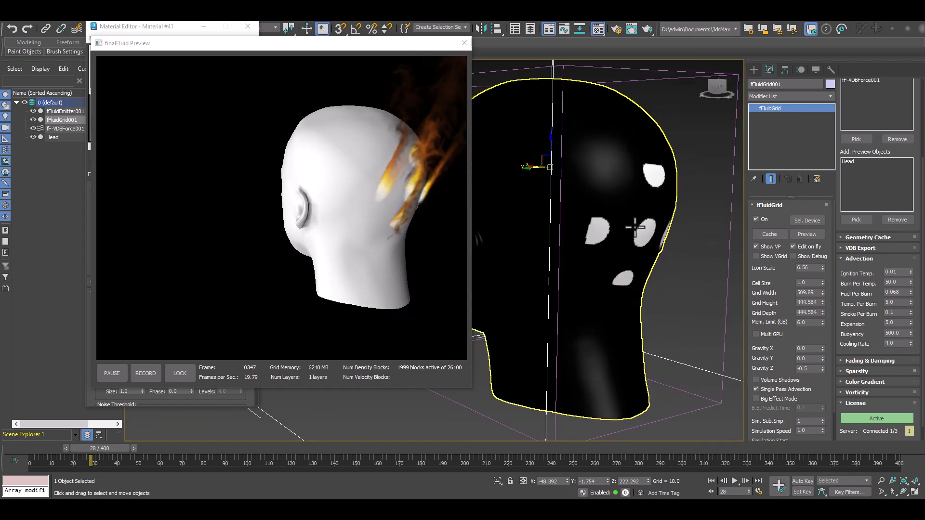
alt+middle_drag(635, 227, 605, 241)
scroll(614, 236, down, 2)
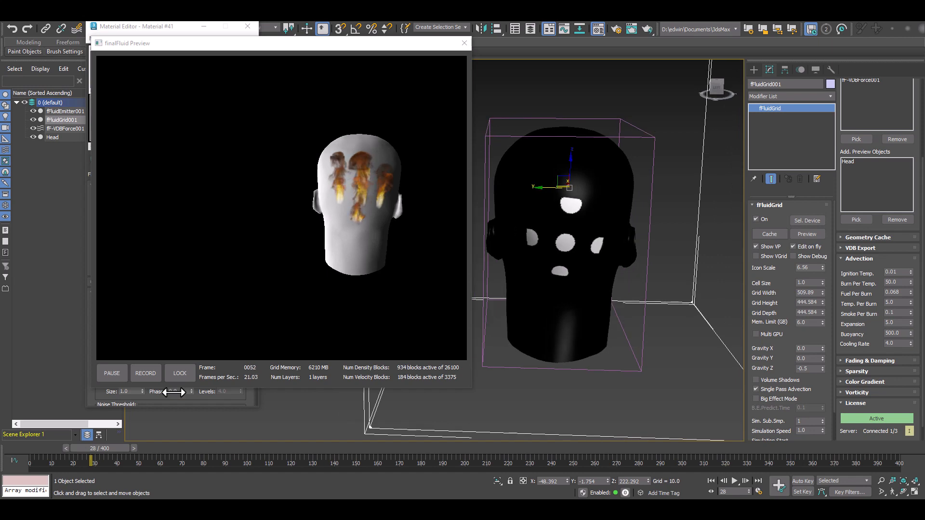
drag(107, 447, 186, 447)
alt+middle_drag(546, 353, 536, 296)
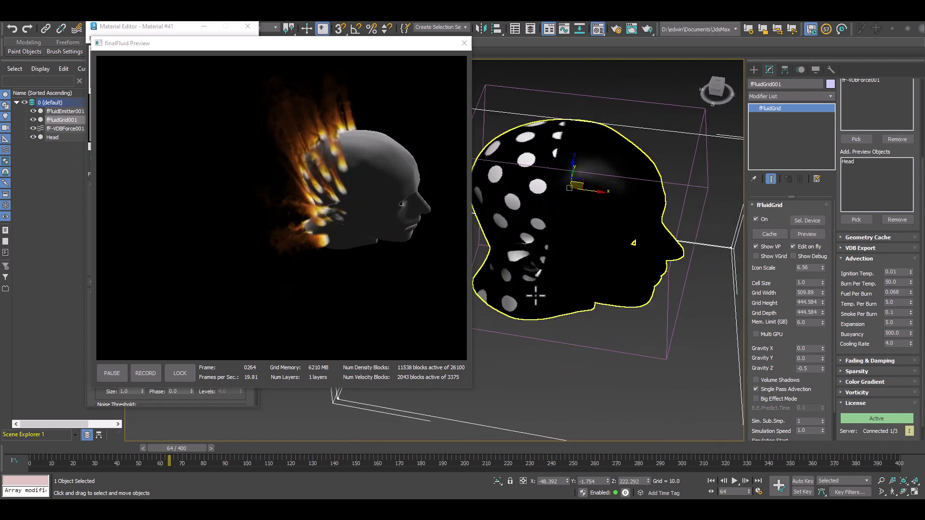
Set the nested Gradient Ramp's U and V tiling to 80 in the Material Editor.
click(150, 26)
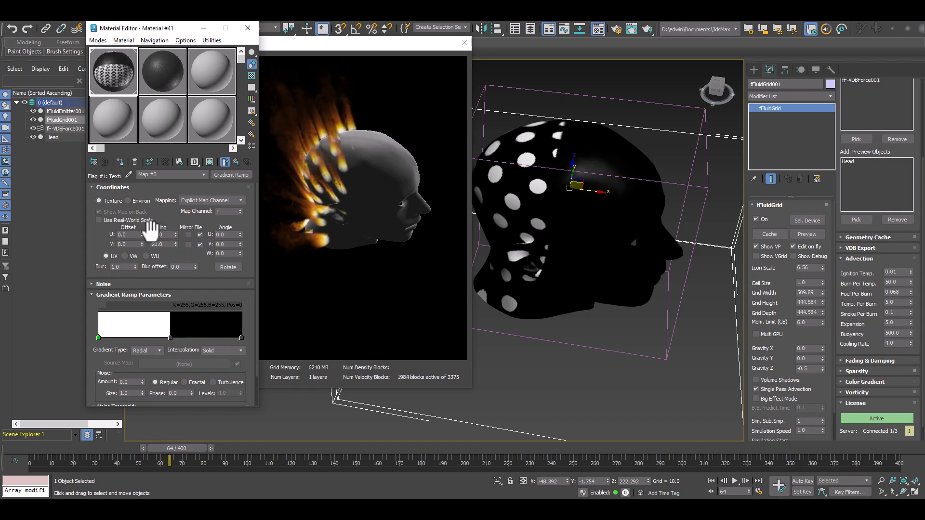
key(Tab)
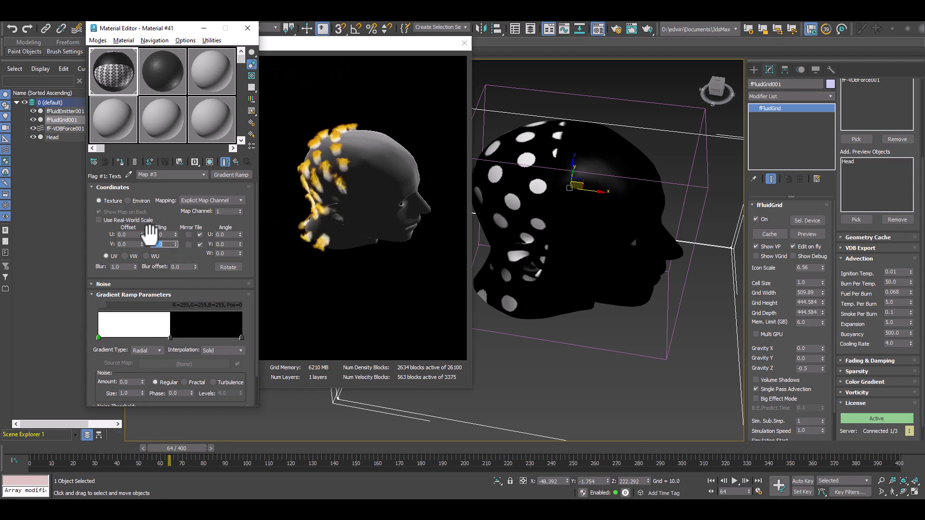
text(2)
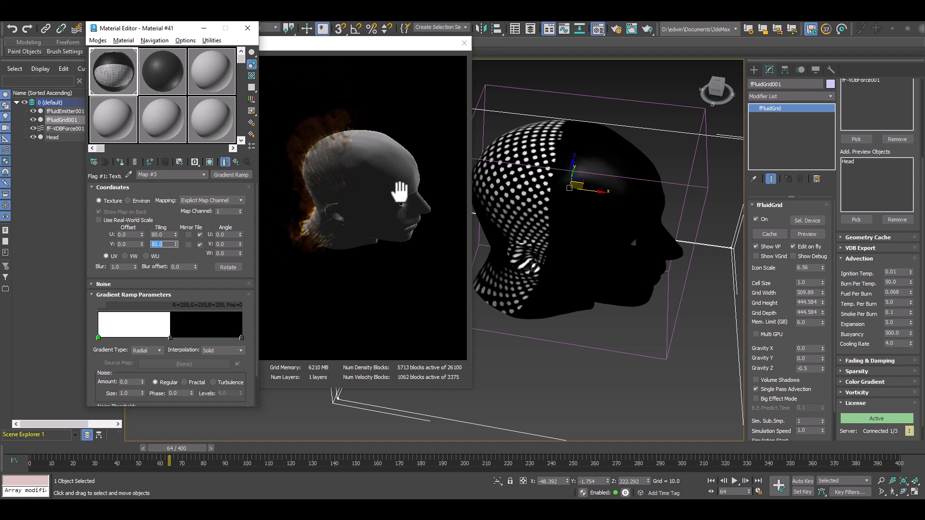
Move the timeline to frame 87 and set the grid's Fuel Per Burn to 0.038 while checking the fire up close.
scroll(559, 200, up, 3)
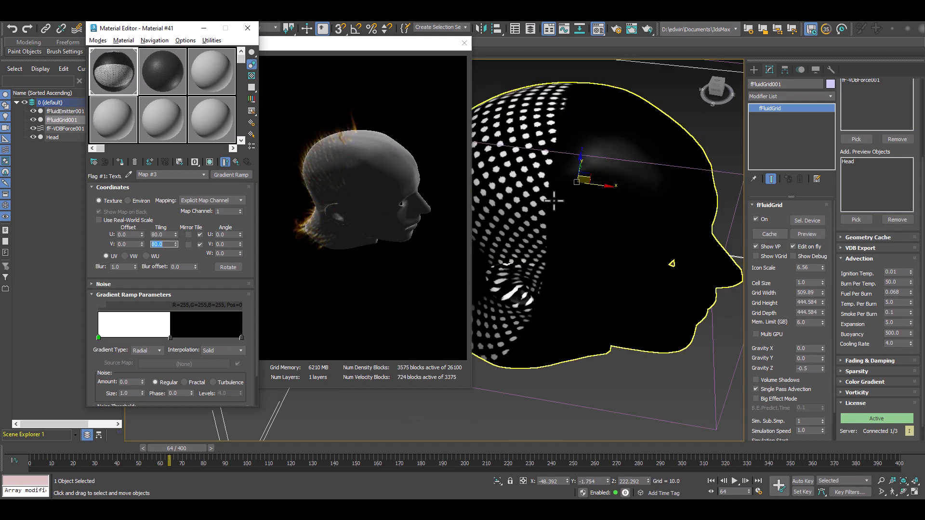
alt+middle_drag(560, 217, 539, 193)
drag(182, 446, 229, 446)
alt+middle_drag(669, 234, 652, 245)
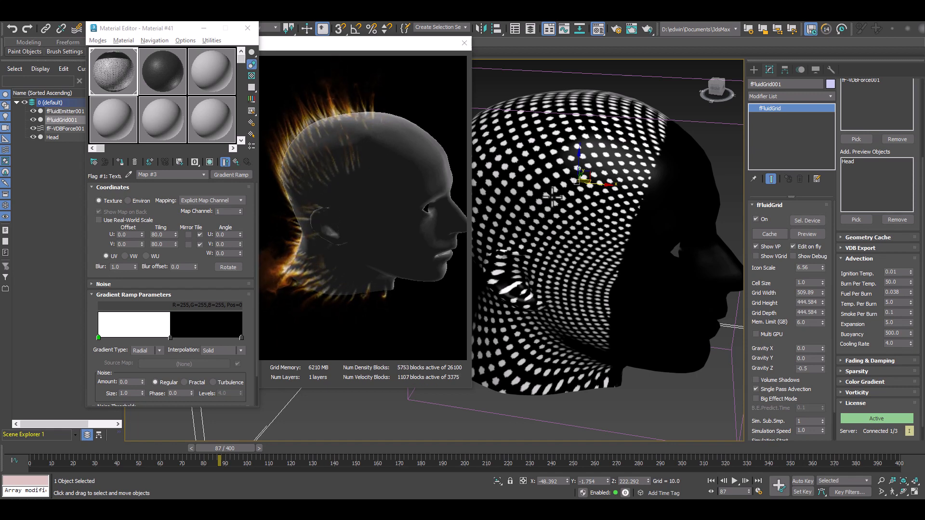
mouse_move(552, 197)
alt+middle_down()
mouse_move(577, 185)
mouse_move(544, 202)
alt+middle_up()
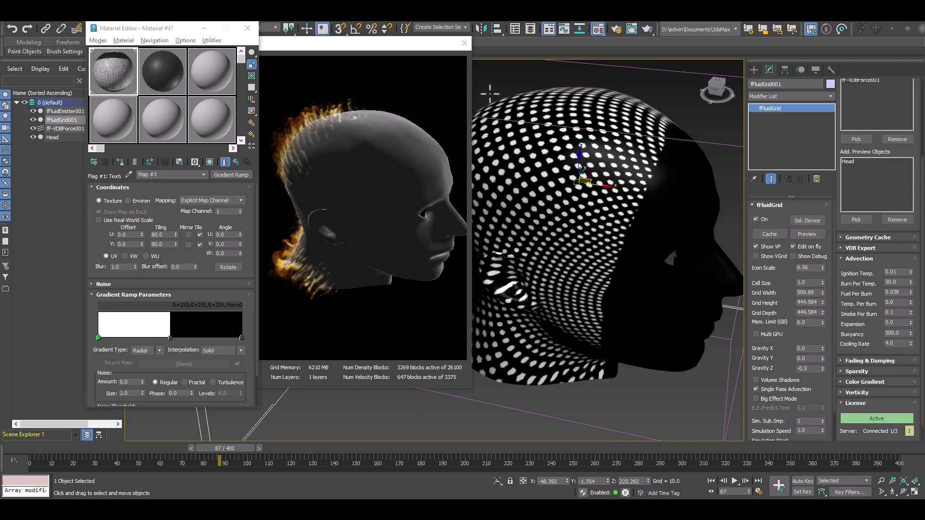
Select fFluidEmitter001 and set its SDF Resolution to 256, checking the fire from behind the ear.
click(59, 111)
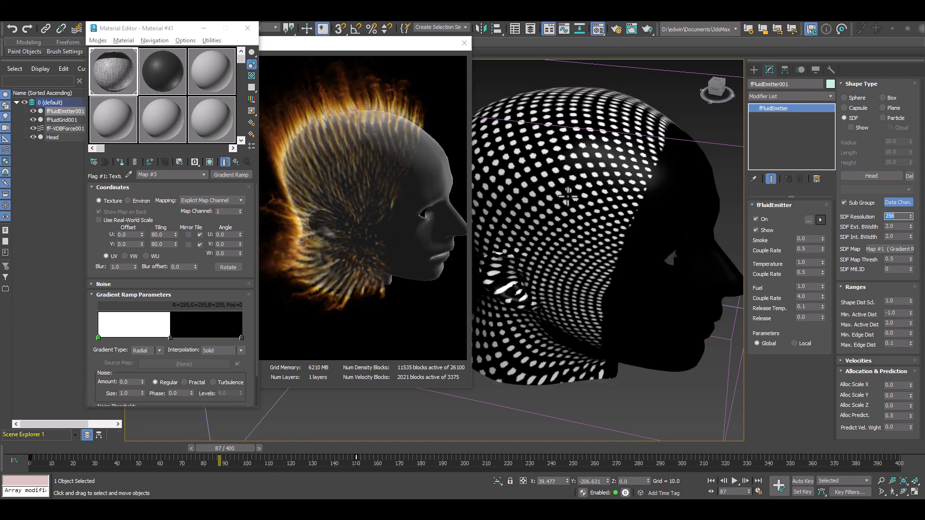
alt+middle_drag(573, 190, 650, 141)
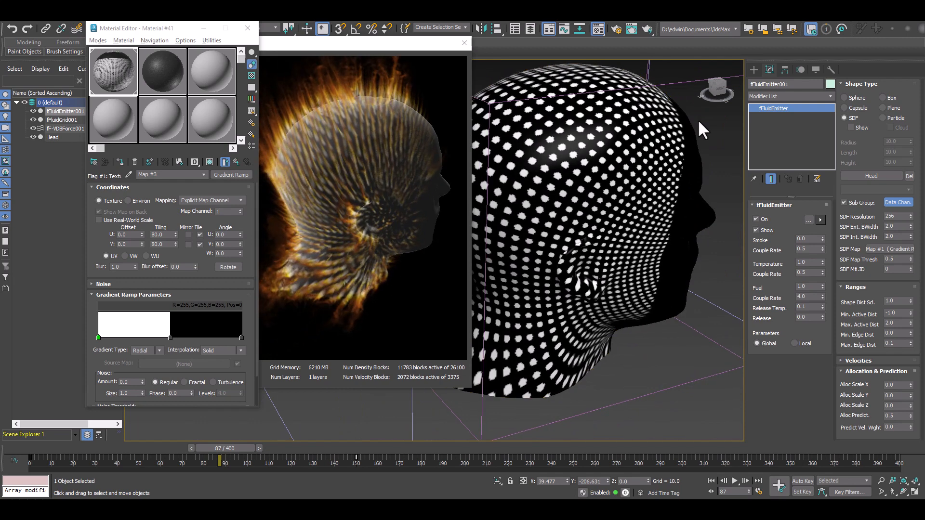
Close the Material Editor and move the preview window aside to uncover the dotted head.
click(245, 28)
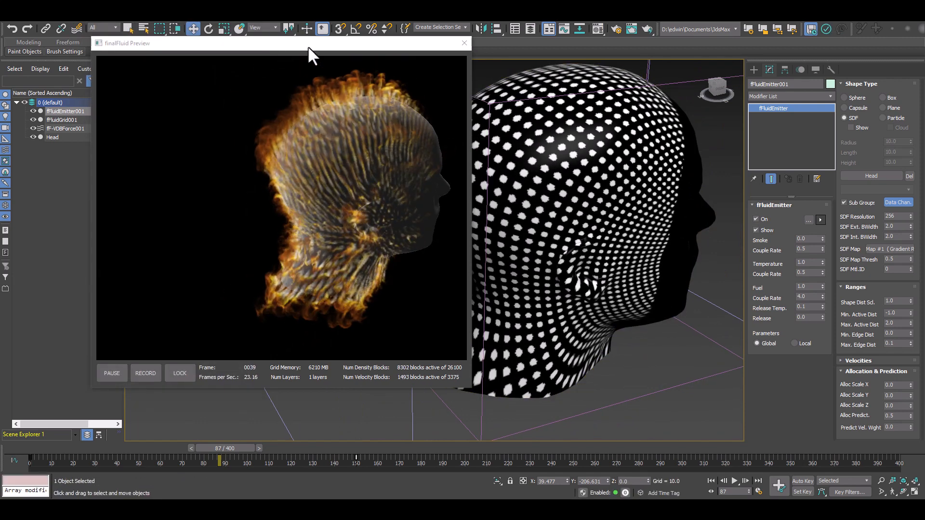
drag(308, 45, 246, 45)
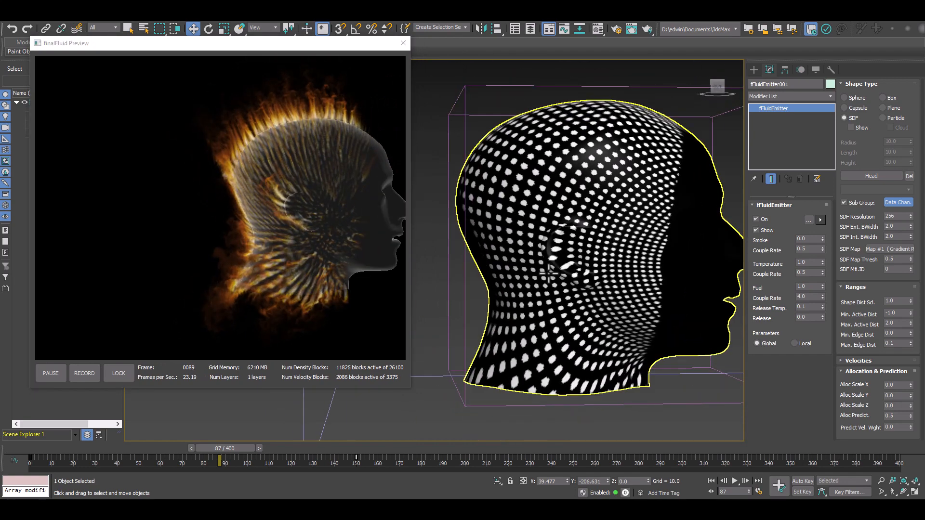
alt+middle_drag(552, 279, 577, 279)
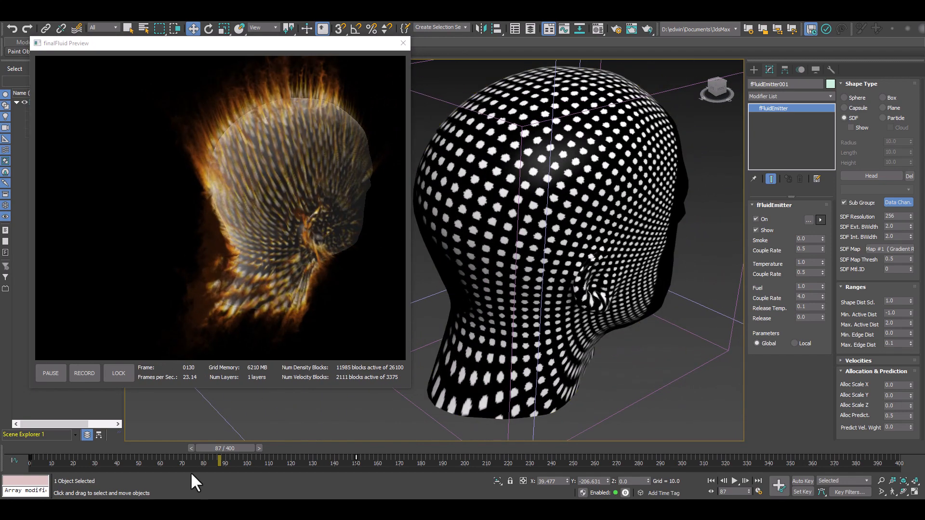
Scrub the timeline back to frame 28 and examine how the previewed fire shrinks with the dot mask.
drag(170, 448, 167, 452)
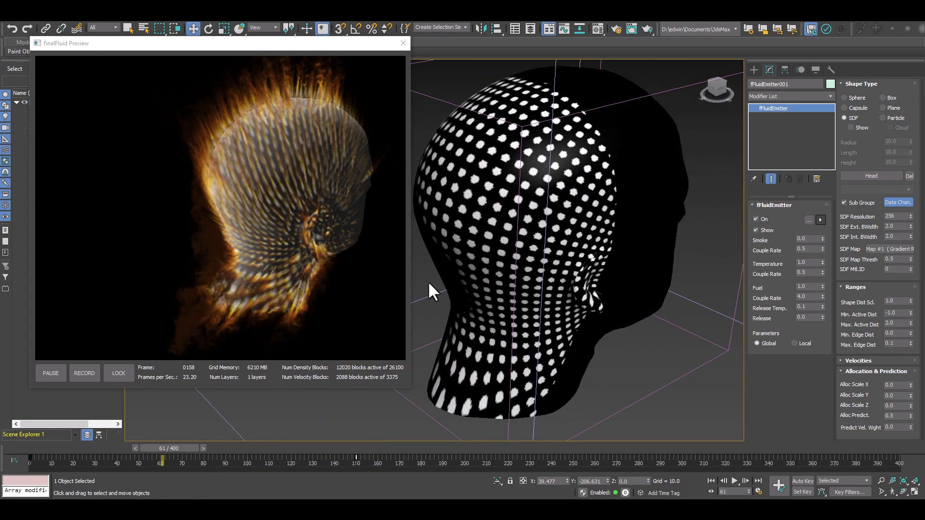
click(100, 446)
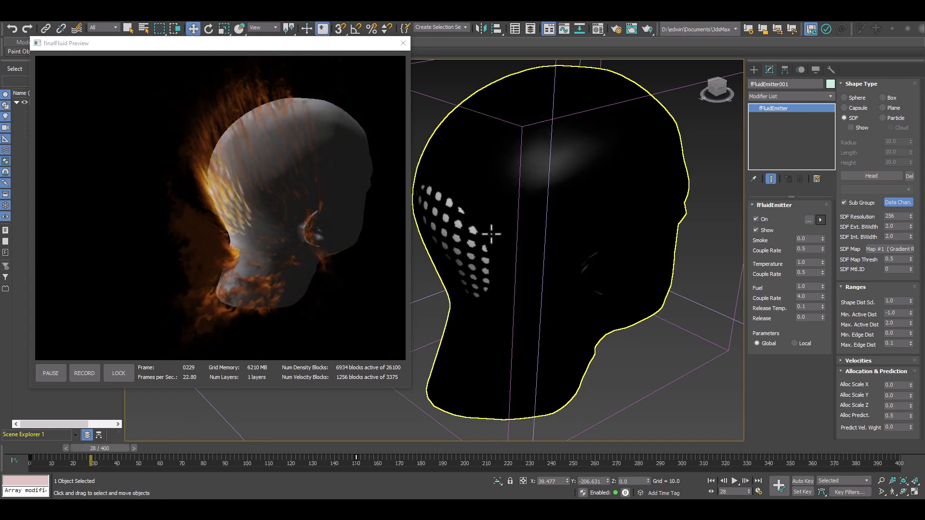
alt+middle_drag(491, 234, 512, 230)
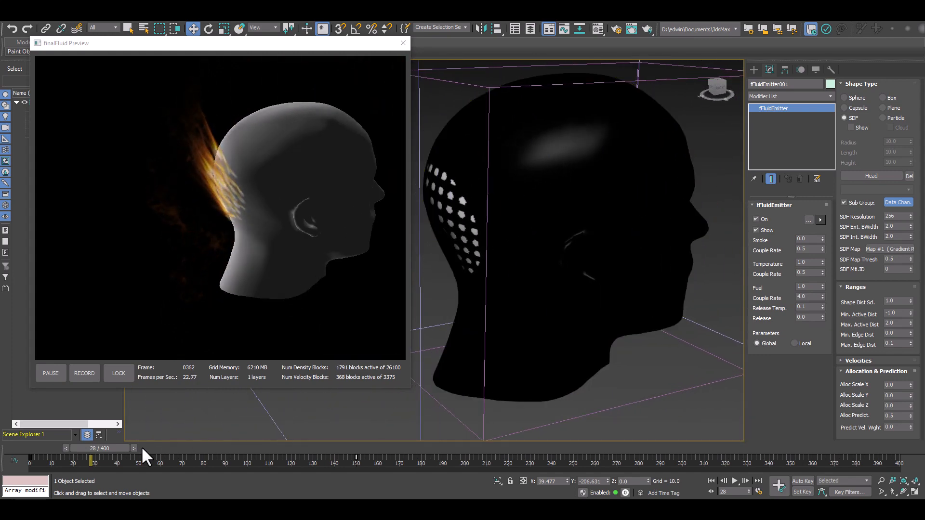
Scrub the timeline forward through frame 41 to frame 61 and examine the spreading fire from several angles.
drag(102, 449, 131, 445)
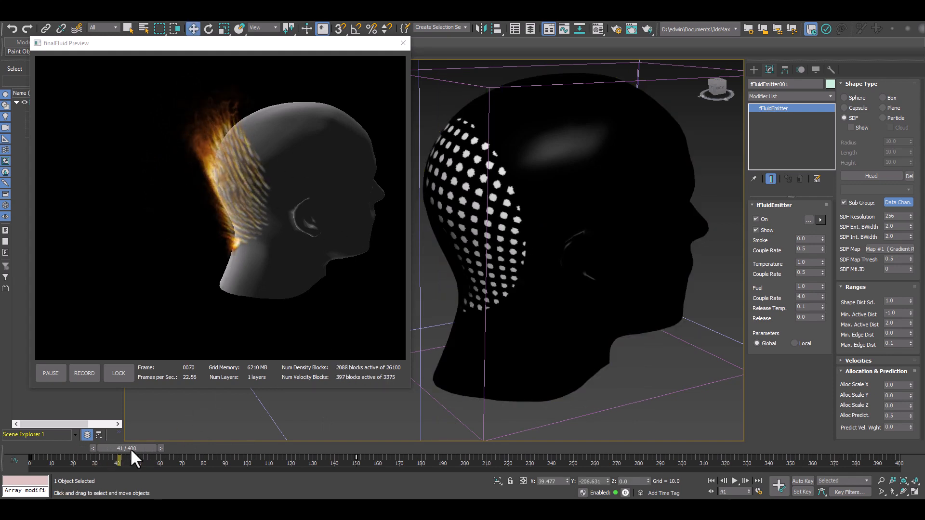
drag(131, 448, 173, 446)
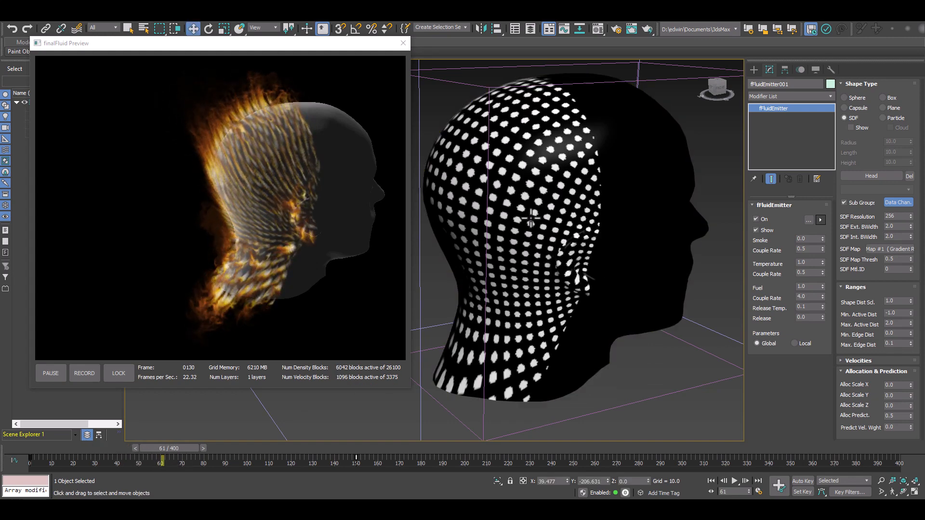
alt+middle_drag(530, 218, 541, 250)
alt+middle_drag(512, 280, 477, 246)
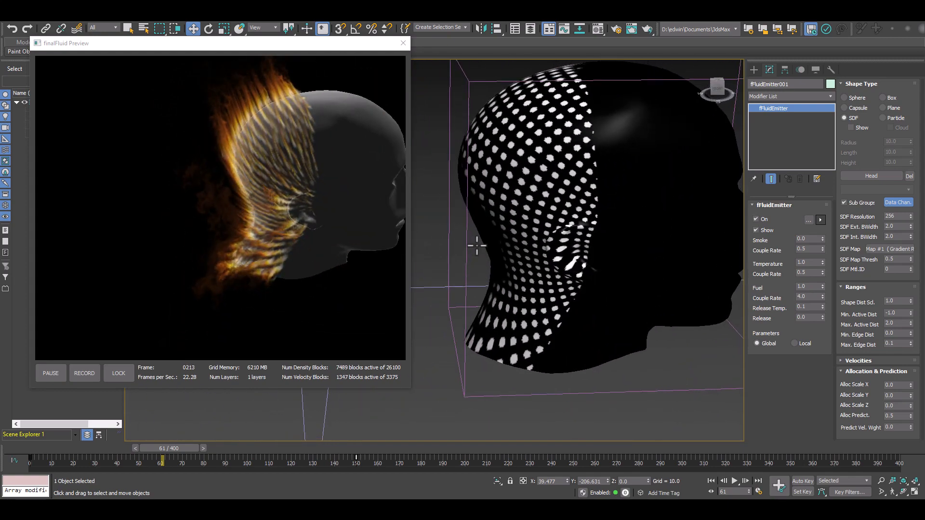
scroll(529, 239, down, 2)
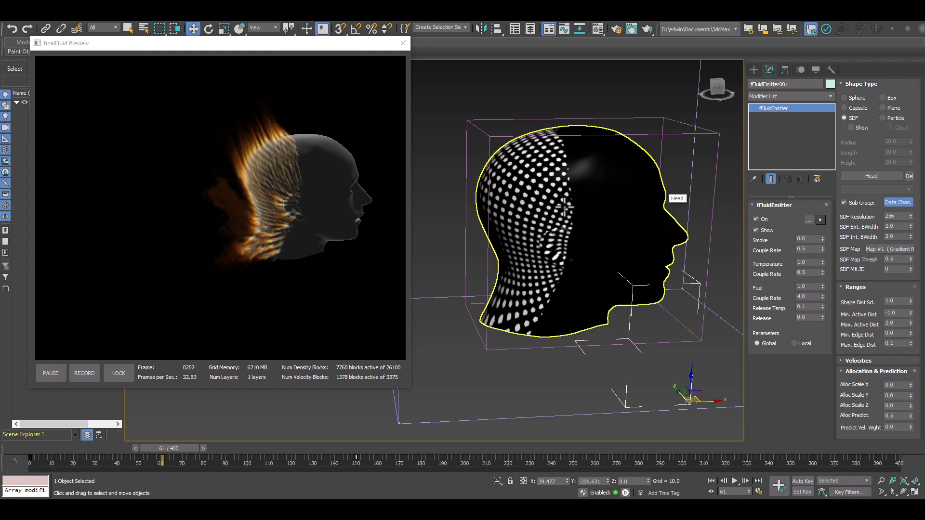
middle_drag(570, 228, 519, 234)
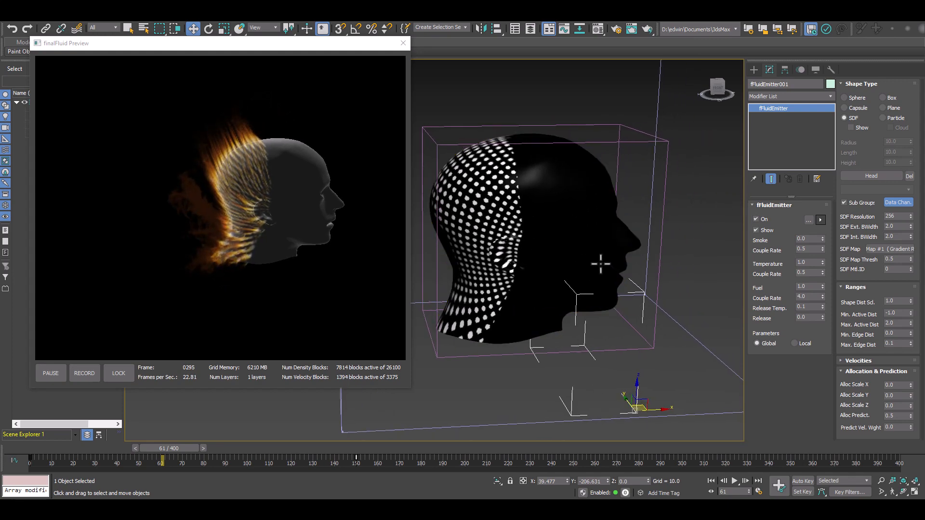
alt+middle_drag(601, 264, 587, 296)
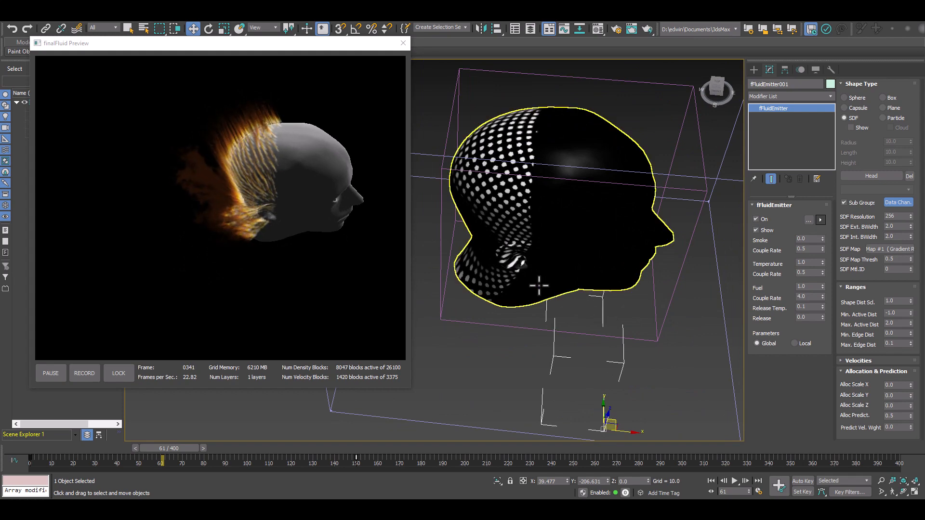